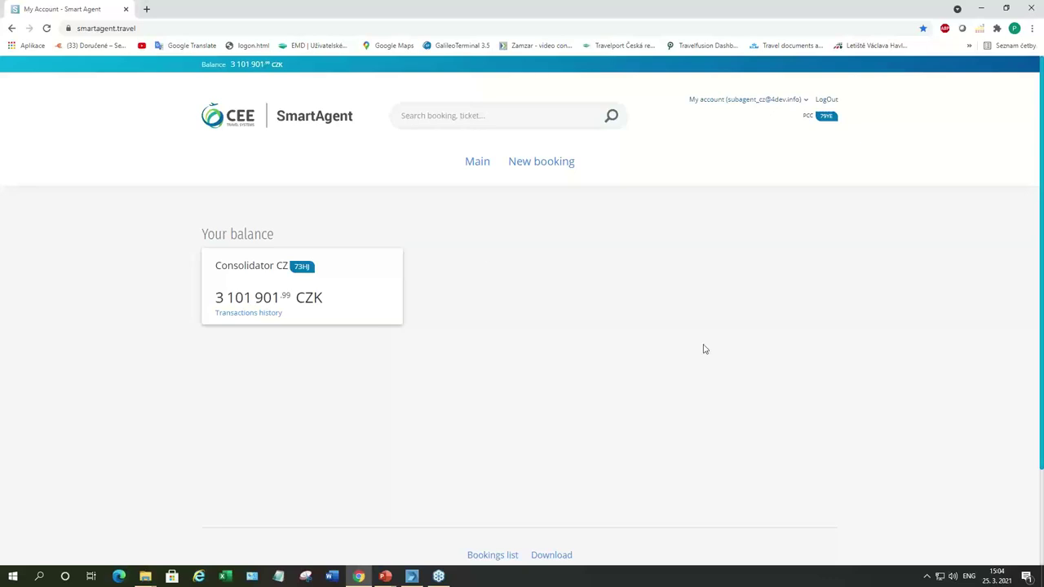
left_click(826, 101)
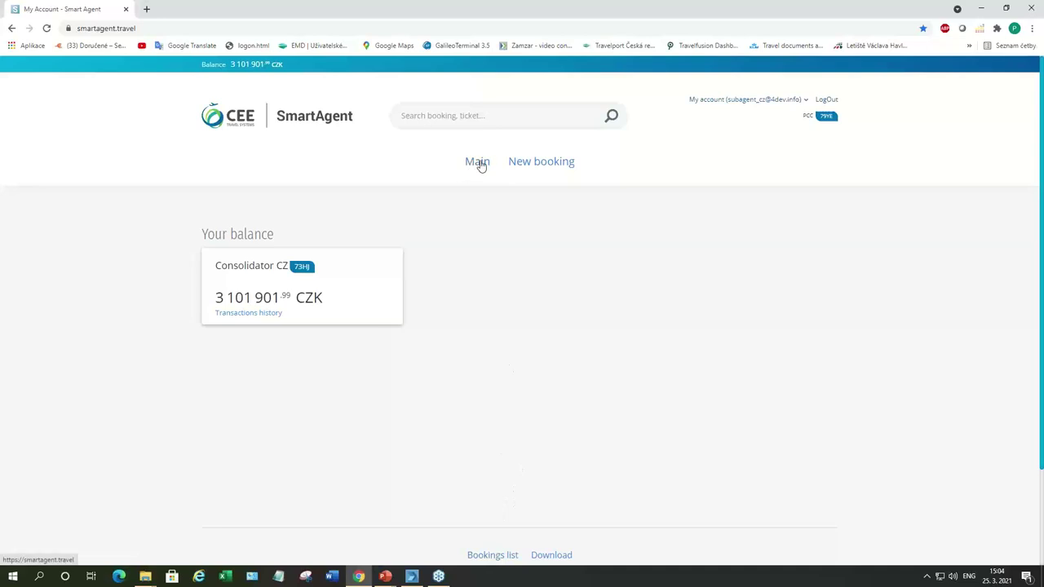
Step: Start a new booking from Charles de Gaulle to Amsterdam Schiphol
left_click(554, 167)
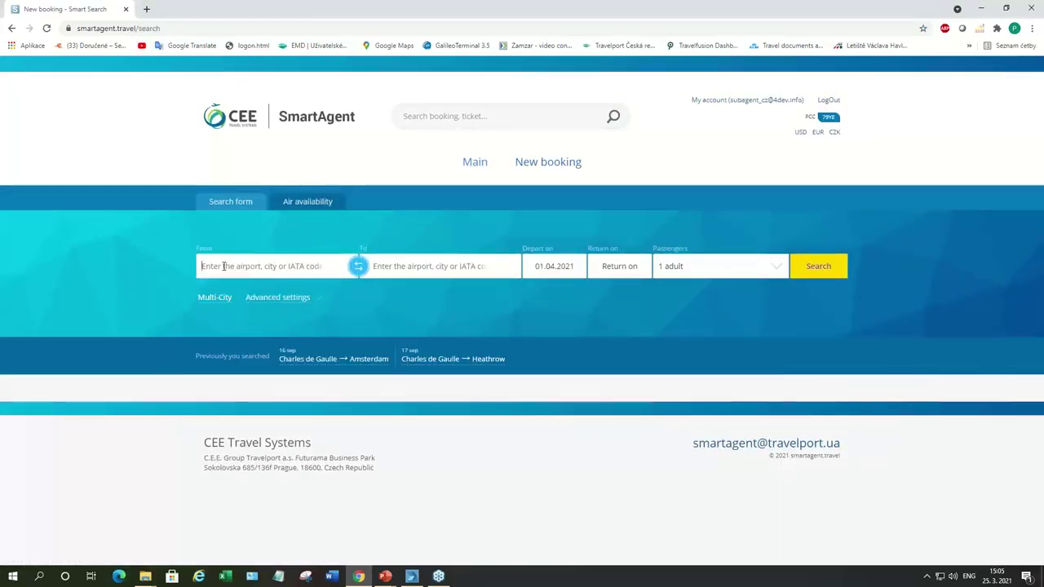
left_click(224, 266)
type("pa")
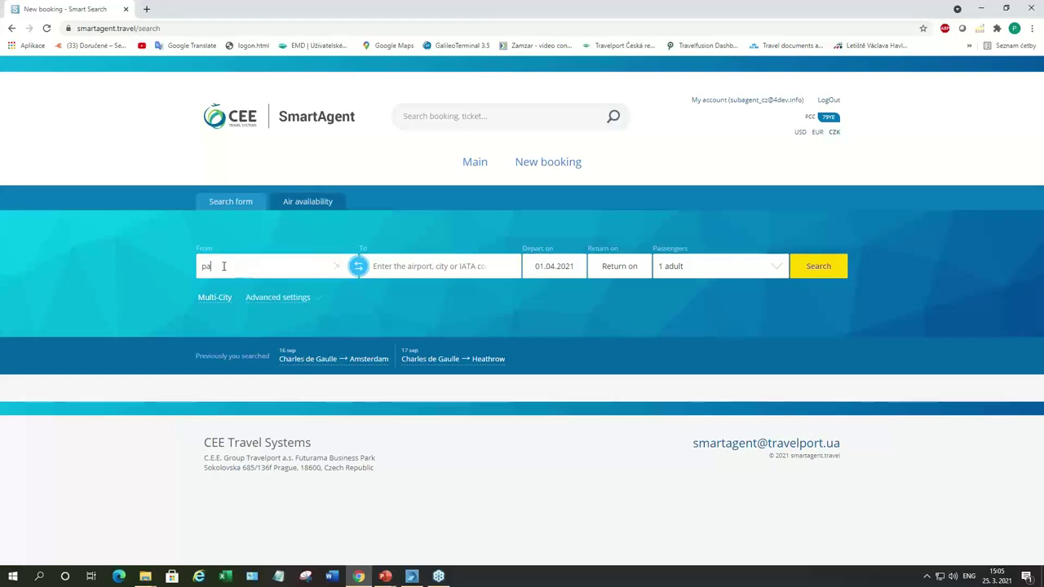
type("r")
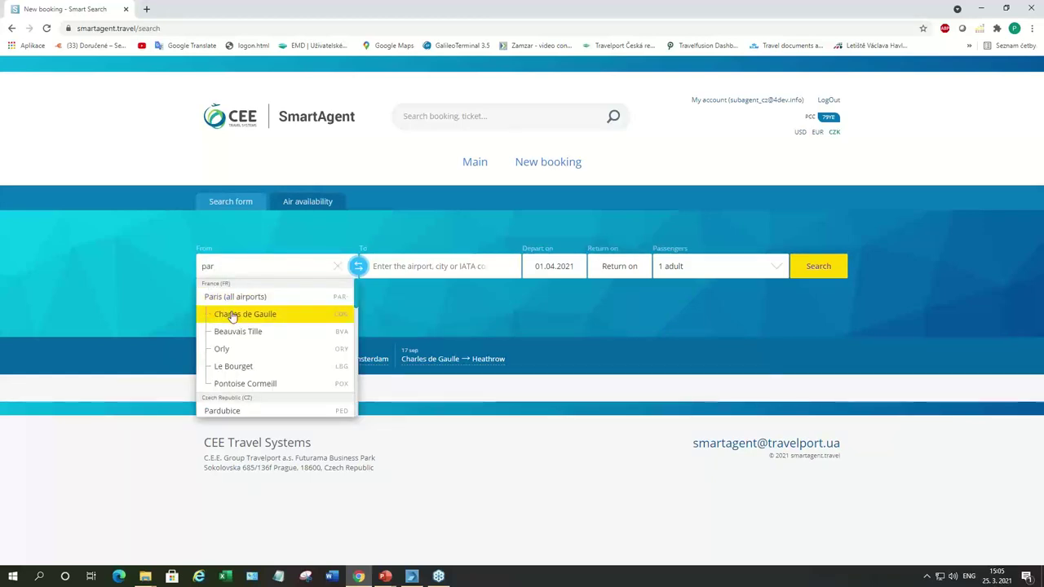
left_click(232, 315)
type("ams")
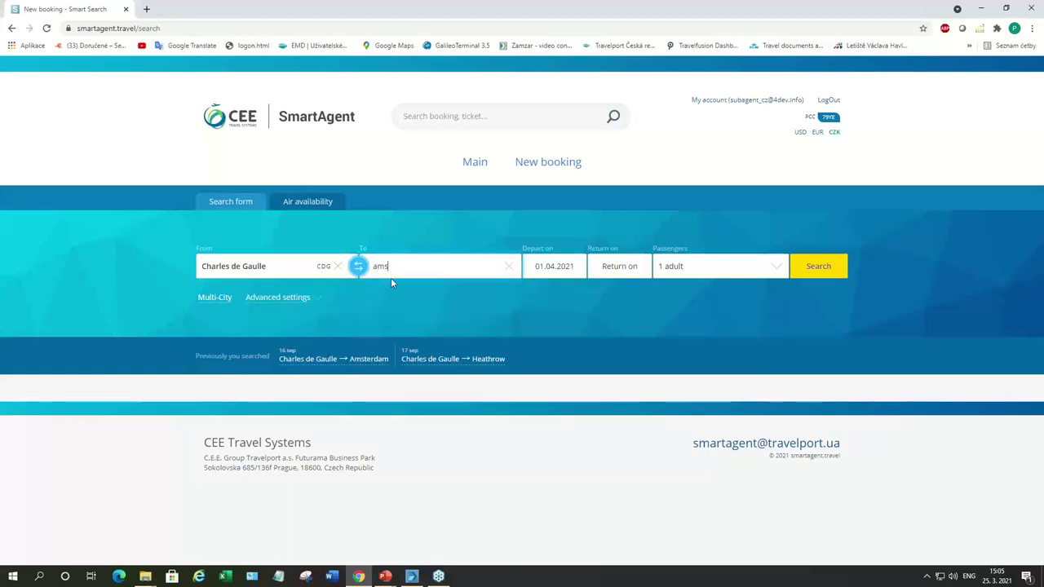
double_click(384, 266)
key("BackSpace")
type("ams")
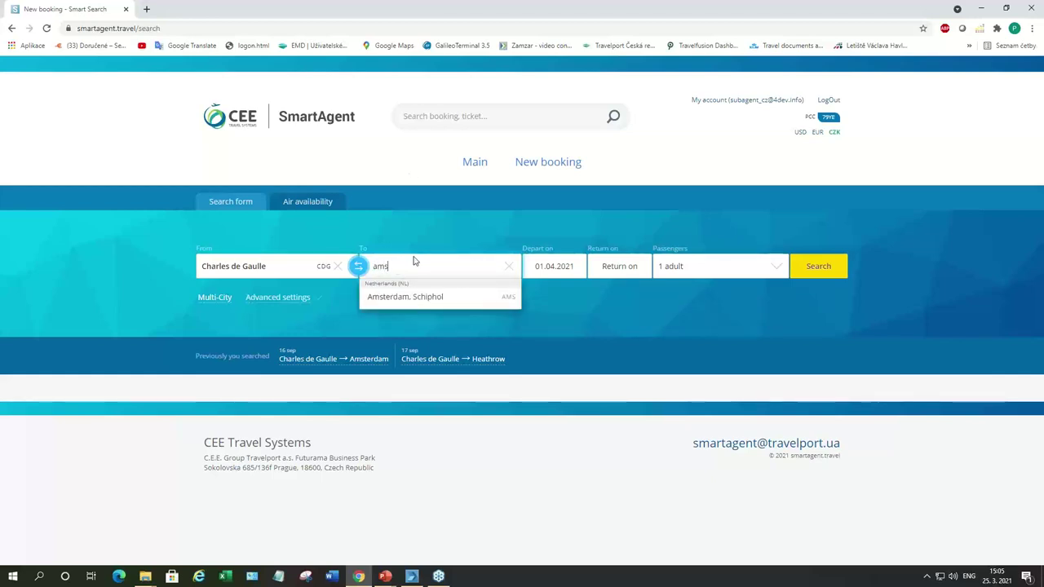
left_click(414, 297)
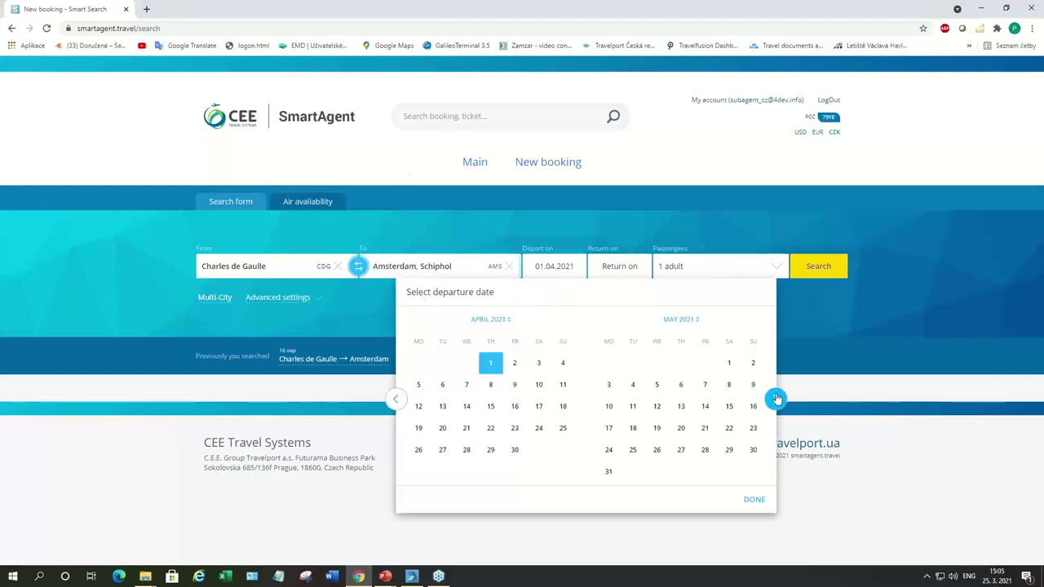
Step: Set the departure date to 17 September 2021 and run the search
left_click(776, 399)
left_click(776, 400)
left_click(775, 400)
left_click(776, 400)
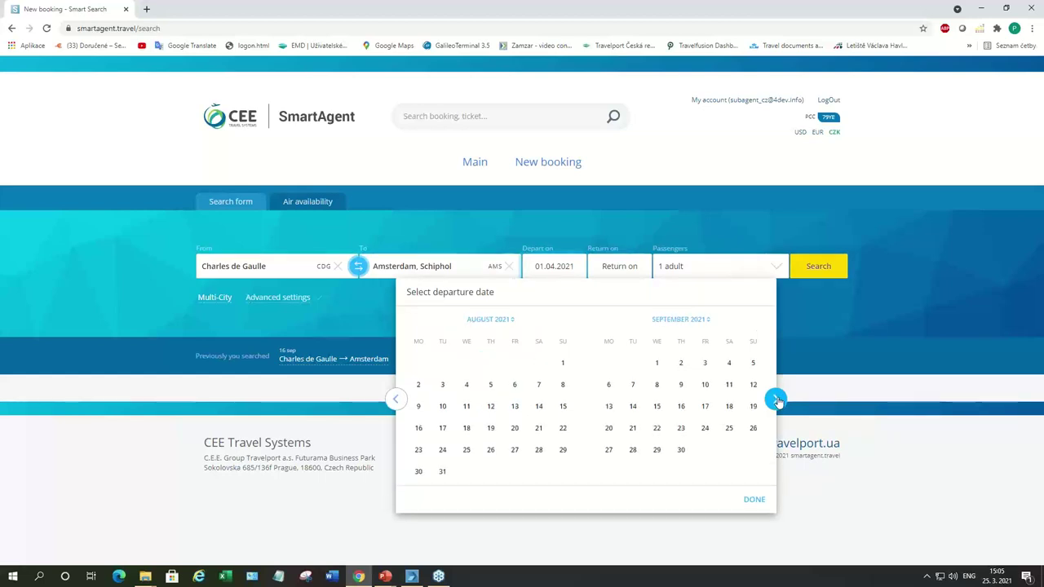
left_click(706, 406)
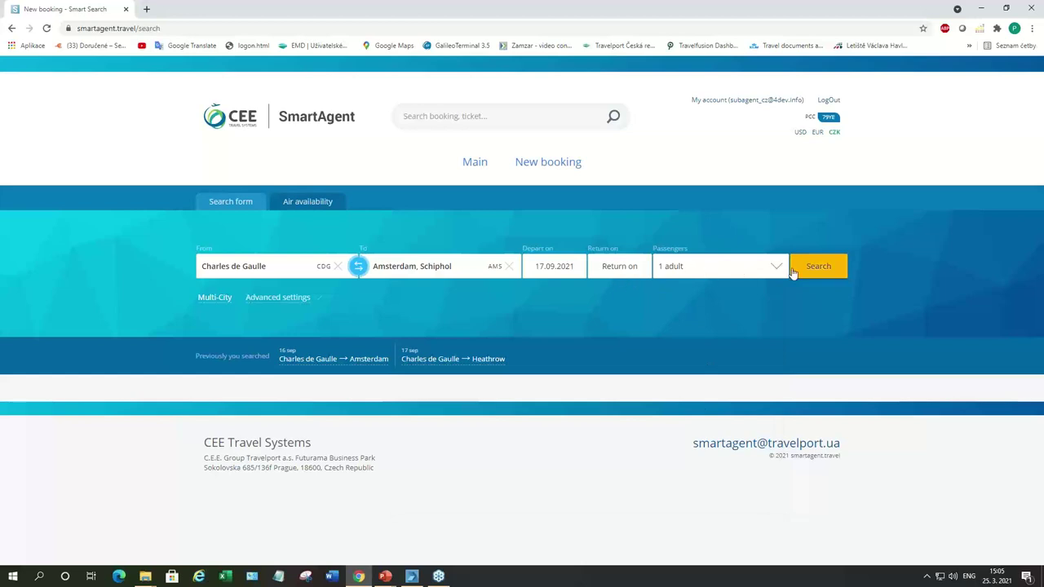
left_click(820, 268)
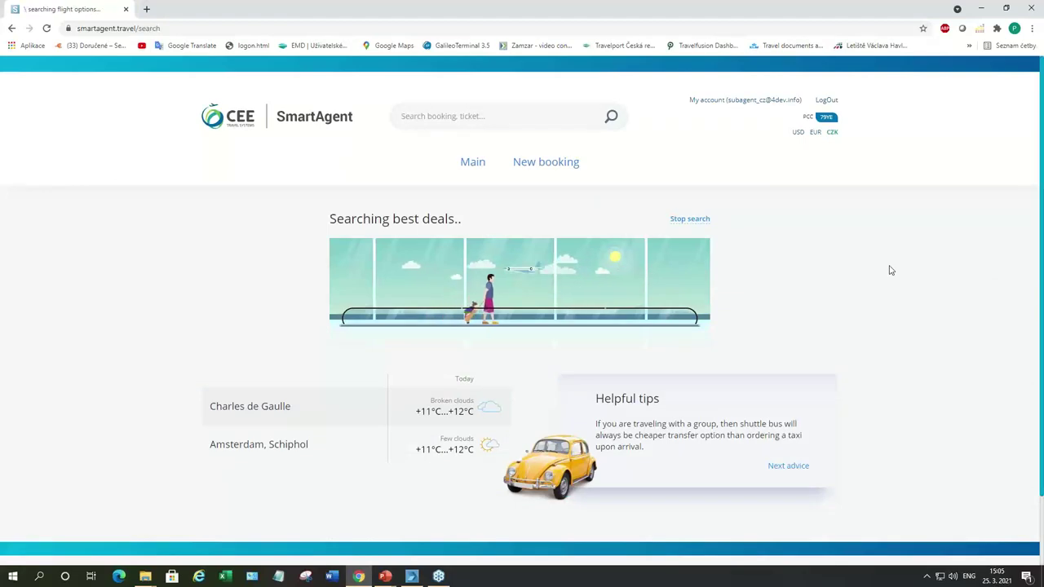
Step: Select the KLM 20:15 flight KL1246 to Amsterdam with the LIGHT1 fare at 2 647 CZK
scroll(891, 269, "down", 3)
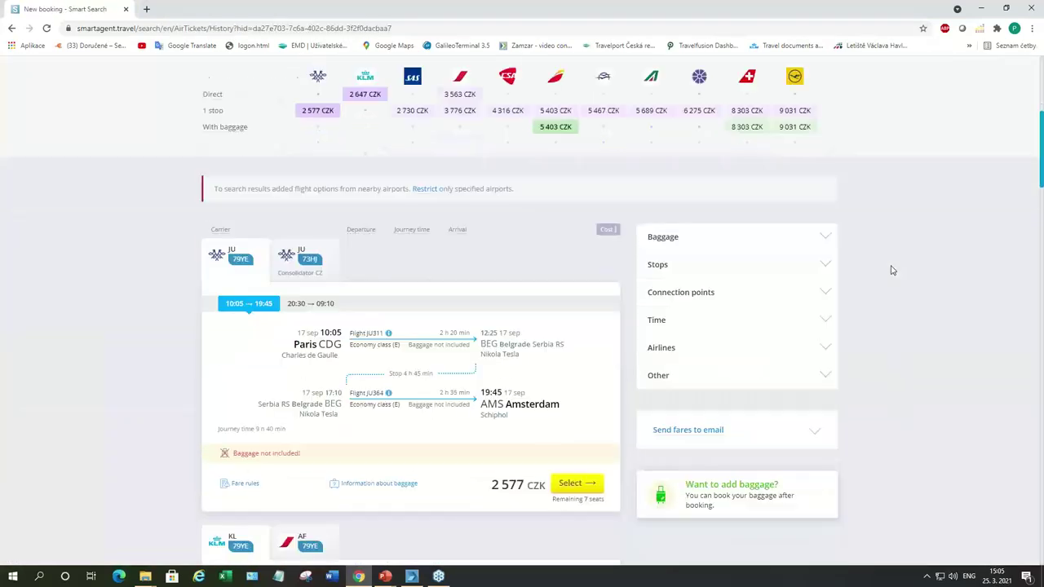
scroll(891, 270, "up", 1)
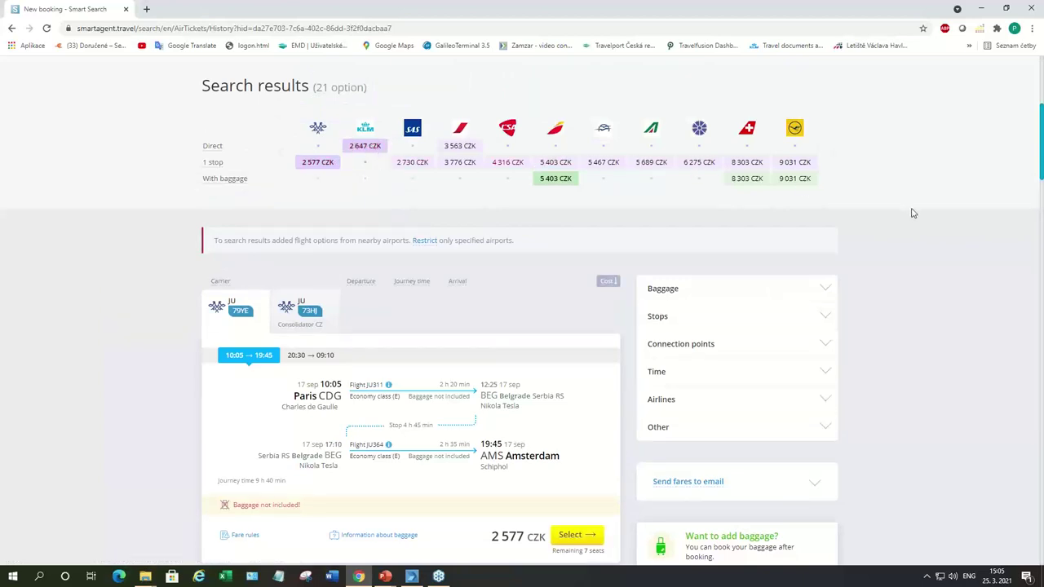
scroll(912, 213, "down", 1)
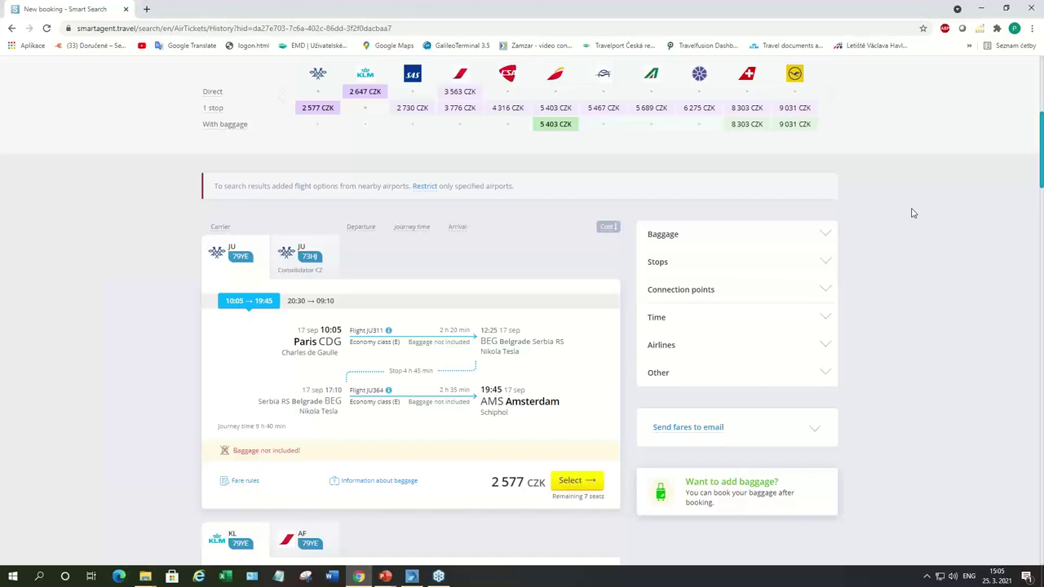
scroll(912, 212, "down", 4)
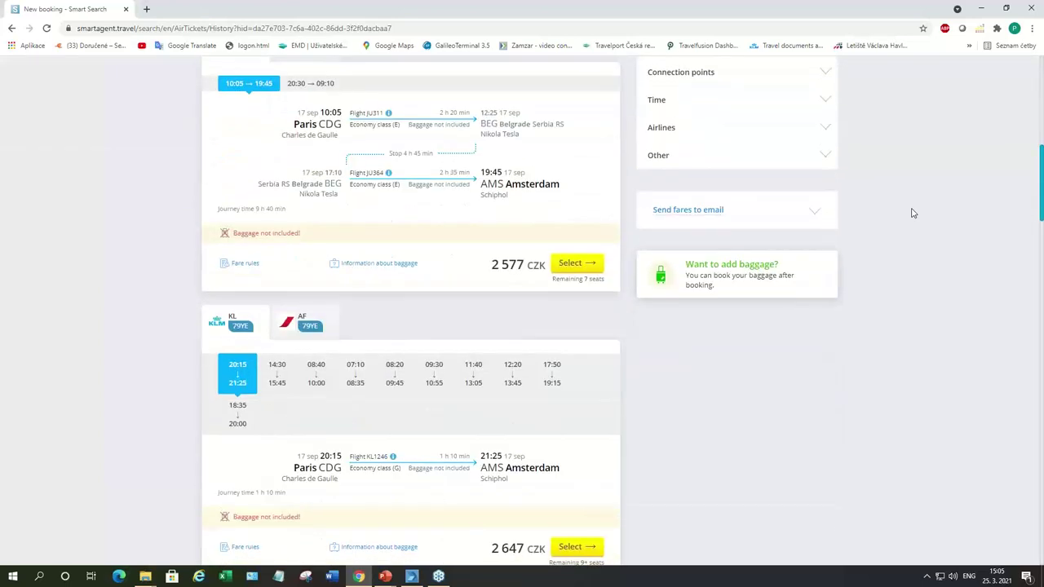
scroll(913, 213, "down", 1)
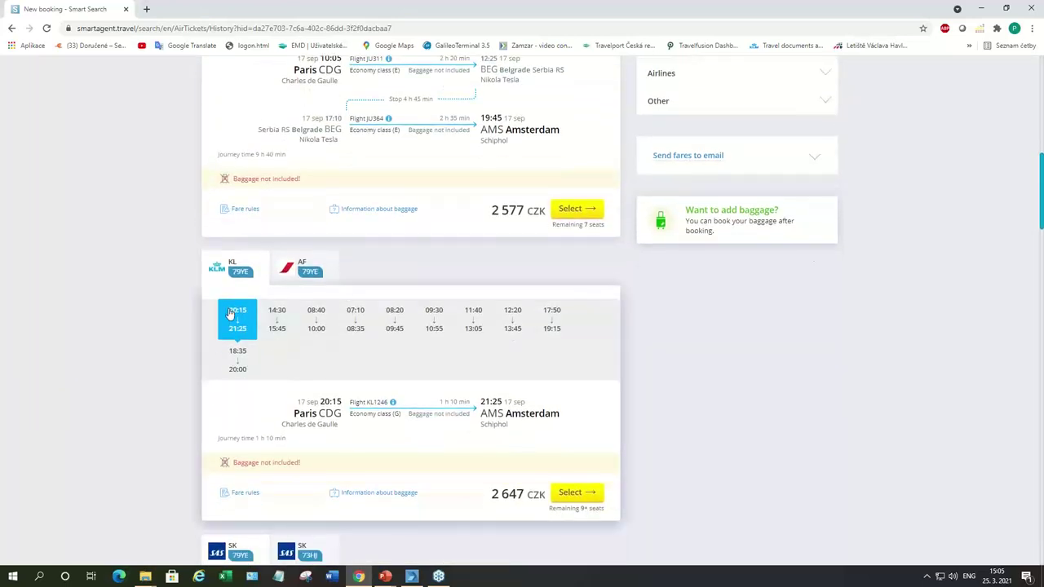
left_click(571, 497)
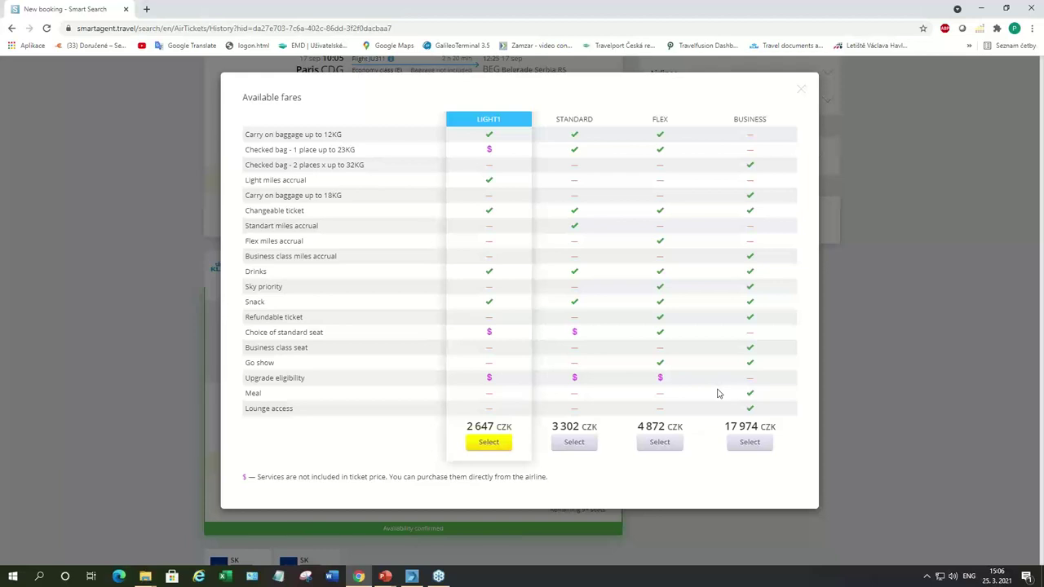
left_click(493, 443)
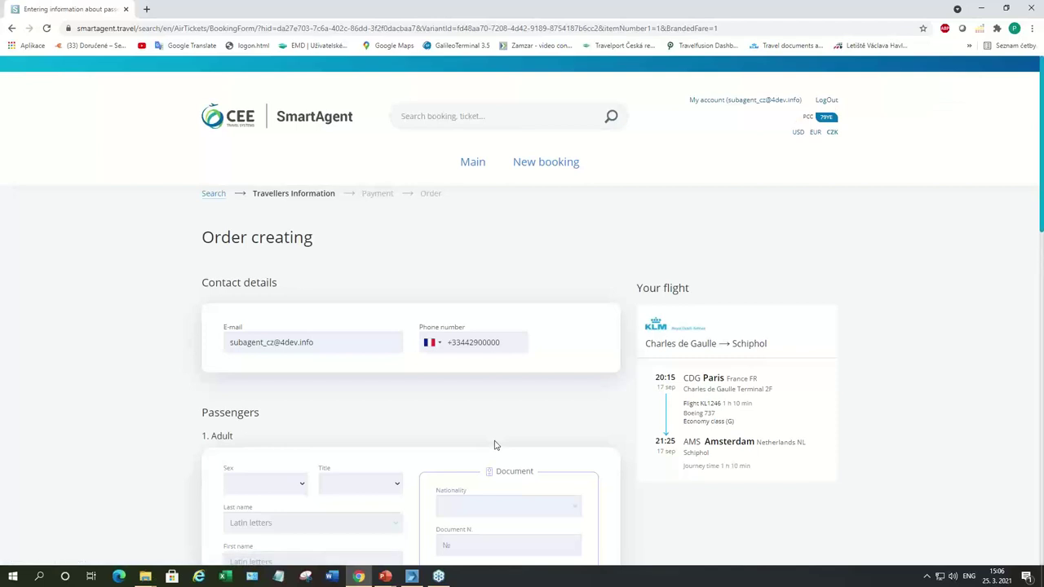
Step: Set the passenger to Female, title MRS, filled from a saved traveller profile
scroll(493, 445, "down", 2)
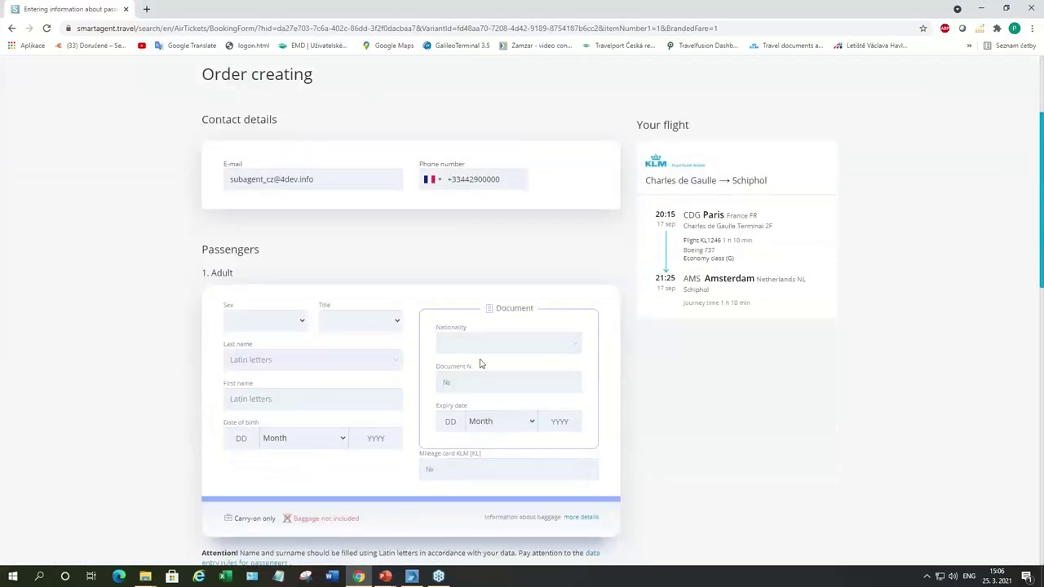
left_click(302, 322)
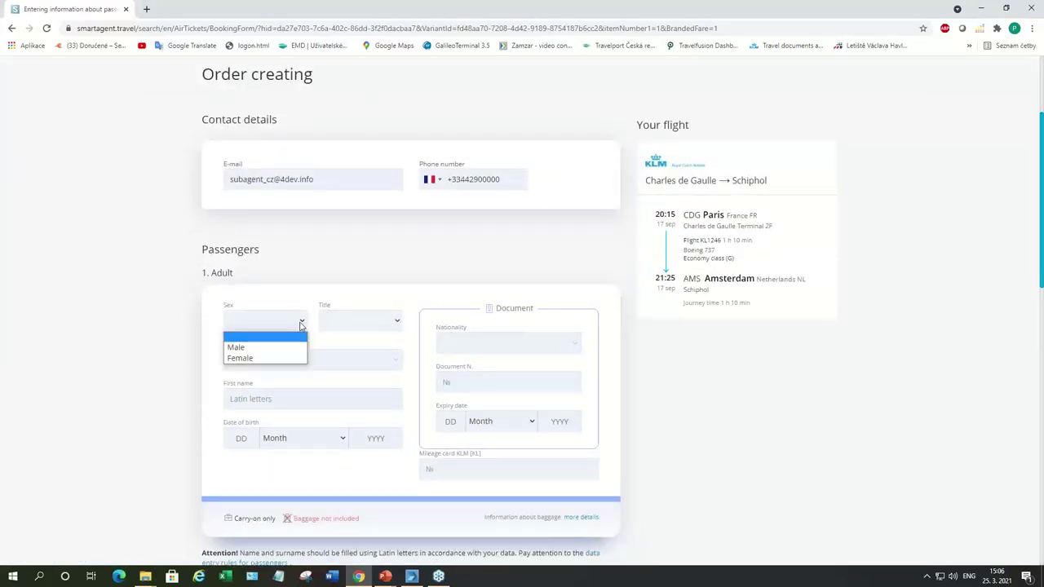
left_click(284, 358)
left_click(399, 323)
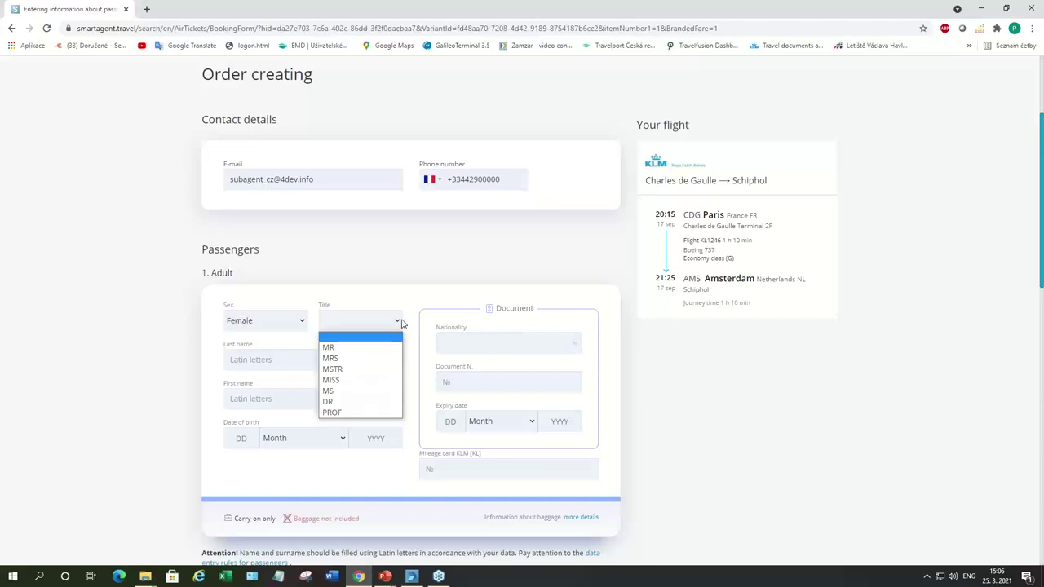
left_click(332, 358)
left_click(309, 361)
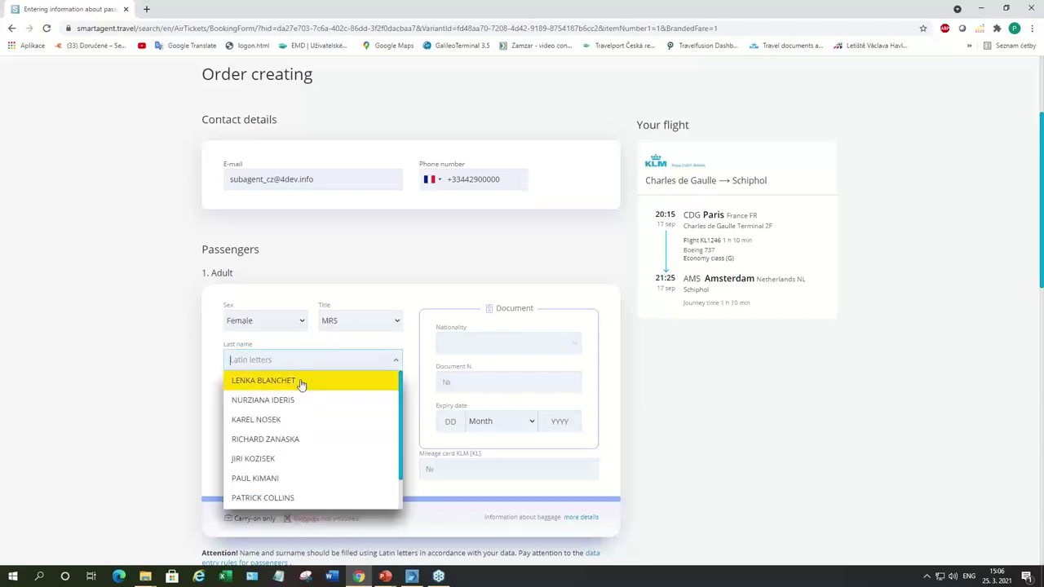
left_click(301, 383)
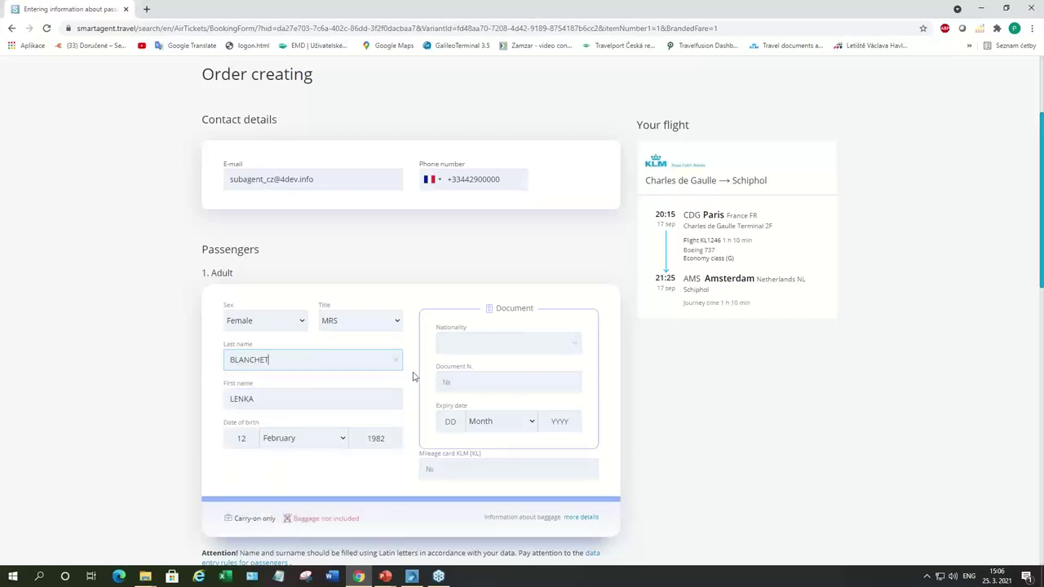
Step: Accept the IATA conditions and fare rules and confirm the booking
scroll(413, 376, "down", 2)
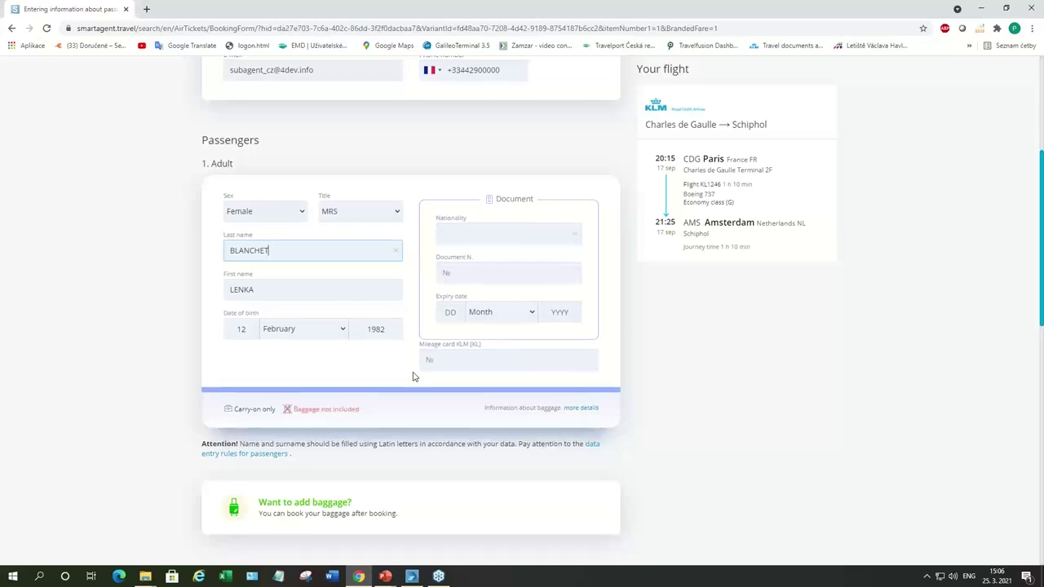
scroll(412, 376, "down", 1)
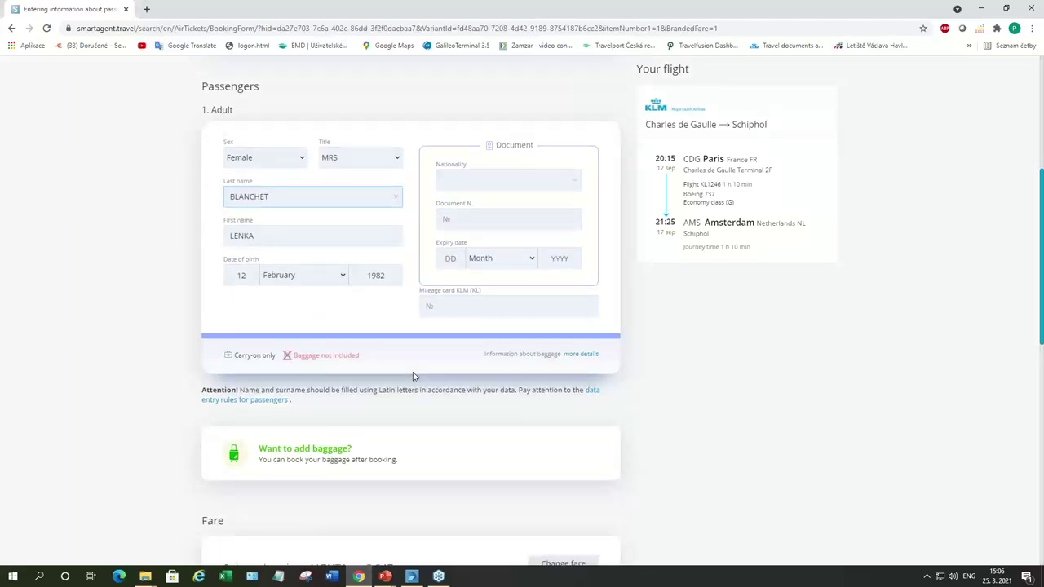
scroll(412, 376, "down", 5)
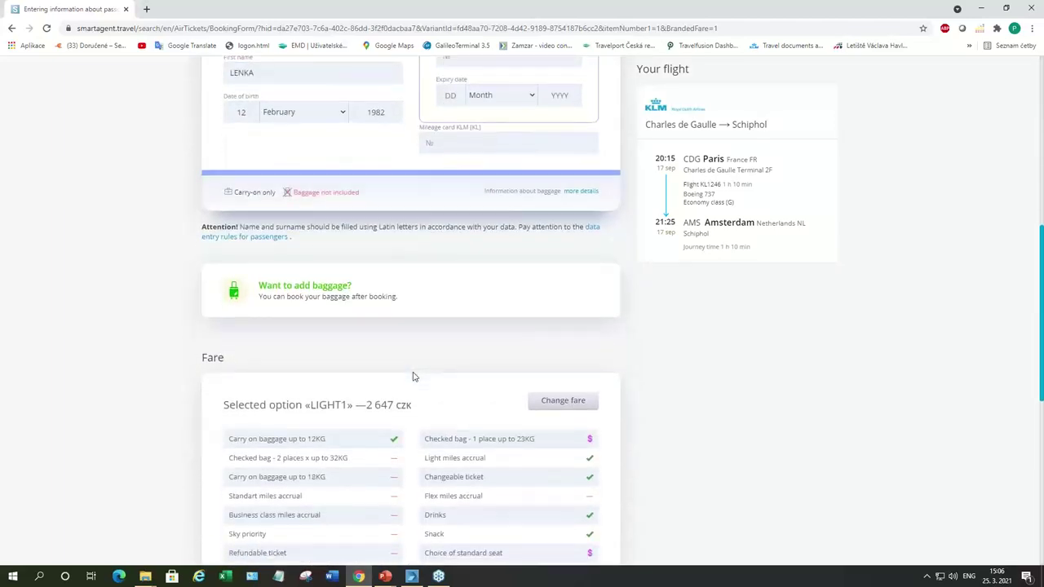
scroll(413, 376, "down", 3)
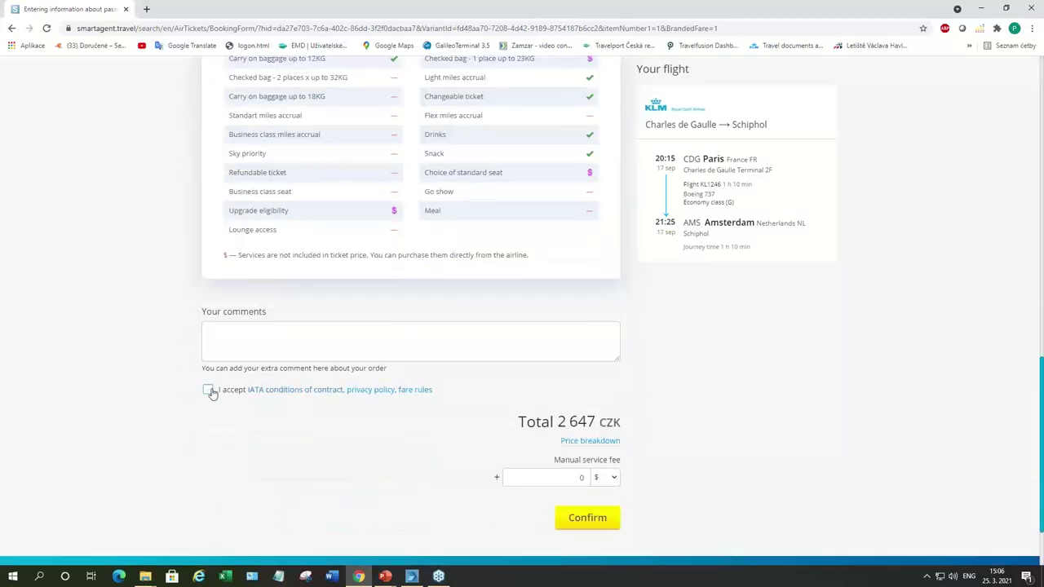
left_click(210, 392)
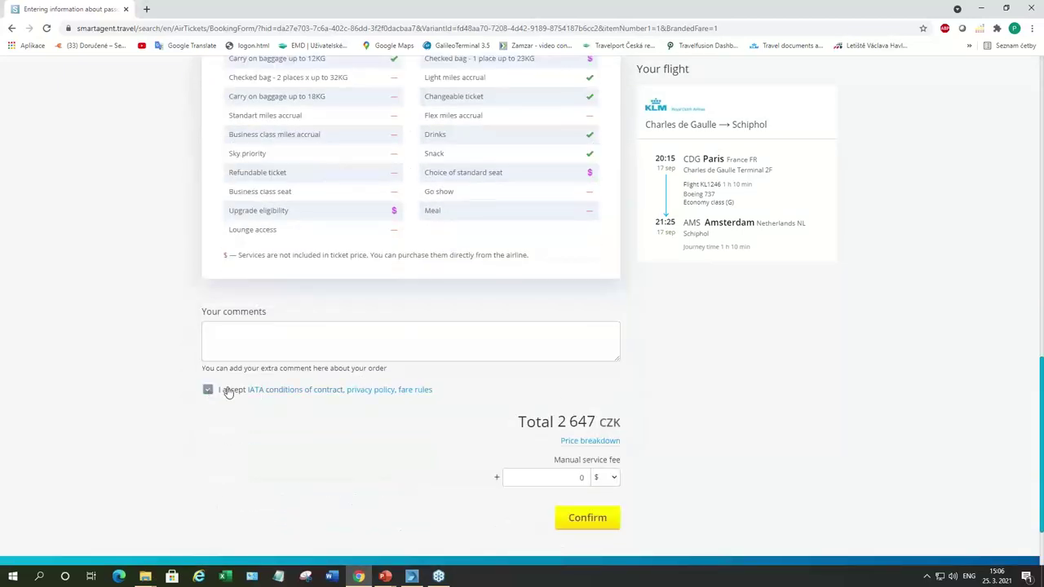
left_click(587, 518)
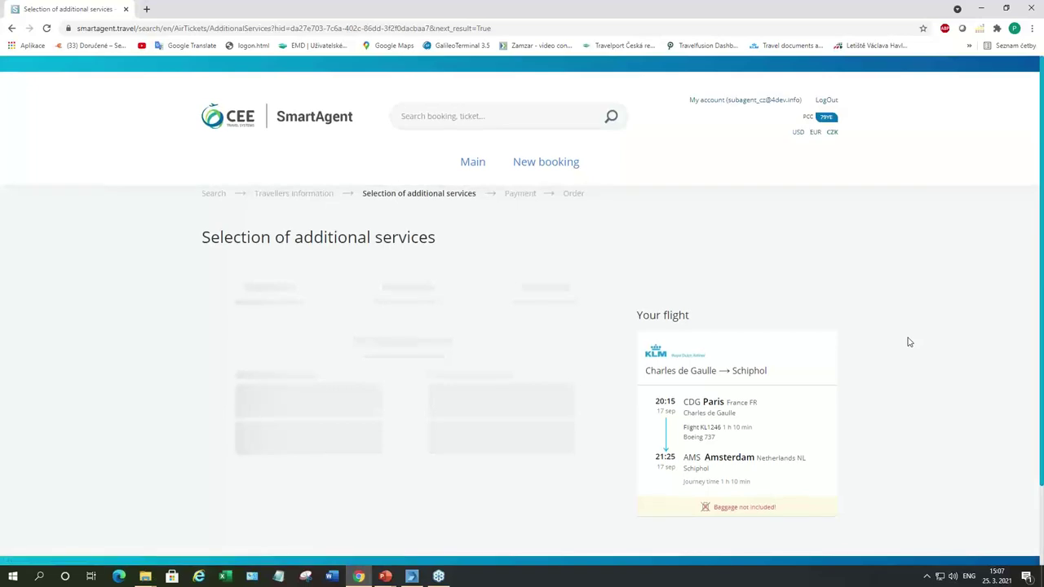
Step: Review the additional services page with baggage options and the 2 647 CZK total
scroll(909, 343, "down", 2)
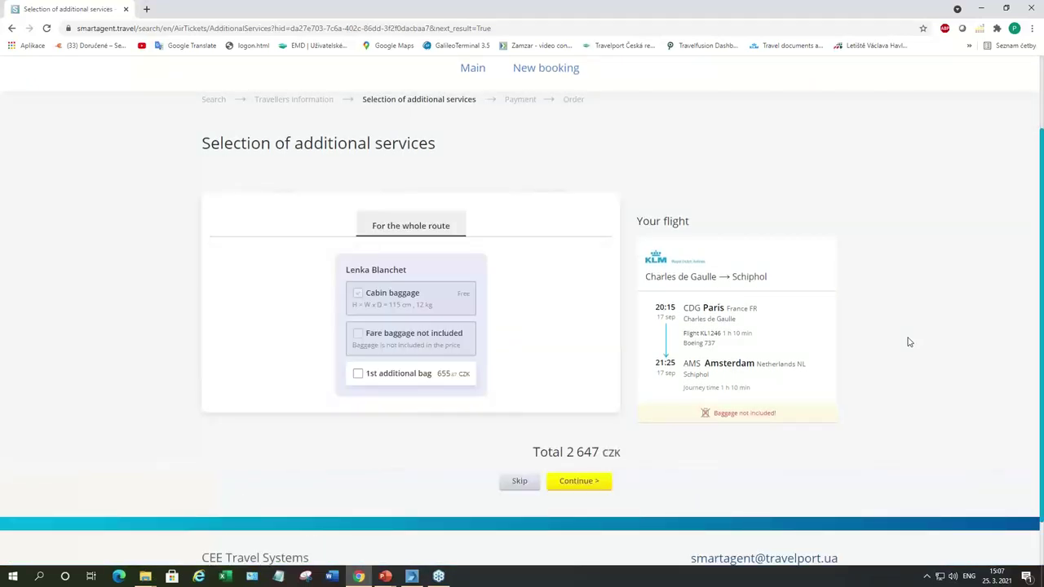
scroll(910, 343, "down", 1)
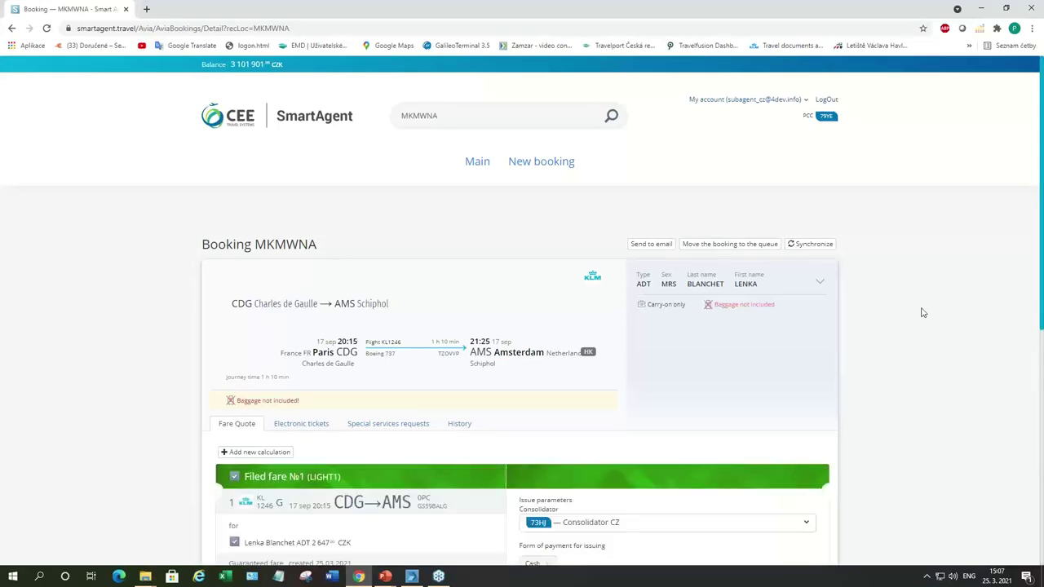
scroll(922, 314, "down", 1)
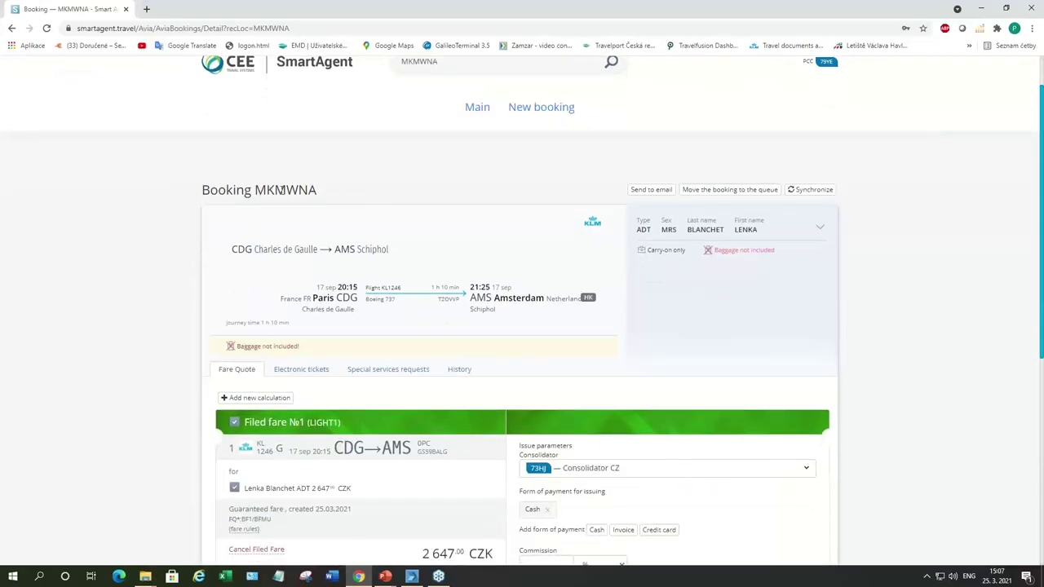
scroll(326, 191, "down", 2)
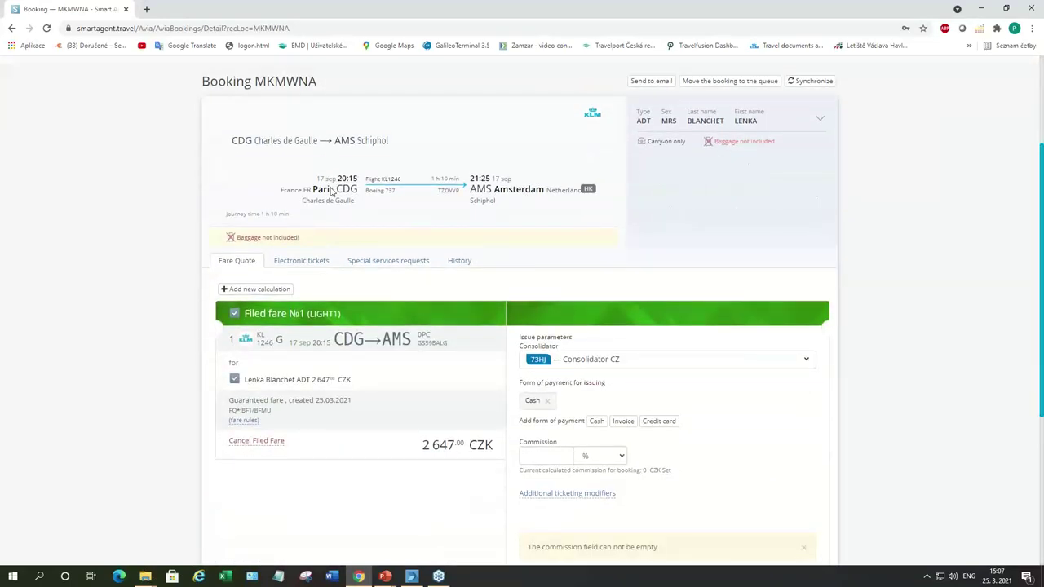
scroll(330, 191, "down", 2)
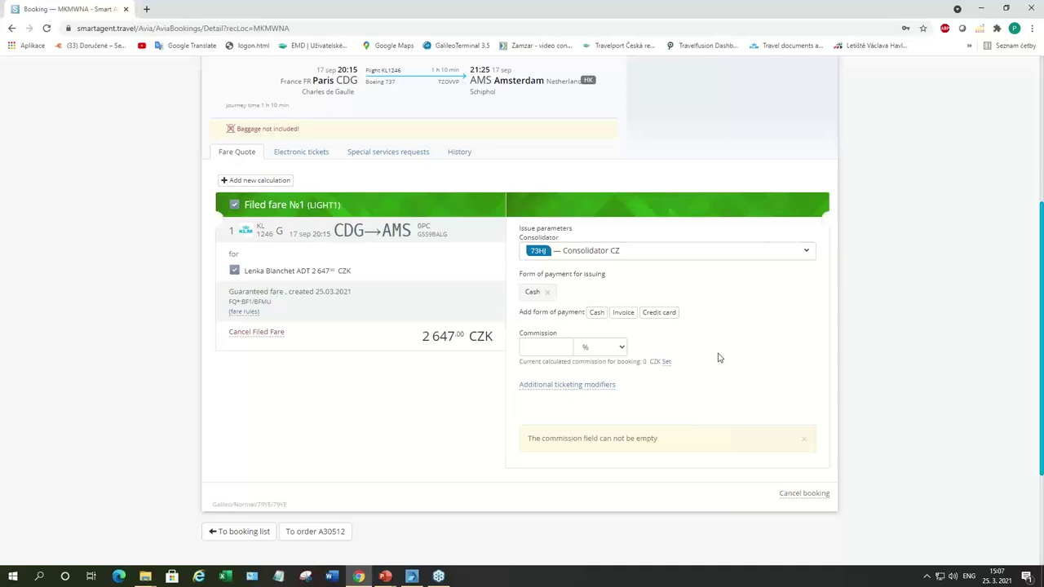
left_click(665, 363)
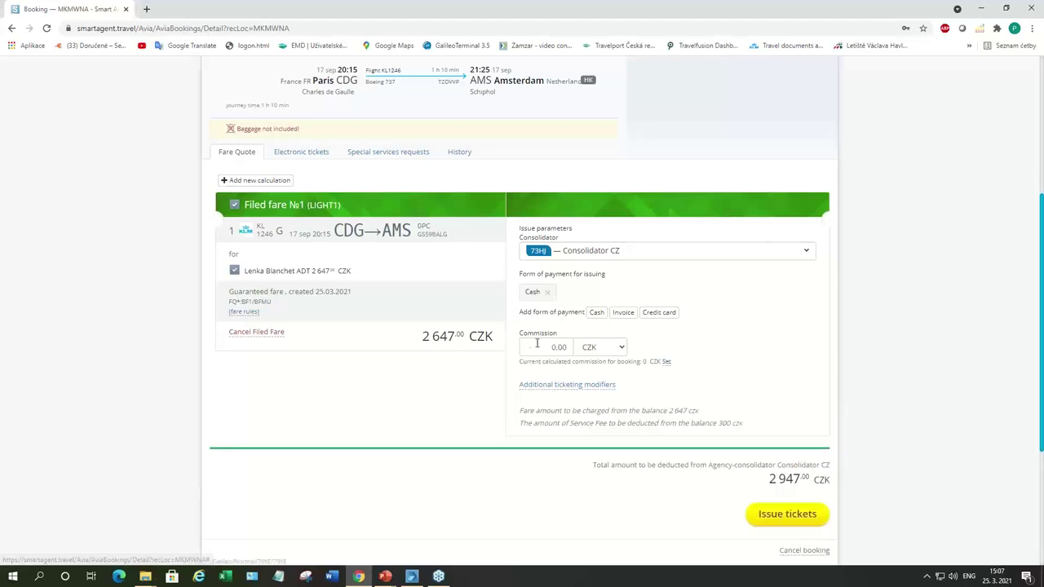
scroll(746, 349, "down", 2)
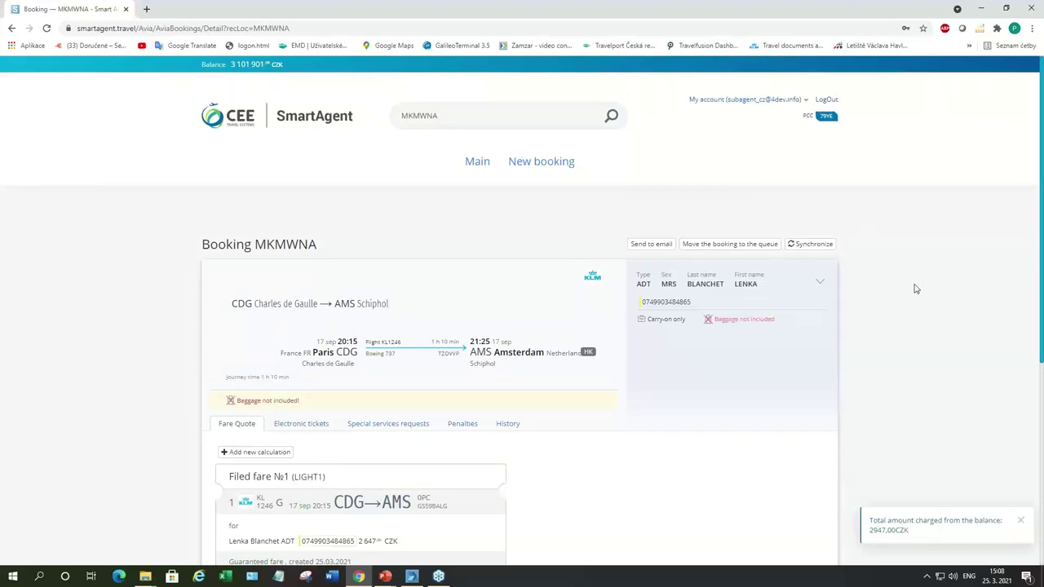
scroll(915, 288, "down", 2)
scroll(915, 289, "up", 1)
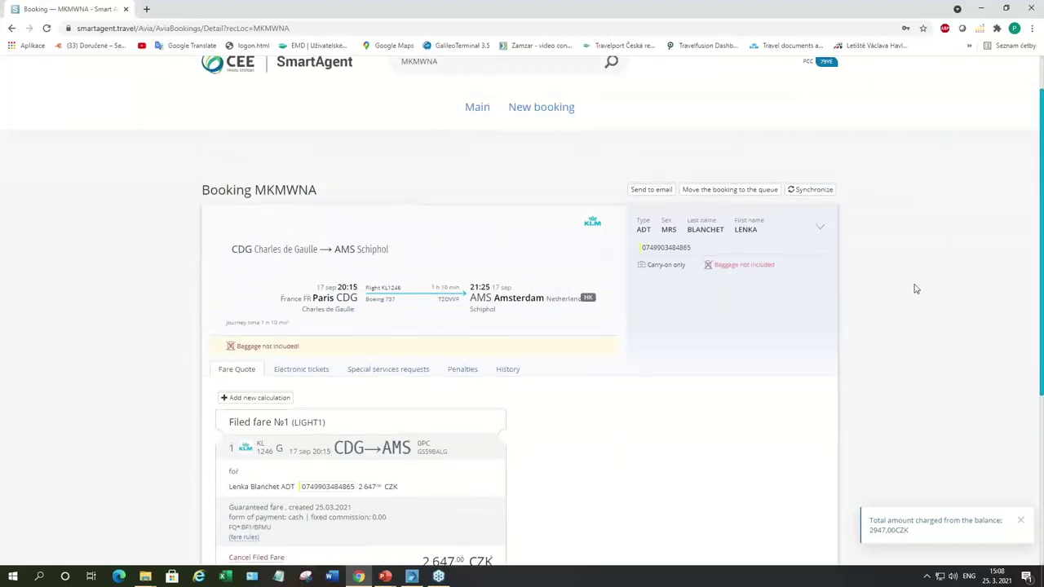
scroll(915, 289, "up", 1)
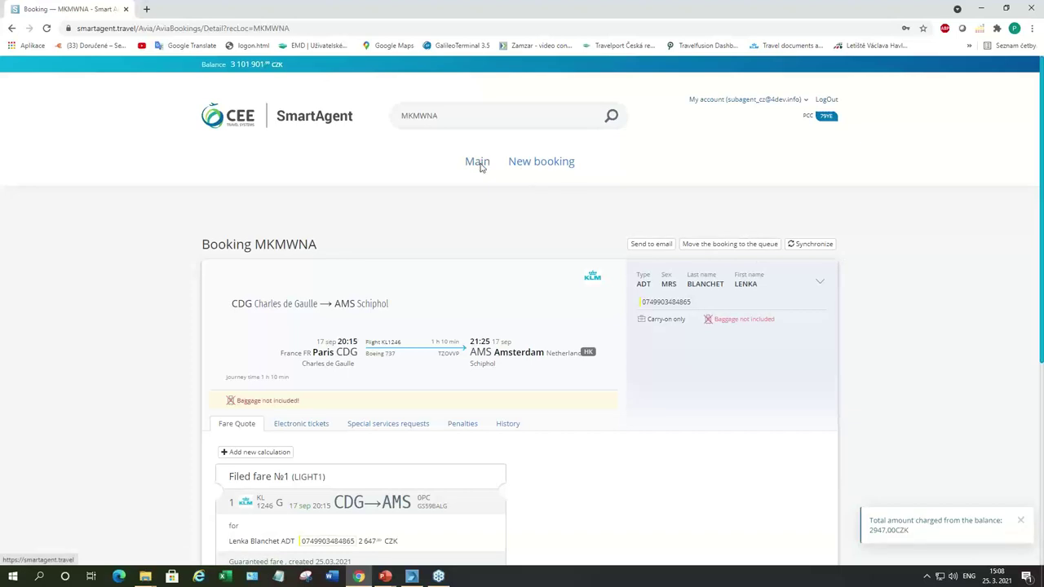
left_click_drag(255, 243, 318, 248)
key("ctrl+c")
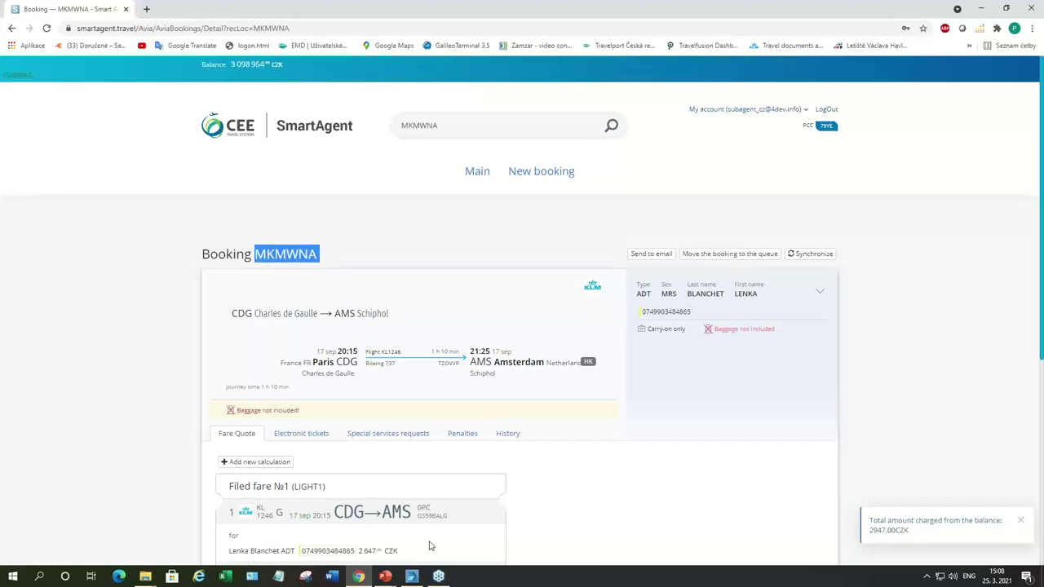
left_click(411, 576)
type("*")
key("ctrl+v")
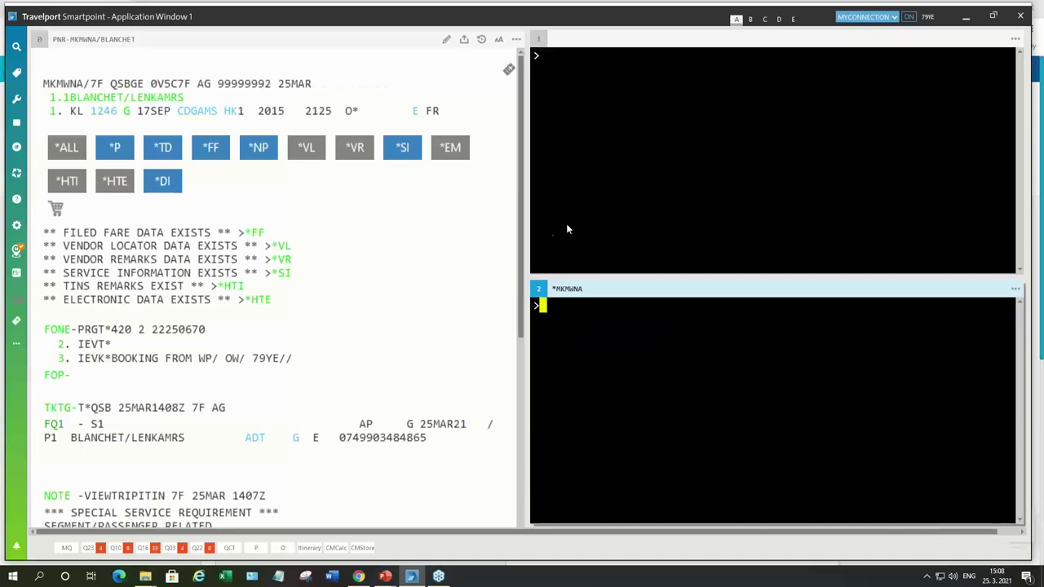
Step: Display the electronic ticket record for KL1246 with *HTE
left_click(579, 73)
type("*HTE")
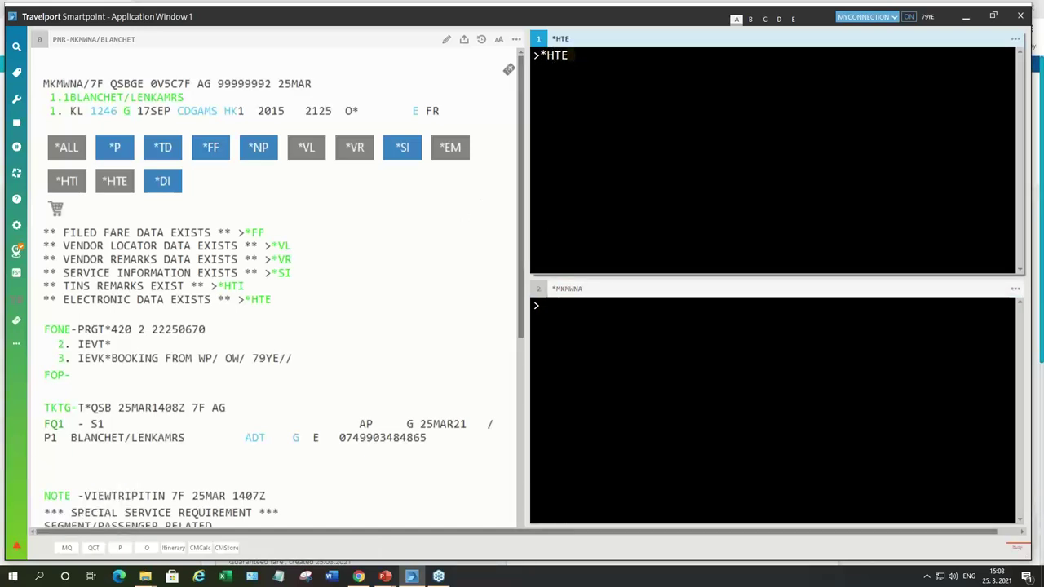
key("Return")
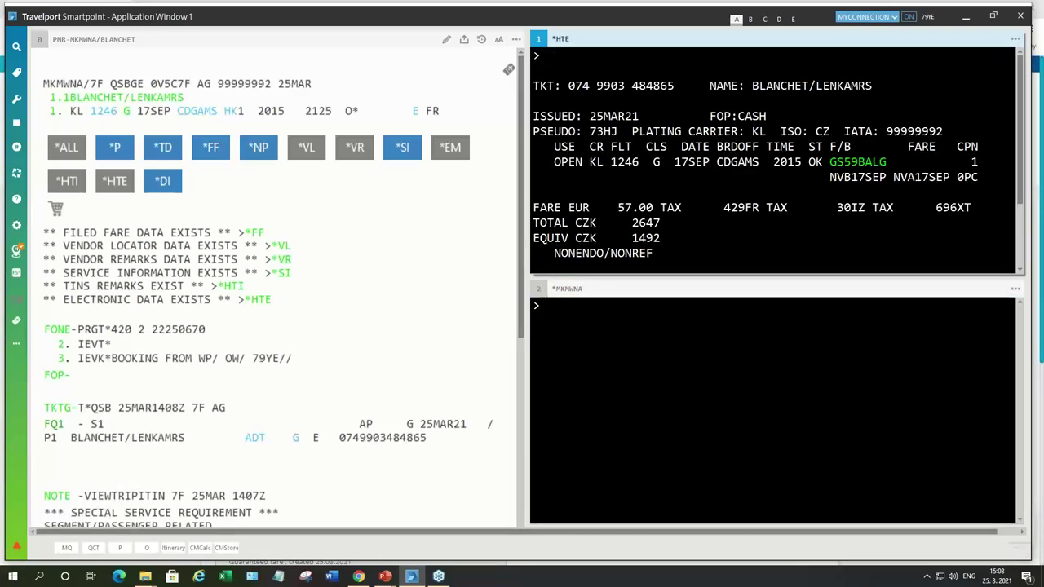
scroll(634, 143, "down", 2)
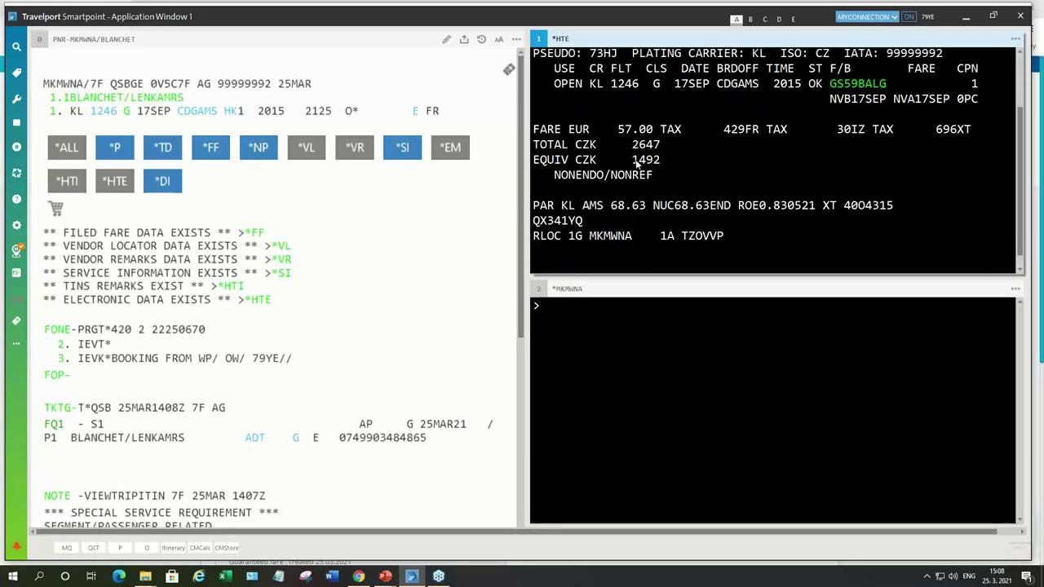
scroll(634, 163, "up", 2)
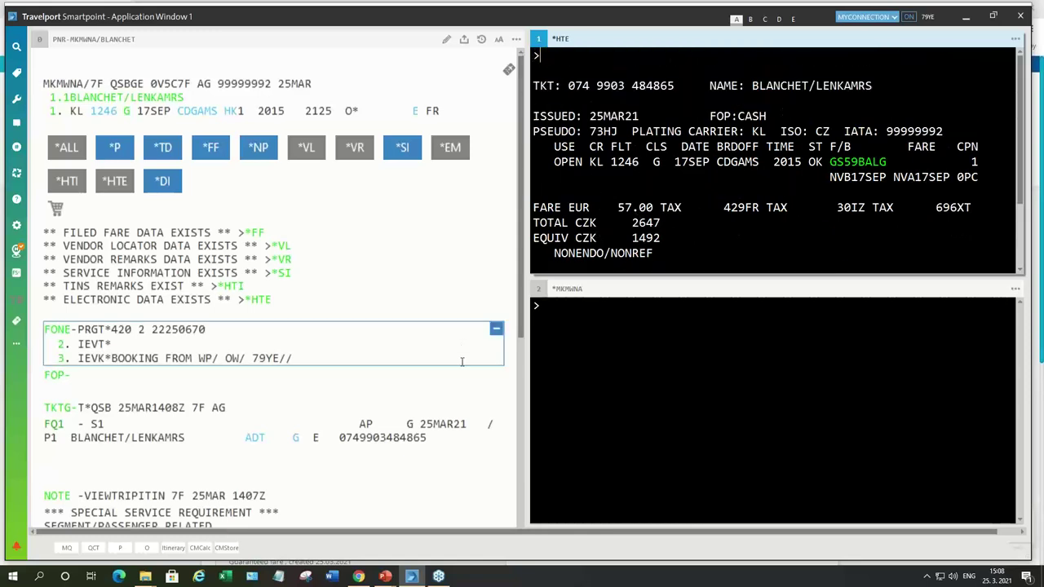
Step: Ignore and close the retrieved PNR with I
left_click(558, 312)
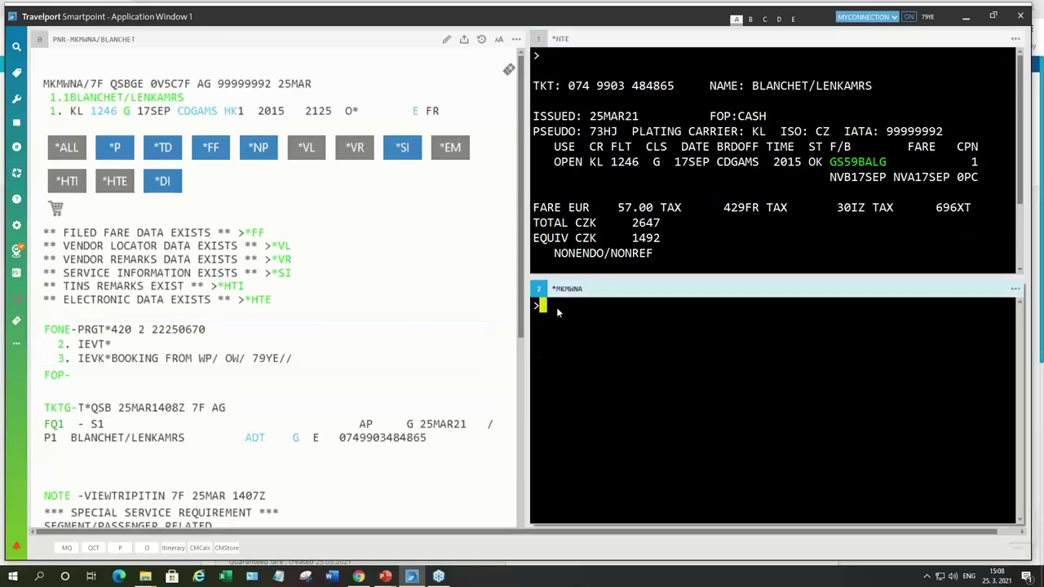
type("I")
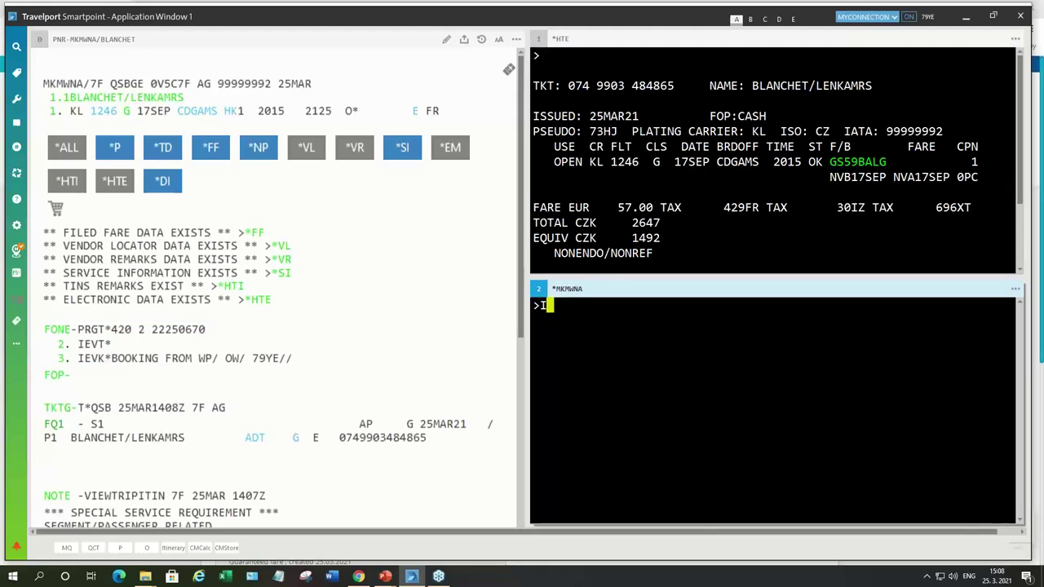
key("Return")
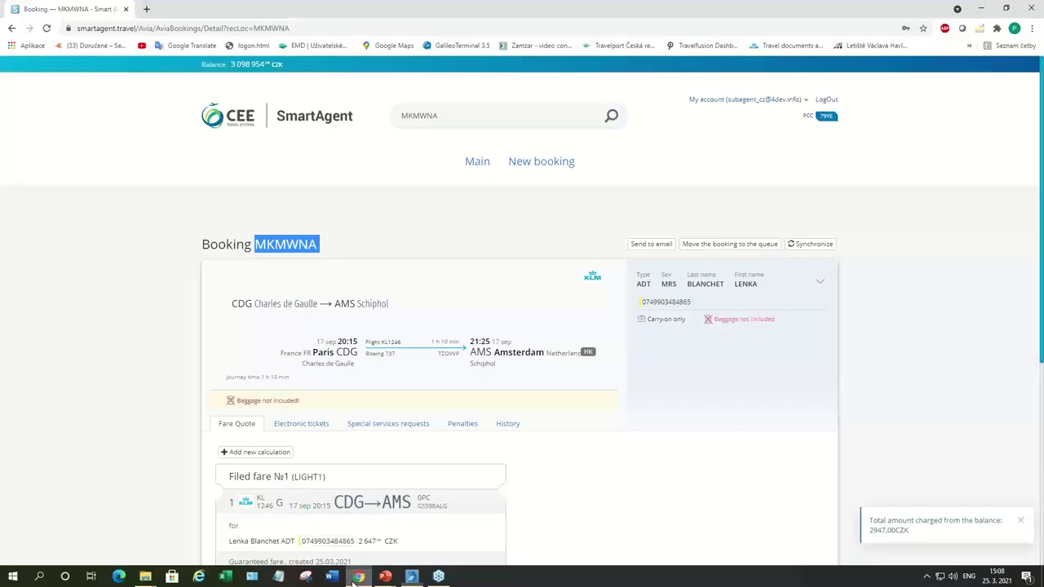
left_click(358, 576)
scroll(588, 349, "down", 3)
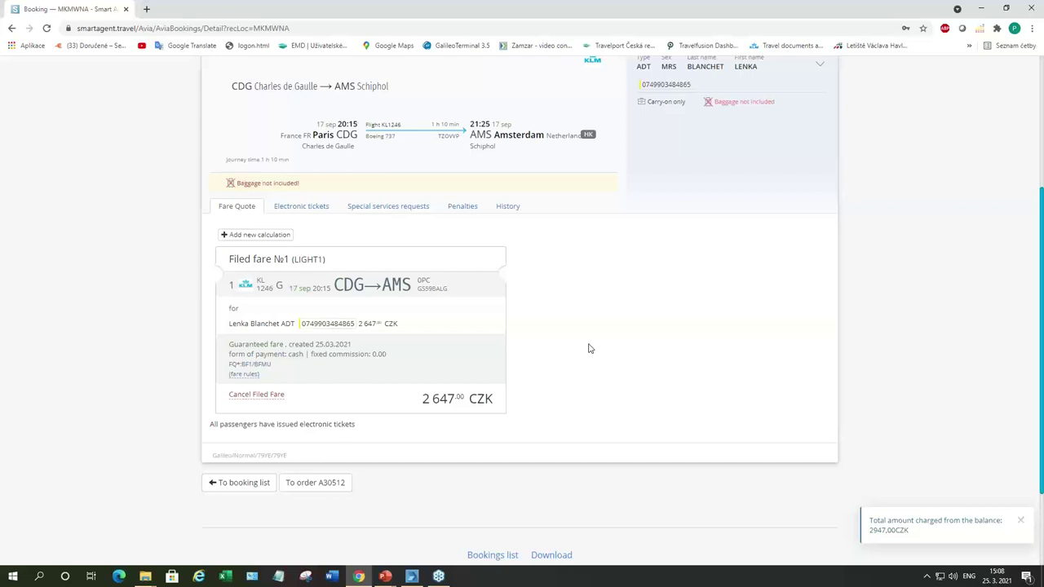
scroll(590, 348, "up", 2)
scroll(588, 350, "down", 3)
scroll(584, 351, "up", 3)
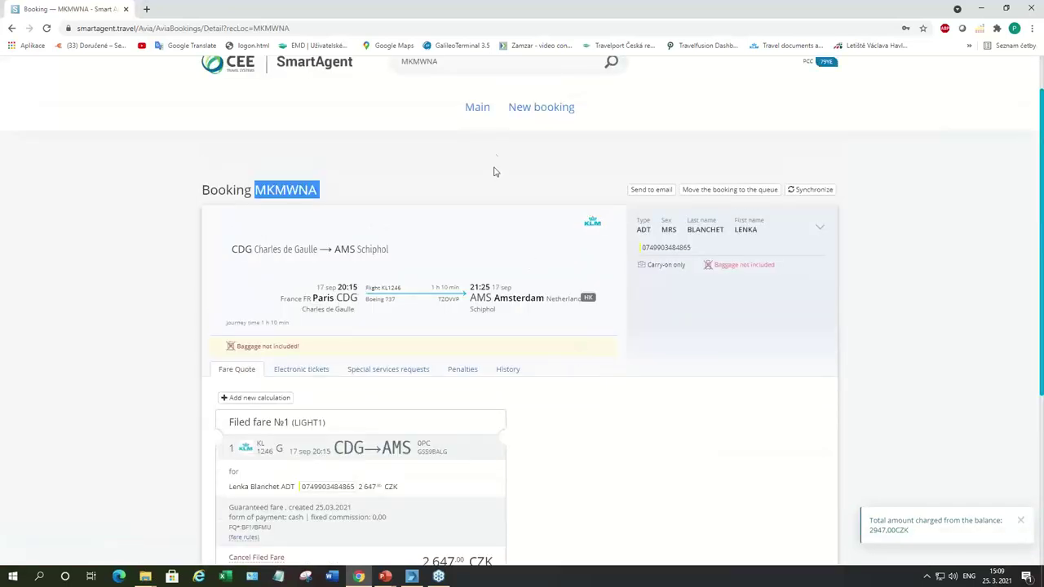
left_click(475, 107)
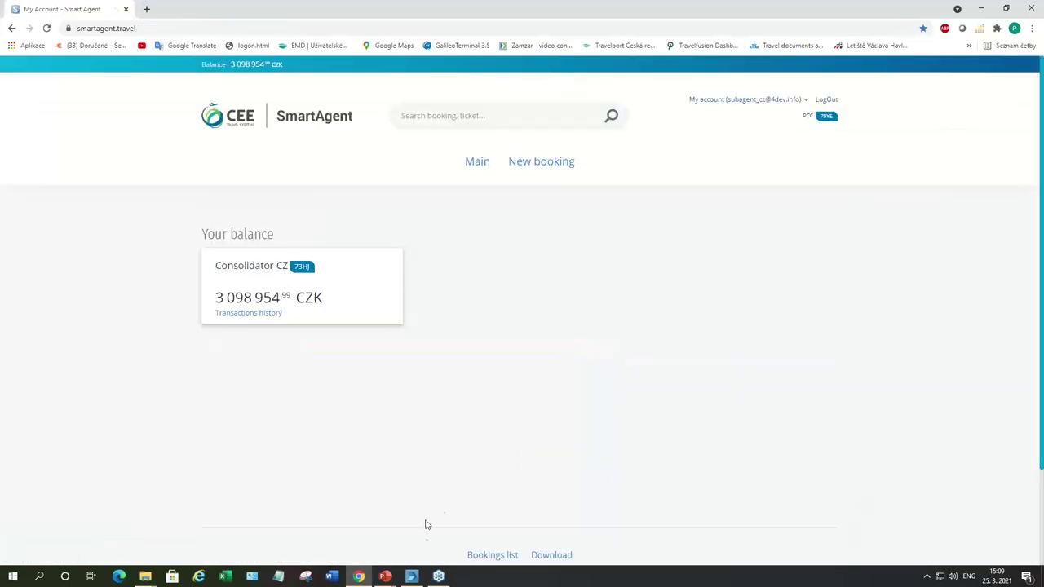
Step: Start a new Smartpoint booking by entering the passenger's surname and first name with title MR
left_click(413, 576)
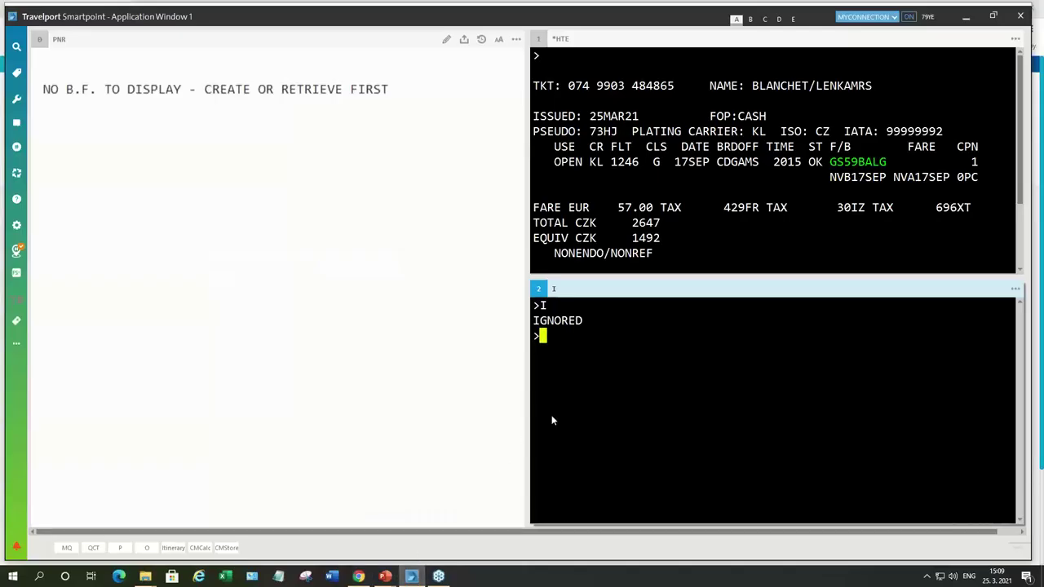
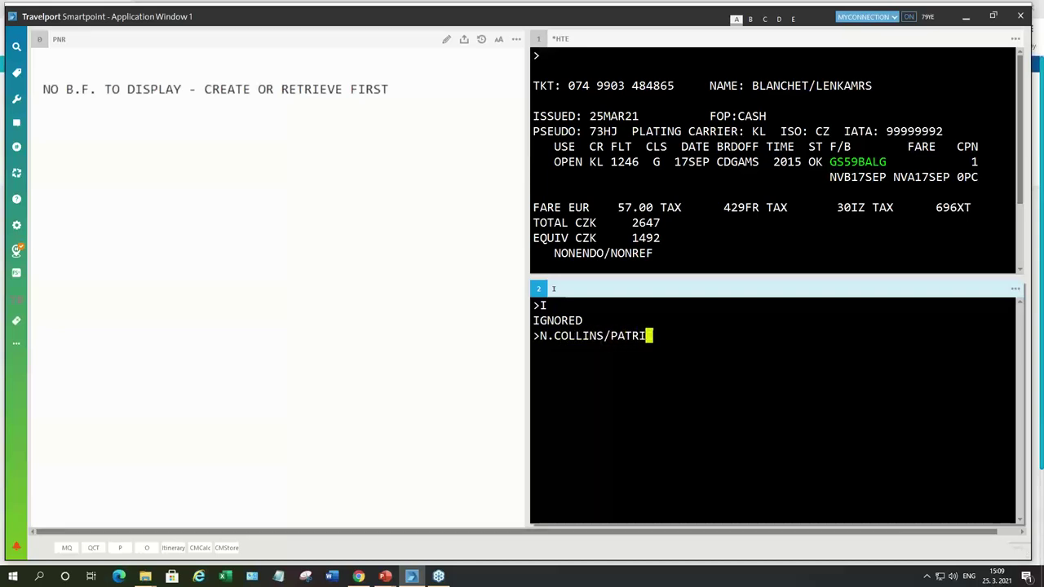
key("Return")
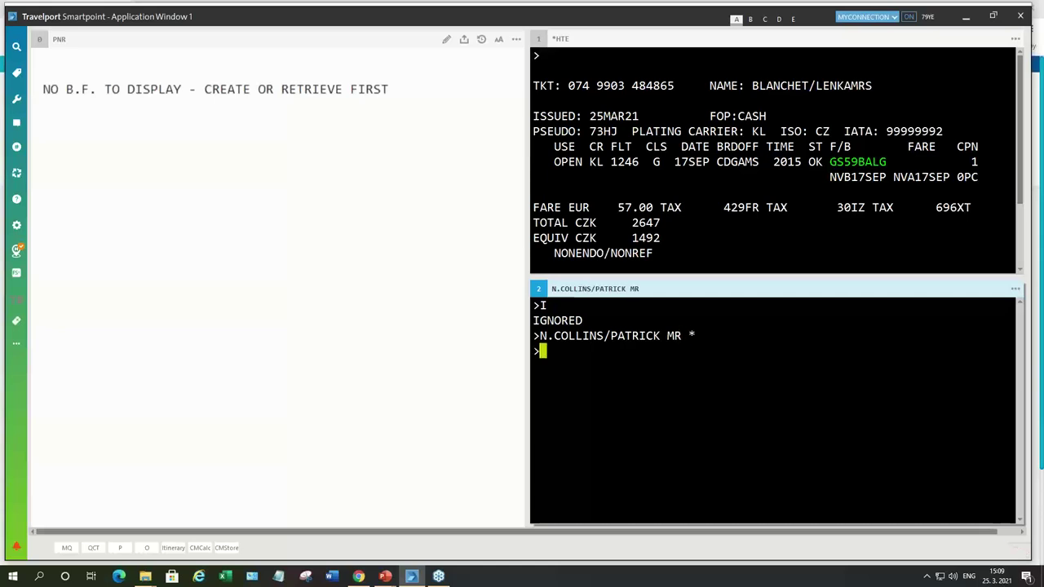
Step: List 17SEP LATAM São Paulo–Rio availability and sell class G on LA4743
type("A")
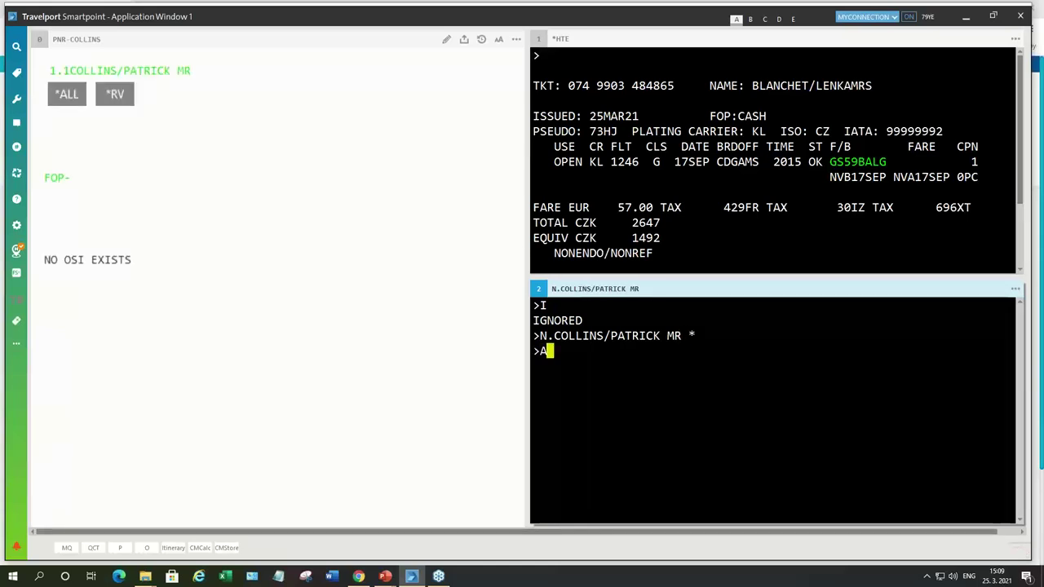
type("17SEPSAORIO*LA")
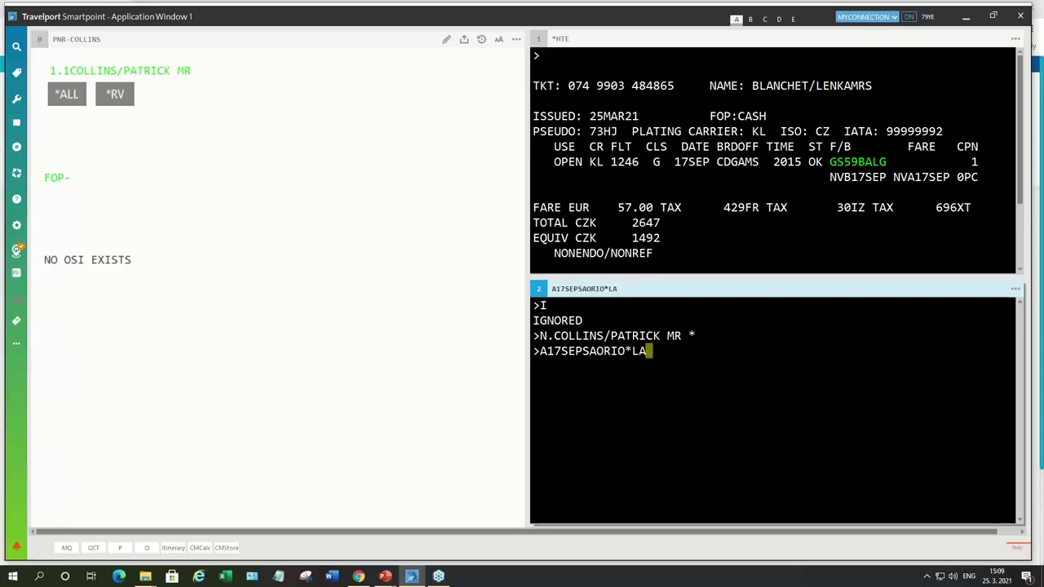
key("Return")
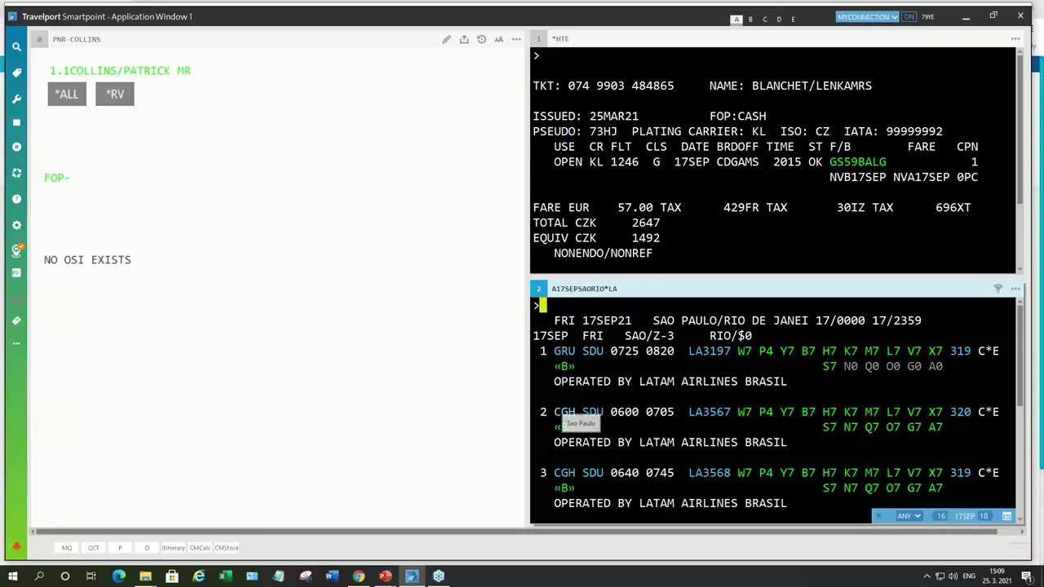
scroll(715, 427, "down", 3)
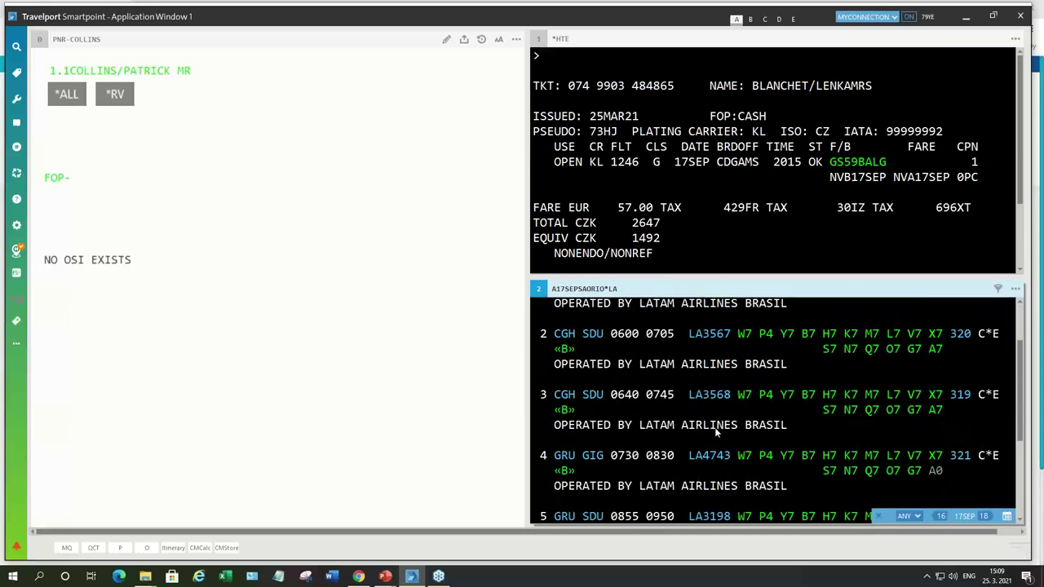
scroll(760, 405, "down", 1)
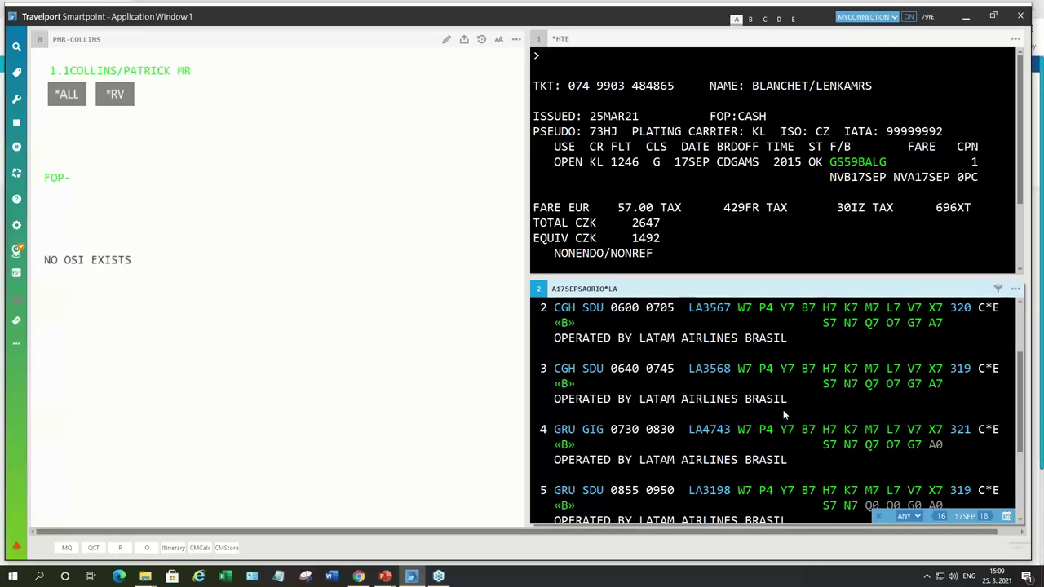
left_click(913, 446)
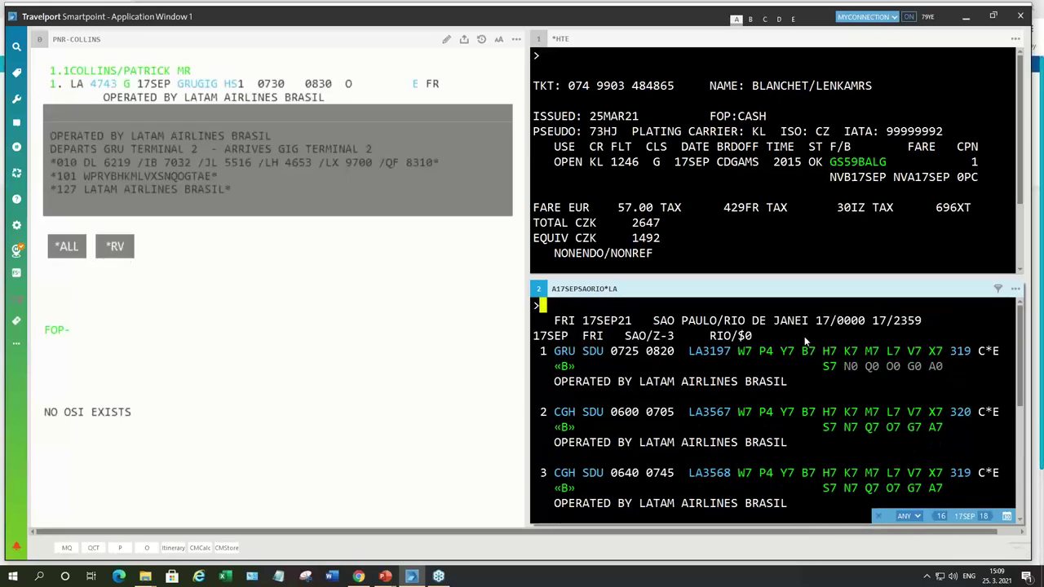
Step: Add the agency phone contact and store a BF3 fare quote of CZK 945
key("ctrl+v")
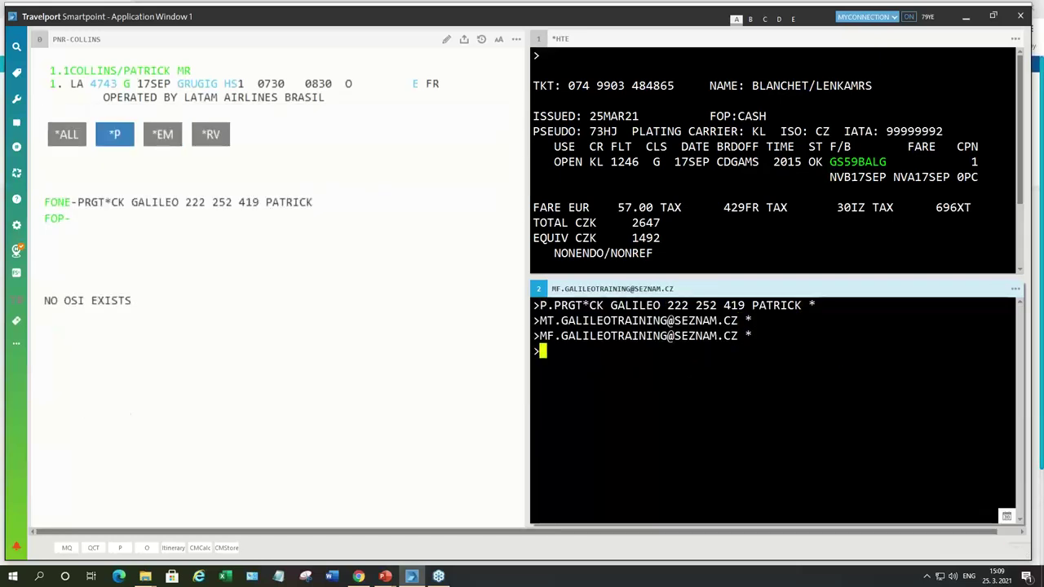
type("FQ")
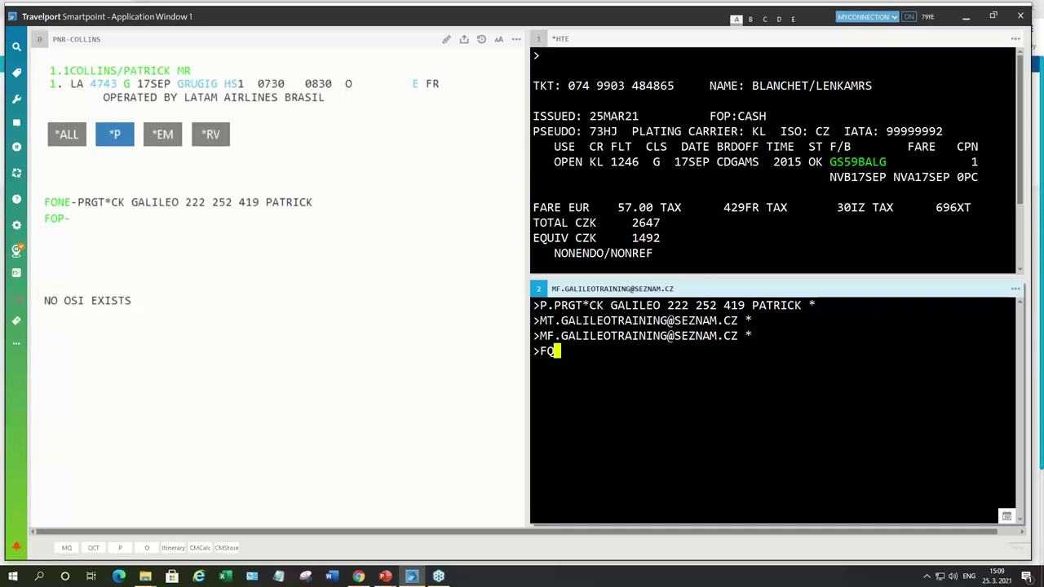
type("*:BF3")
key("Return")
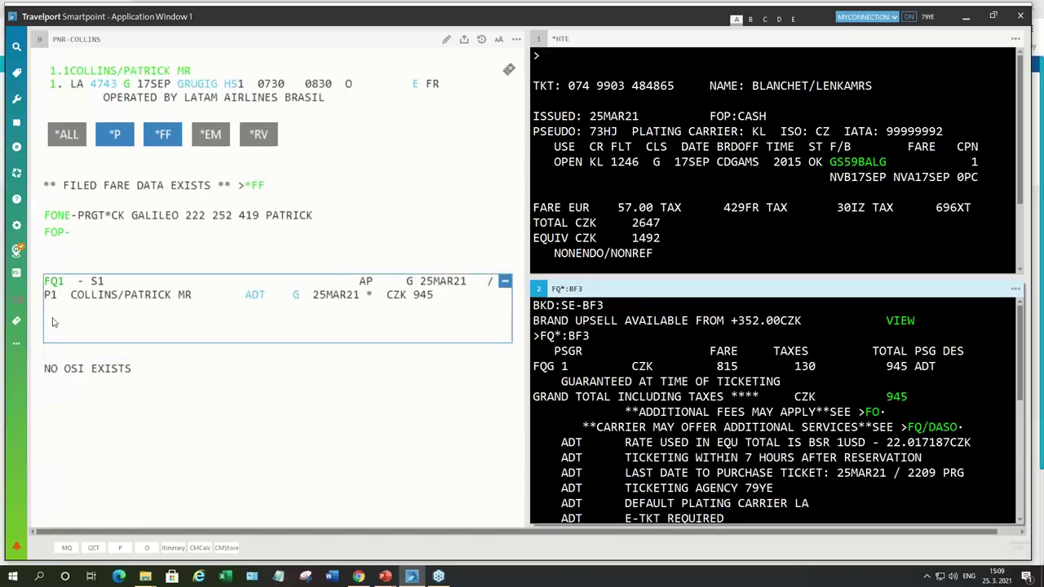
left_click(51, 281)
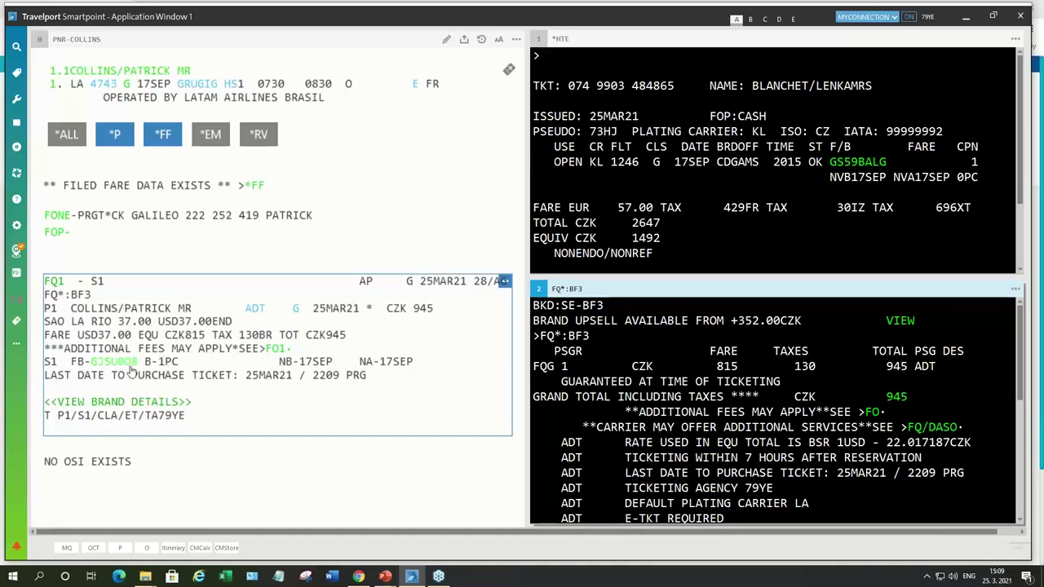
scroll(575, 393, "down", 6)
Step: Enter the T.T* ticketing arrangement
type("T.T*")
key("Return")
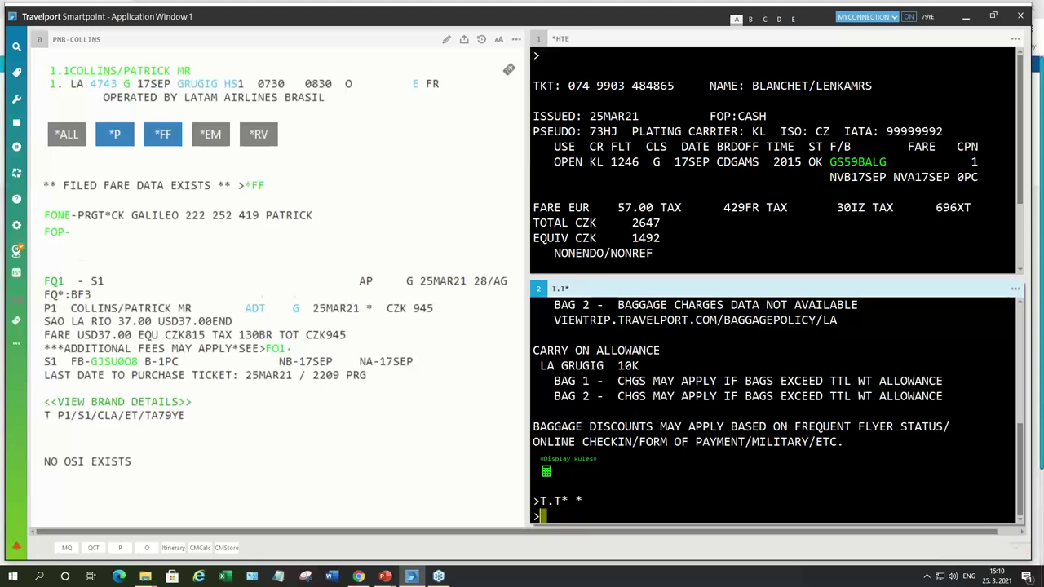
type("ER")
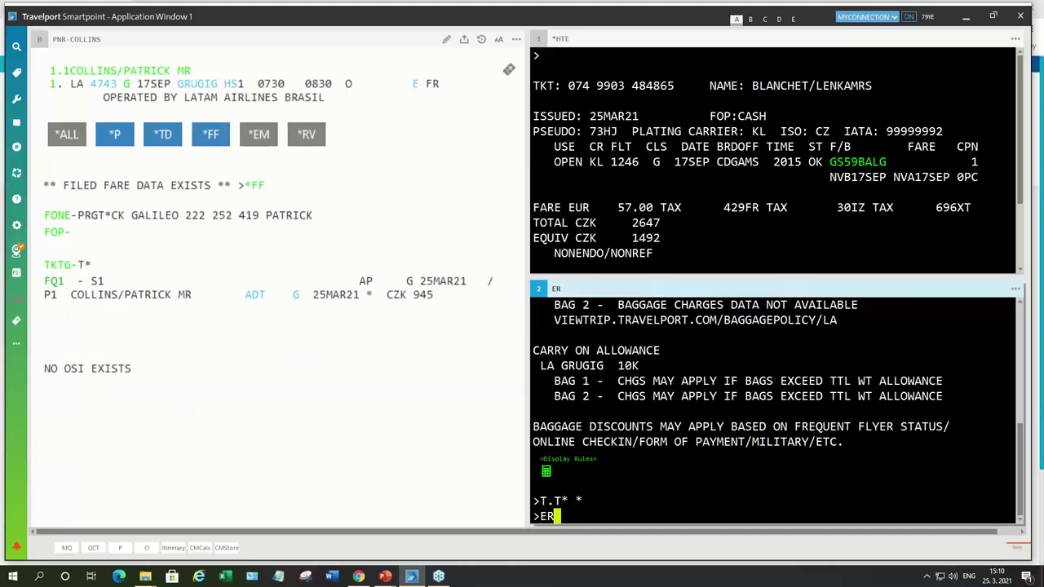
key("Return")
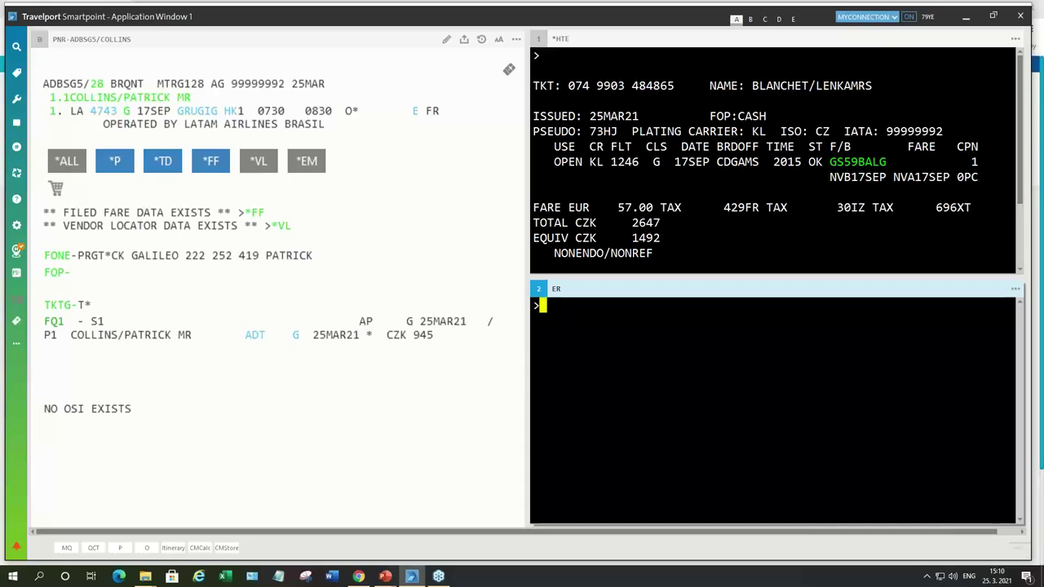
left_click_drag(43, 84, 81, 83)
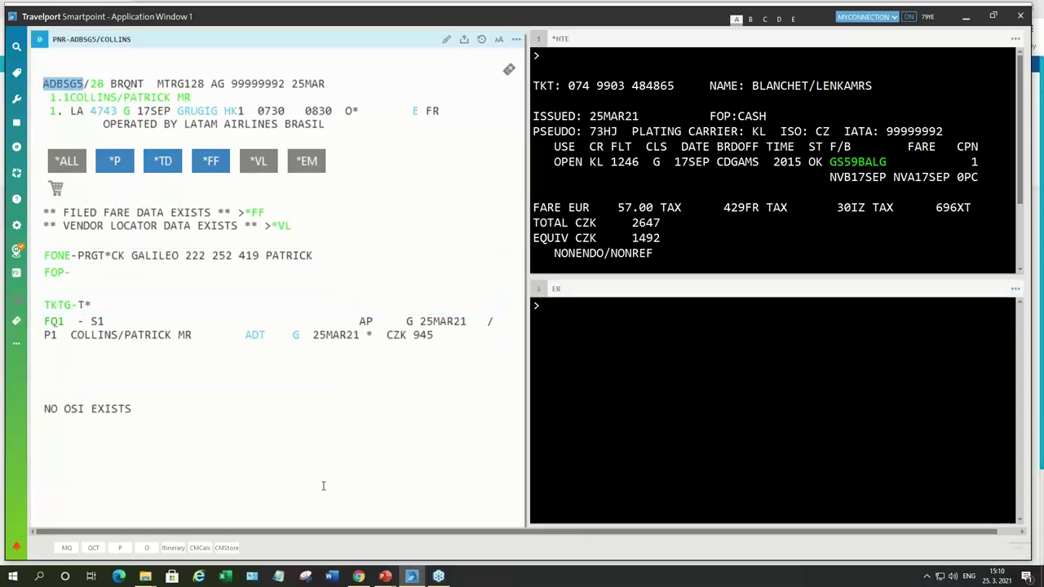
mouse_move(359, 579)
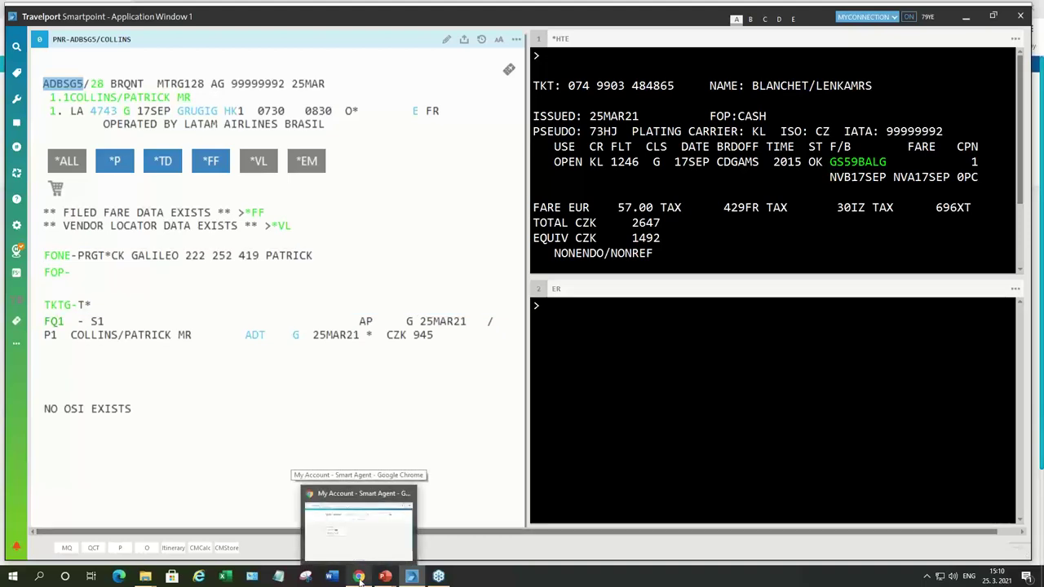
left_click(359, 577)
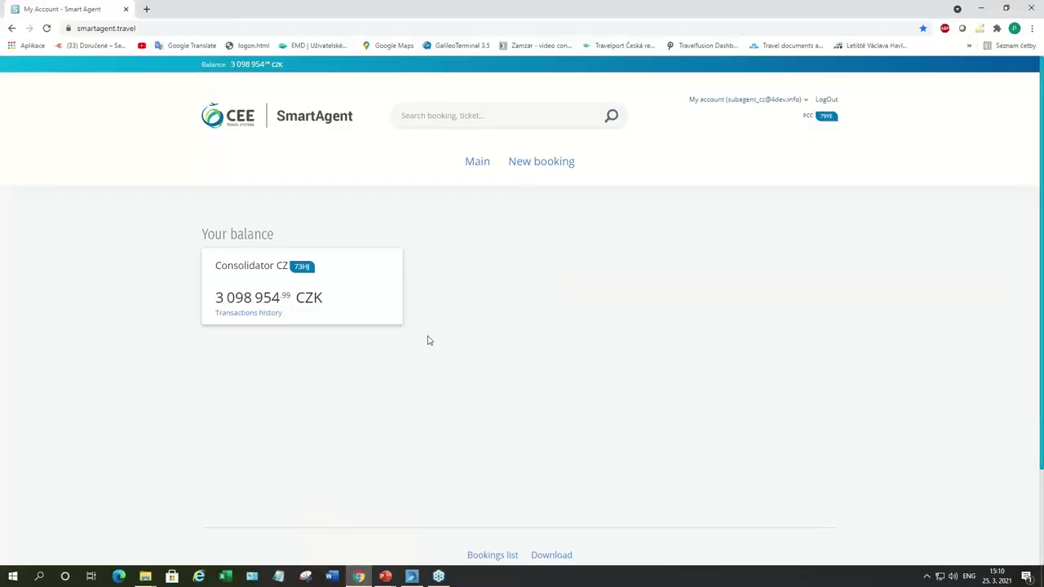
left_click(480, 115)
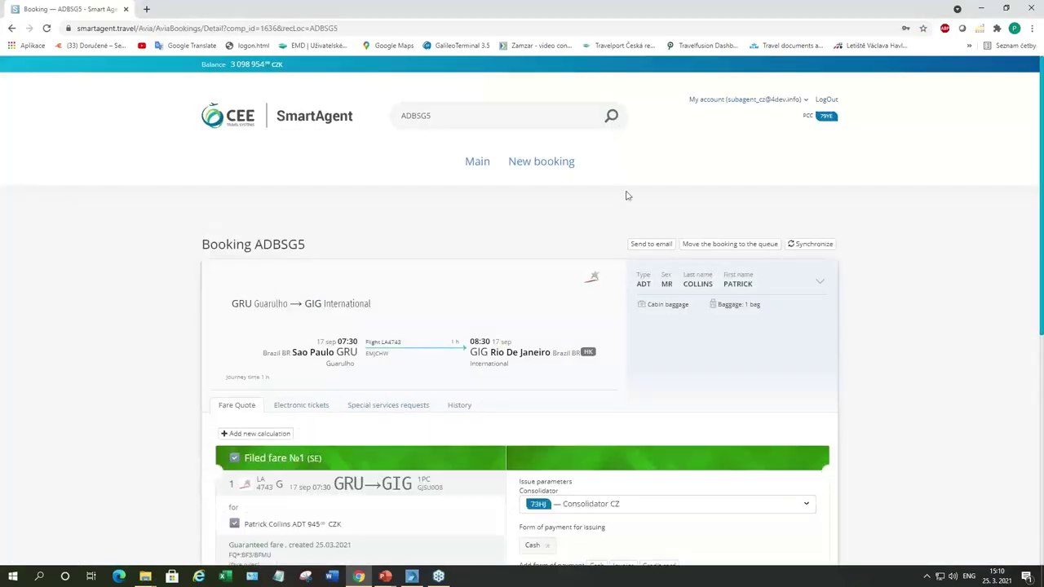
scroll(624, 197, "down", 3)
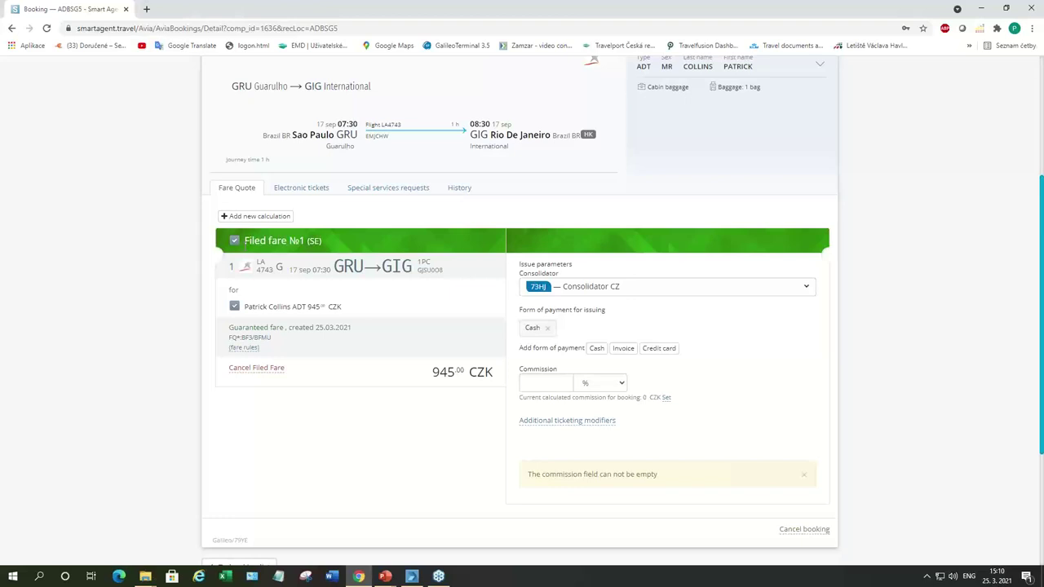
scroll(285, 242, "up", 1)
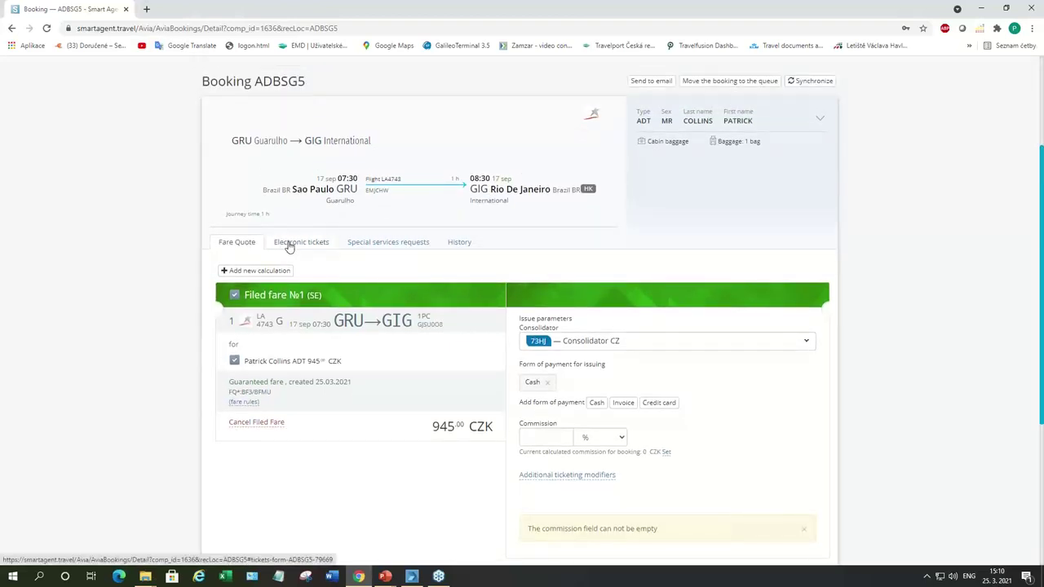
scroll(314, 265, "down", 1)
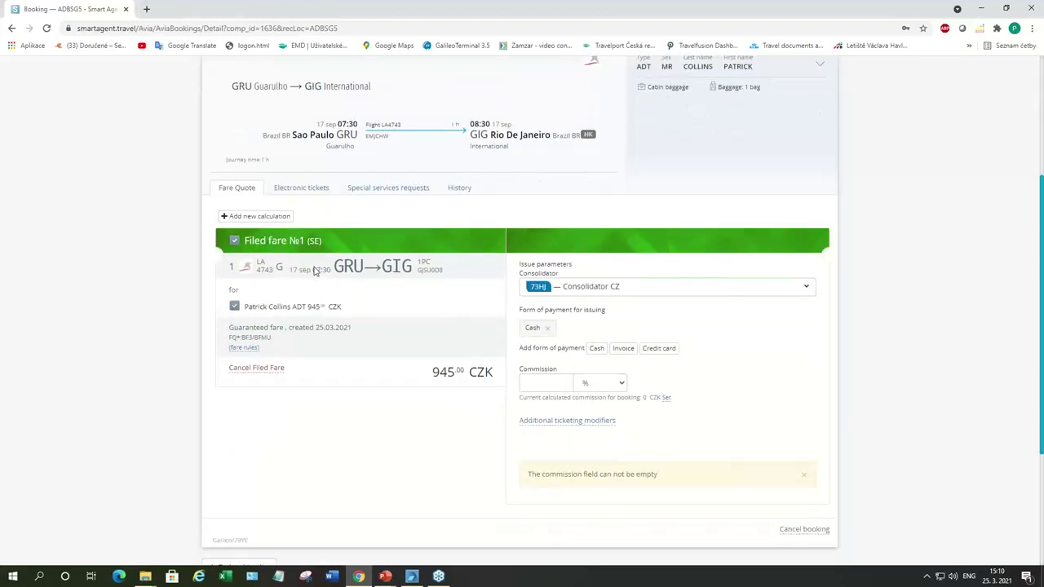
Step: Set zero commission and issue the ticket, charging 1 245 CZK to the Consolidator CZ balance
left_click(666, 398)
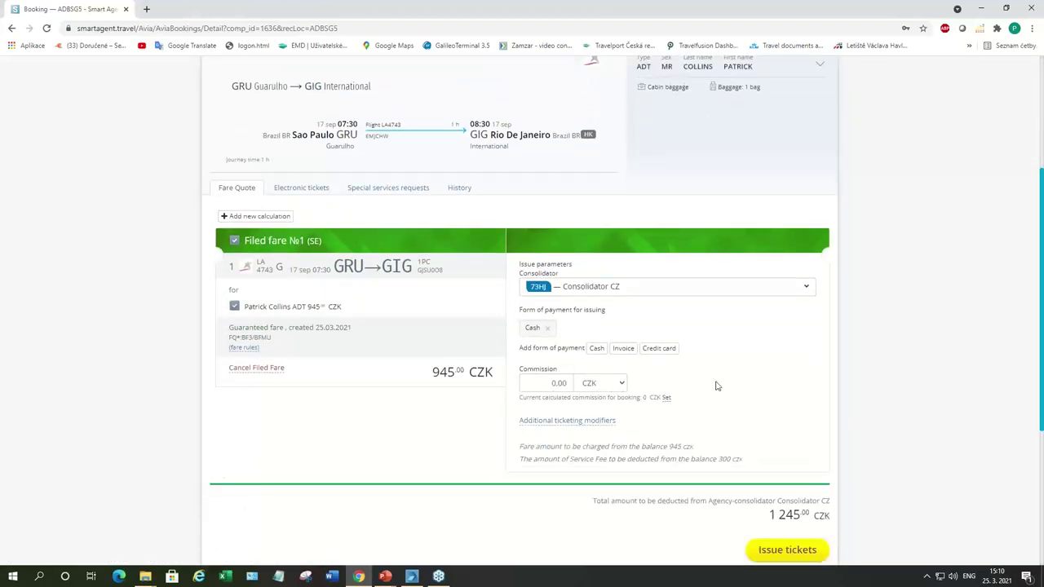
scroll(721, 385, "down", 2)
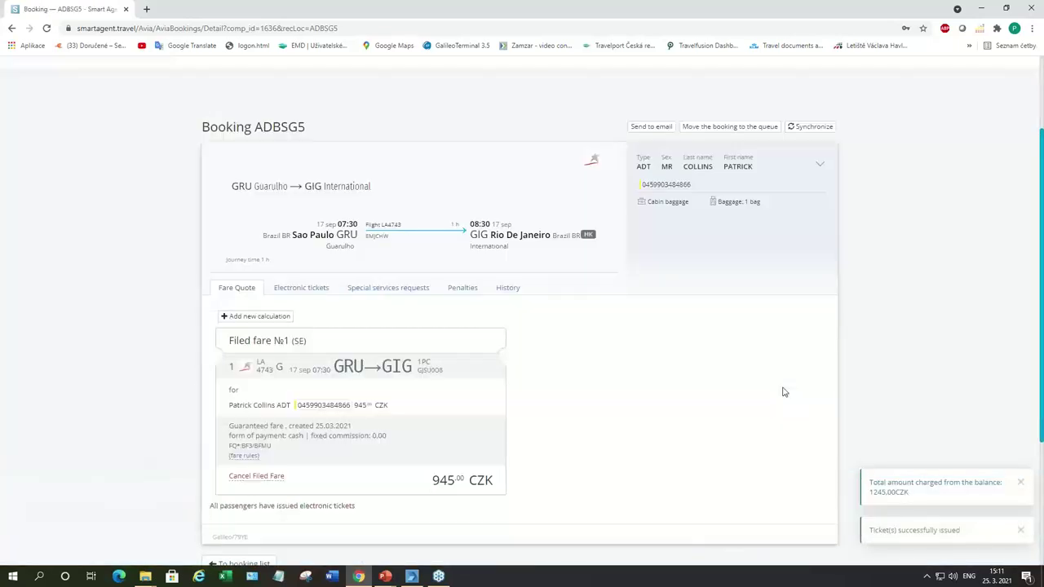
scroll(783, 392, "up", 1)
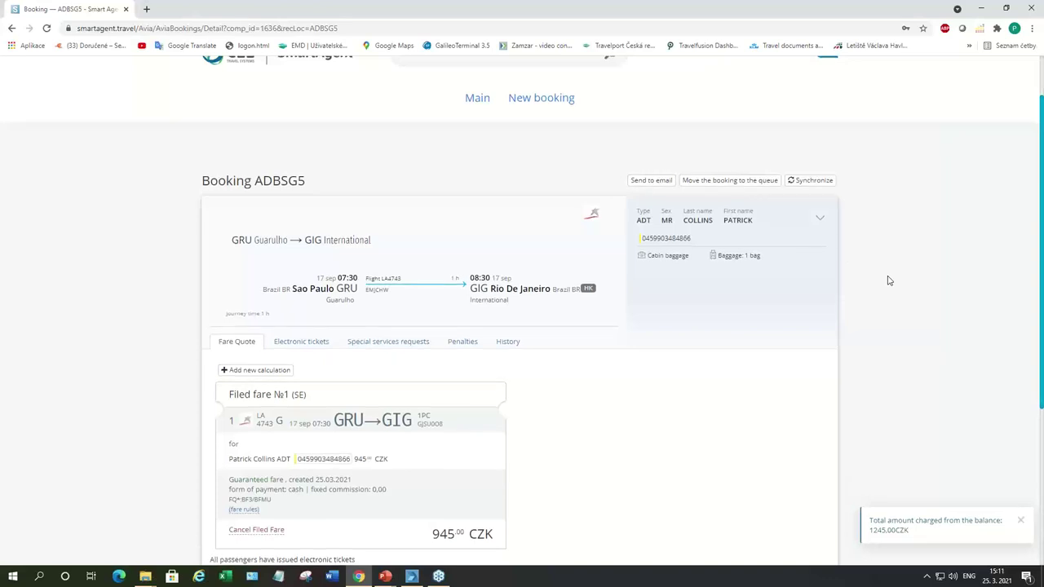
scroll(889, 281, "down", 3)
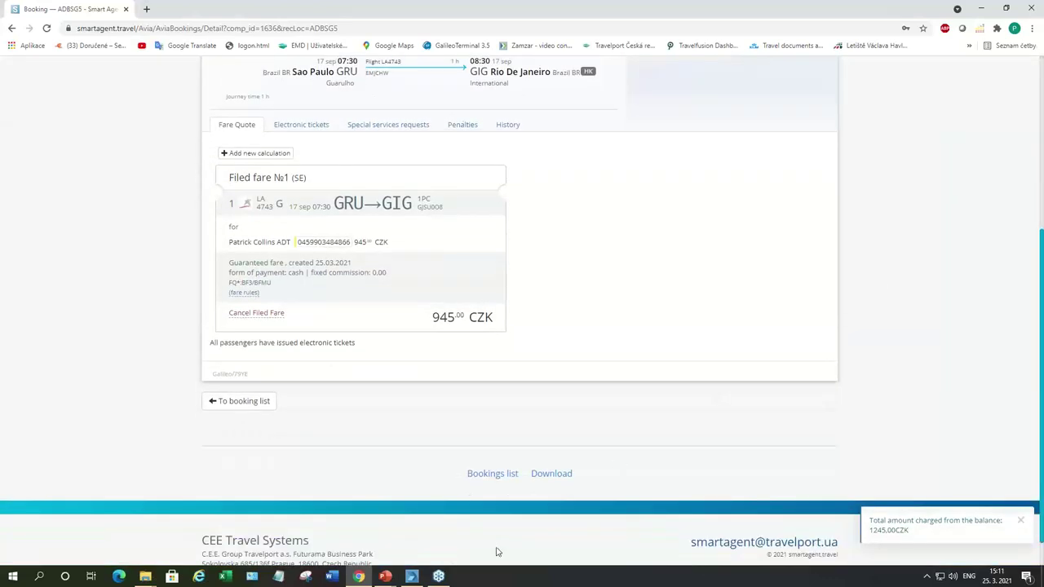
mouse_move(411, 576)
left_click(412, 526)
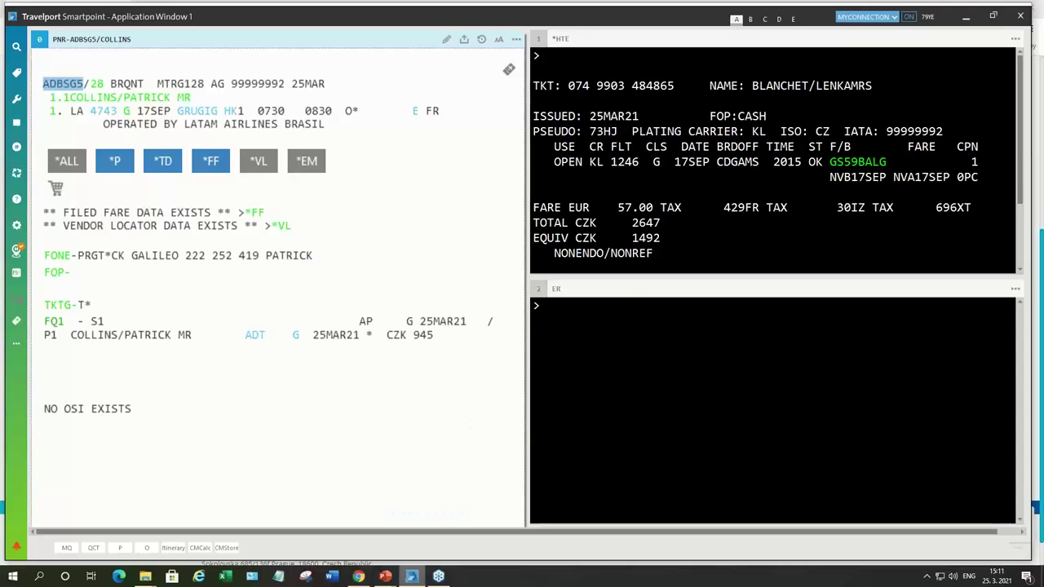
left_click(558, 329)
type("IR")
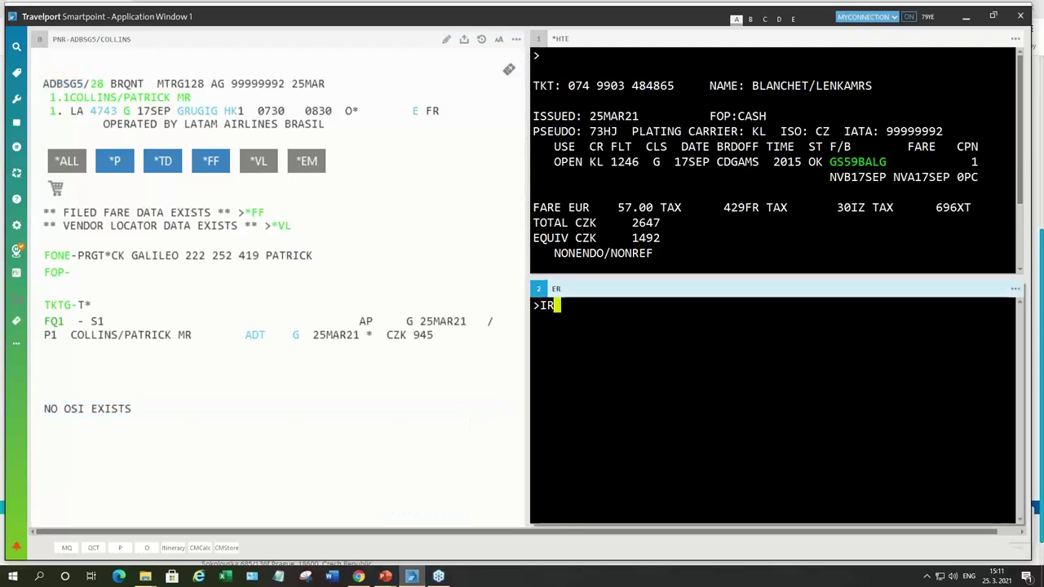
key("Return")
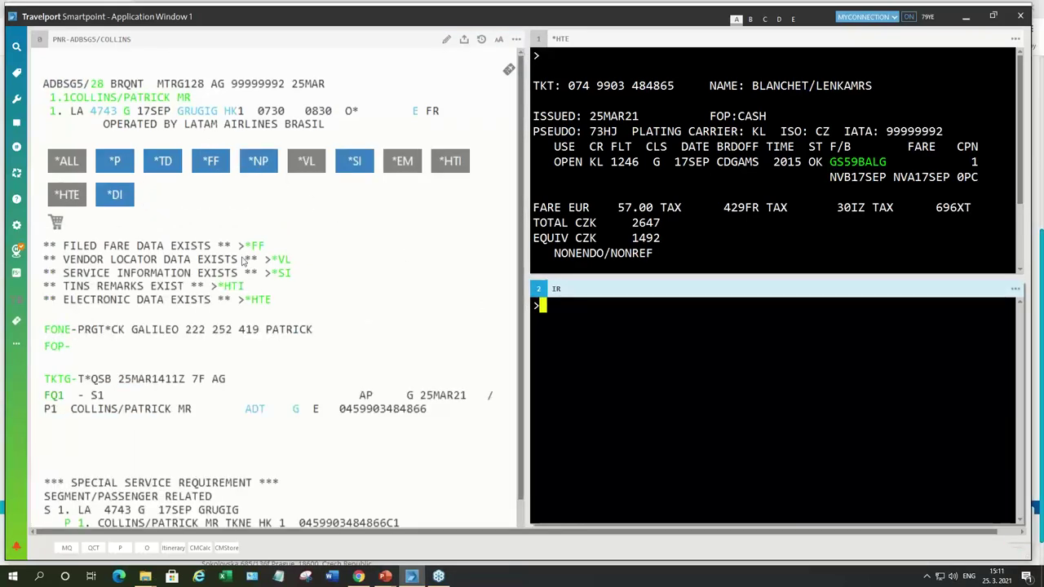
type("*HTE")
key("Return")
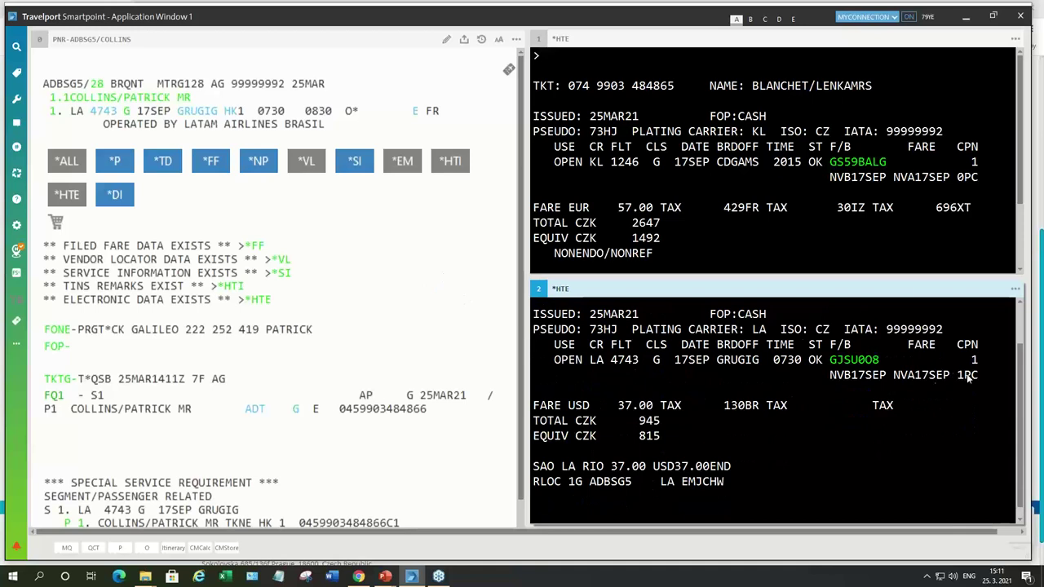
scroll(668, 398, "up", 1)
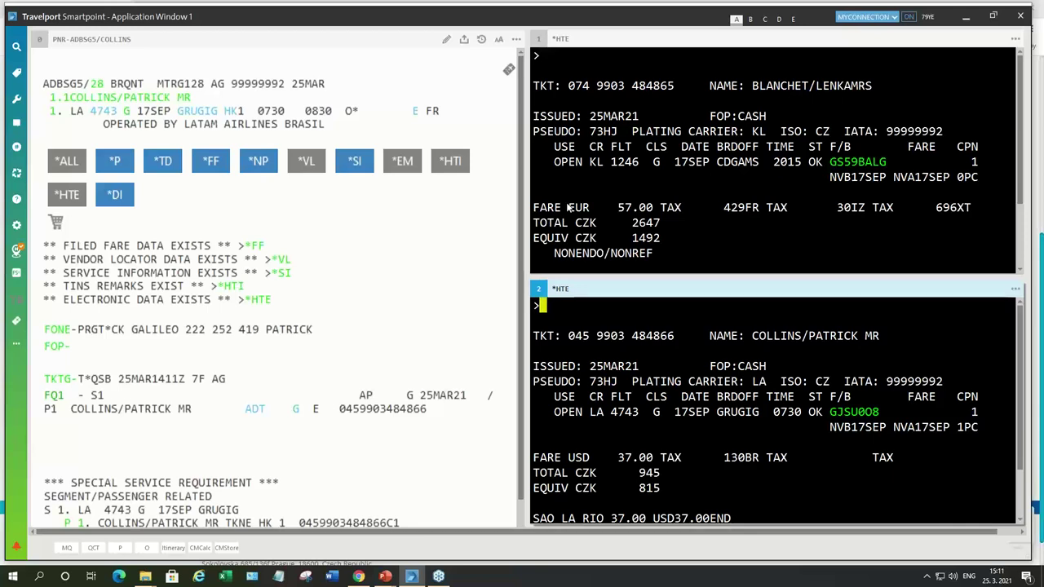
Step: Clear both terminal windows and show the e-ticket record with *HTE in the other window
key("ctrl+w")
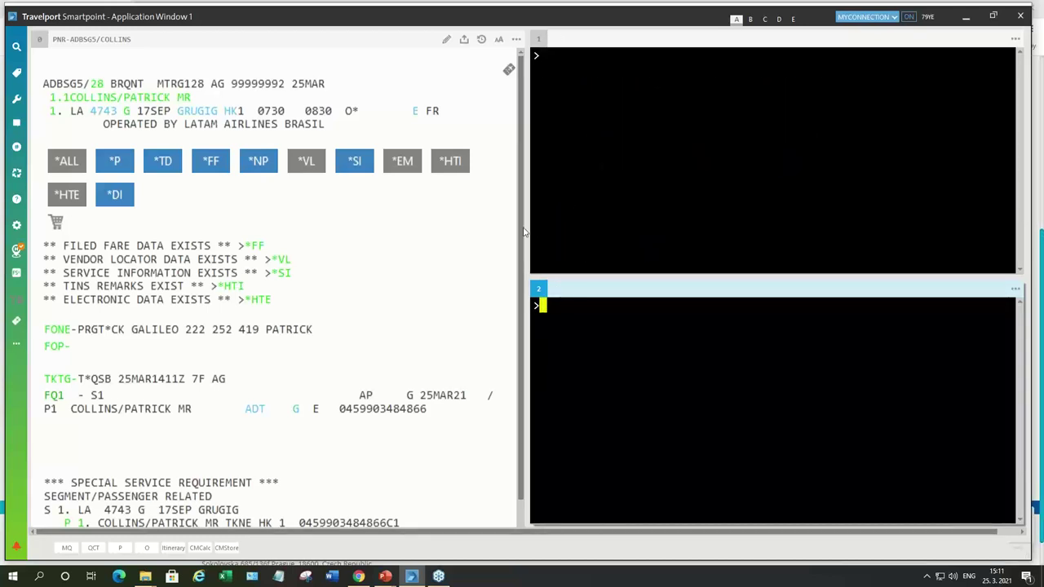
left_click(561, 62)
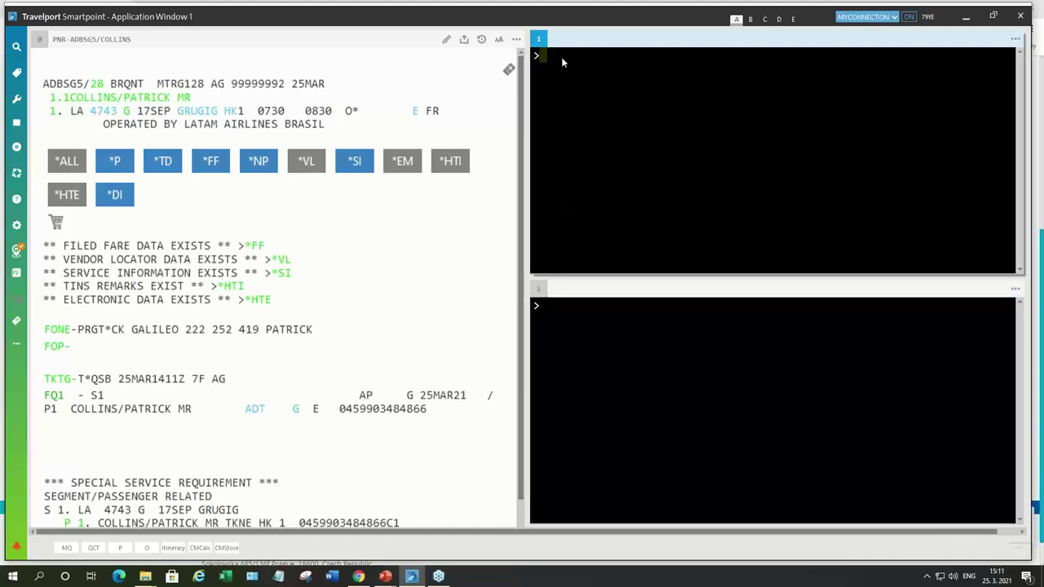
type("*HTE")
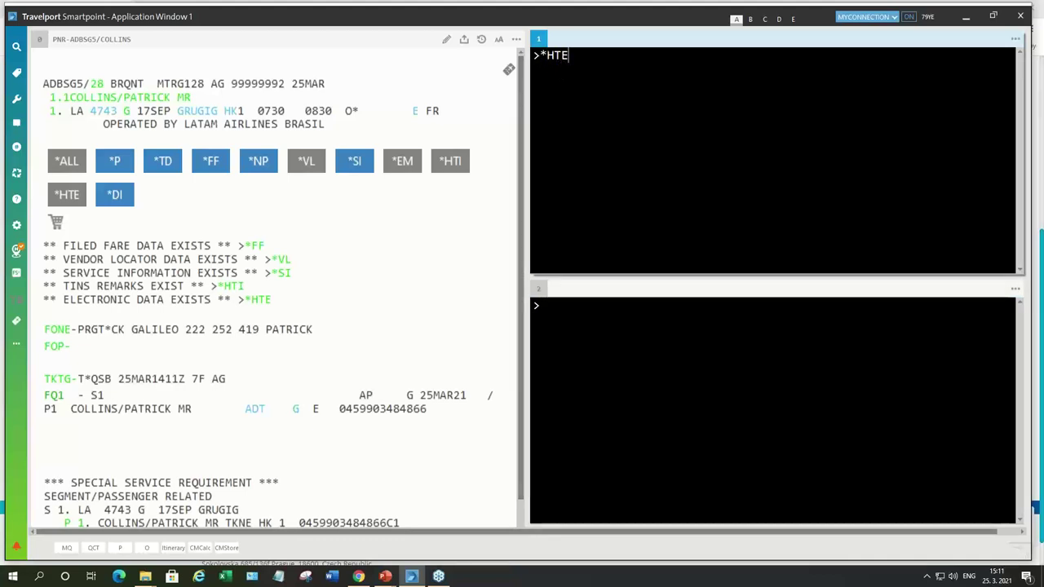
key("Return")
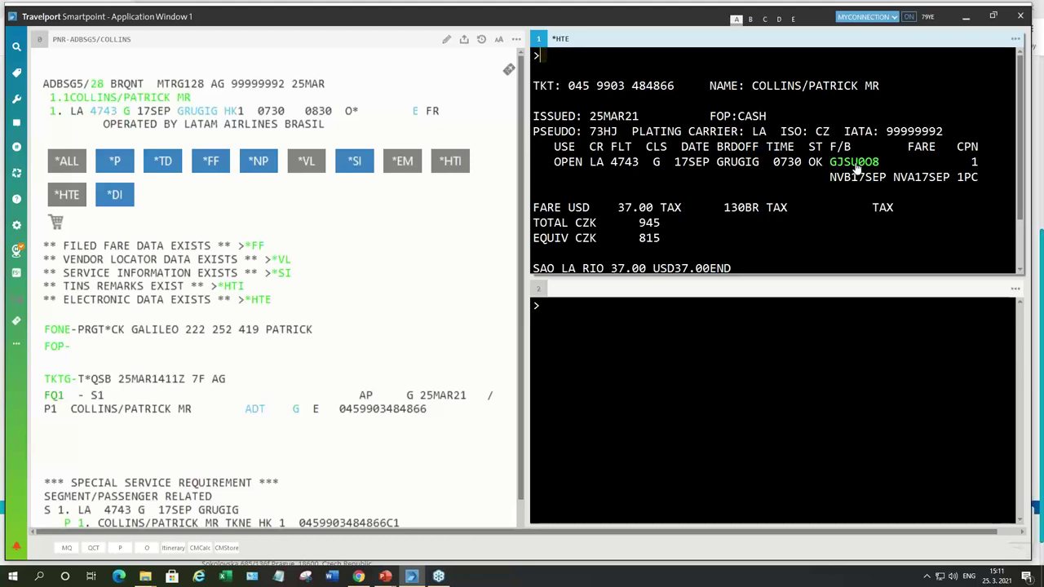
Step: Search fare basis GJSU0O8 and show the 37.00 USD fare's penalty rules: changes permitted for USD 135.00
left_click(857, 167)
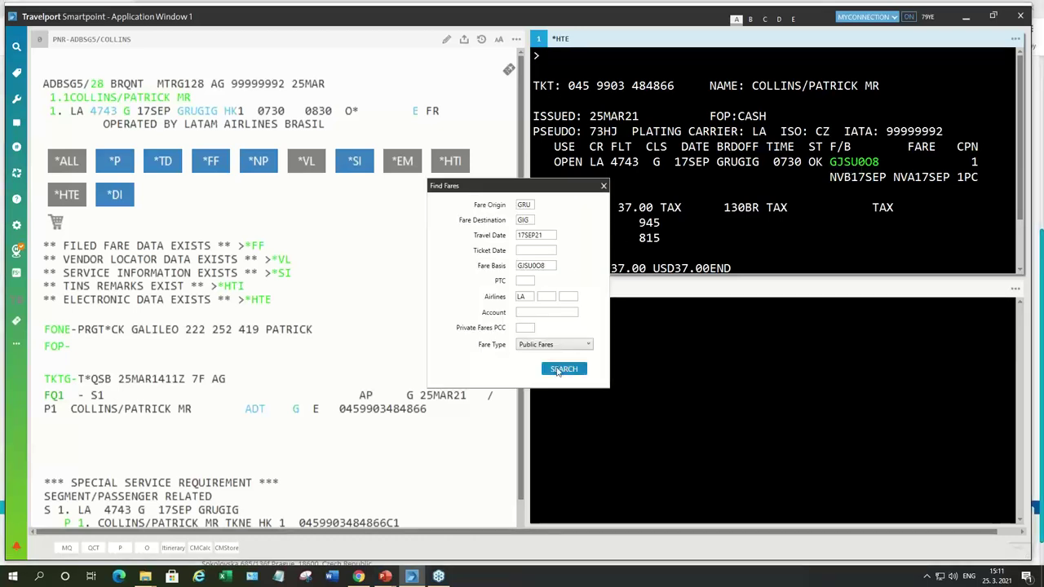
left_click(557, 370)
left_click(553, 328)
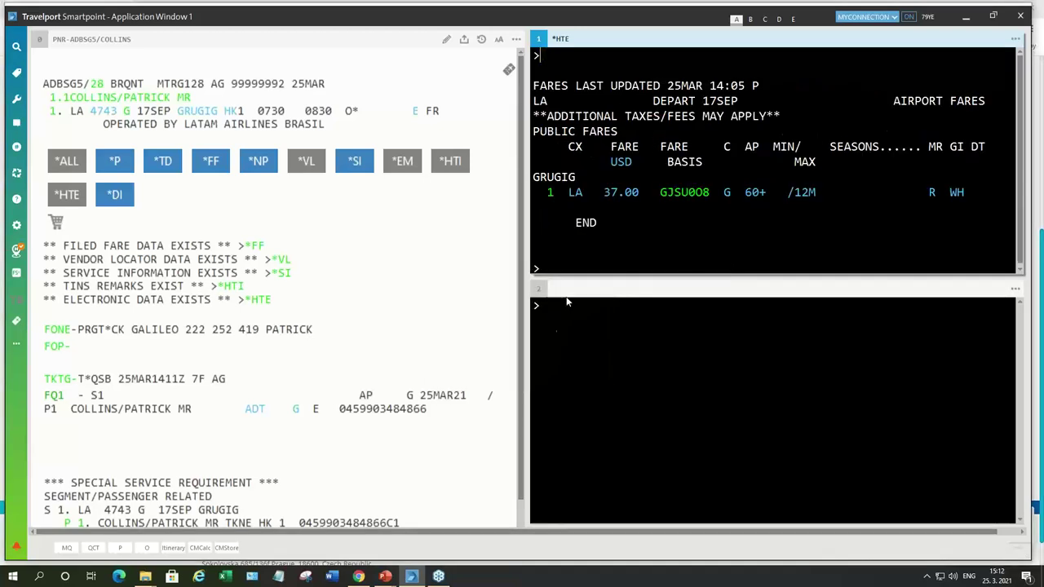
left_click(616, 194)
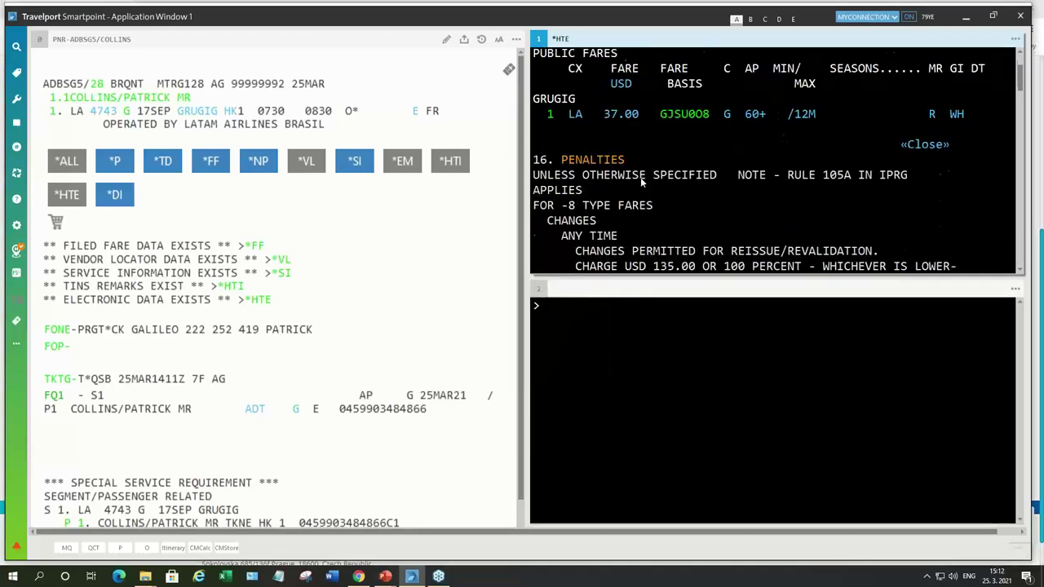
scroll(620, 204, "down", 1)
left_click_drag(574, 228, 897, 223)
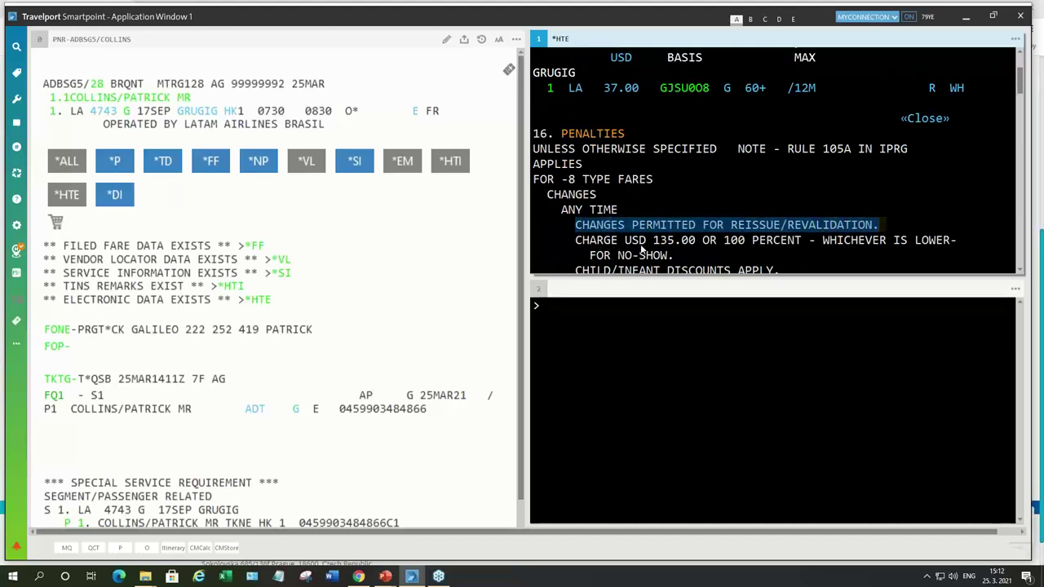
left_click(570, 312)
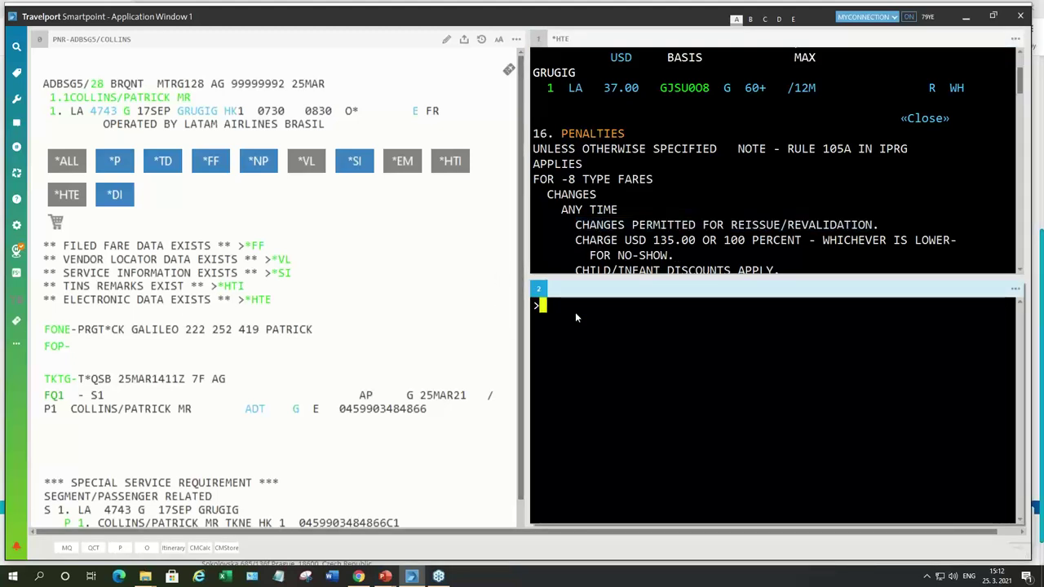
Step: Retrieve the booking with IR and try rebooking segment 1 to 23SEP, then 22SEP, both unavailable
type("IR")
key("Return")
type("@1/")
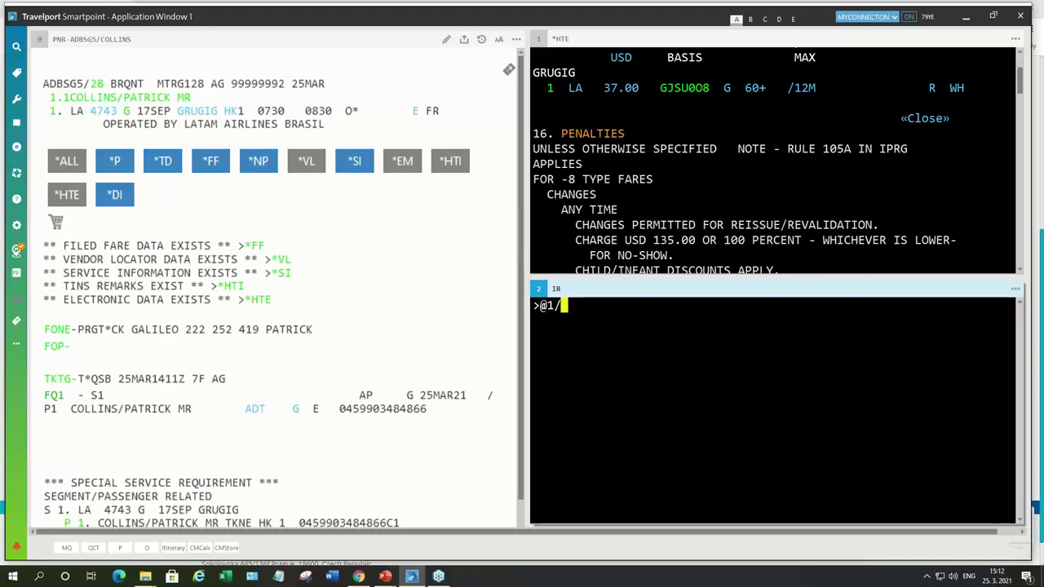
type("23")
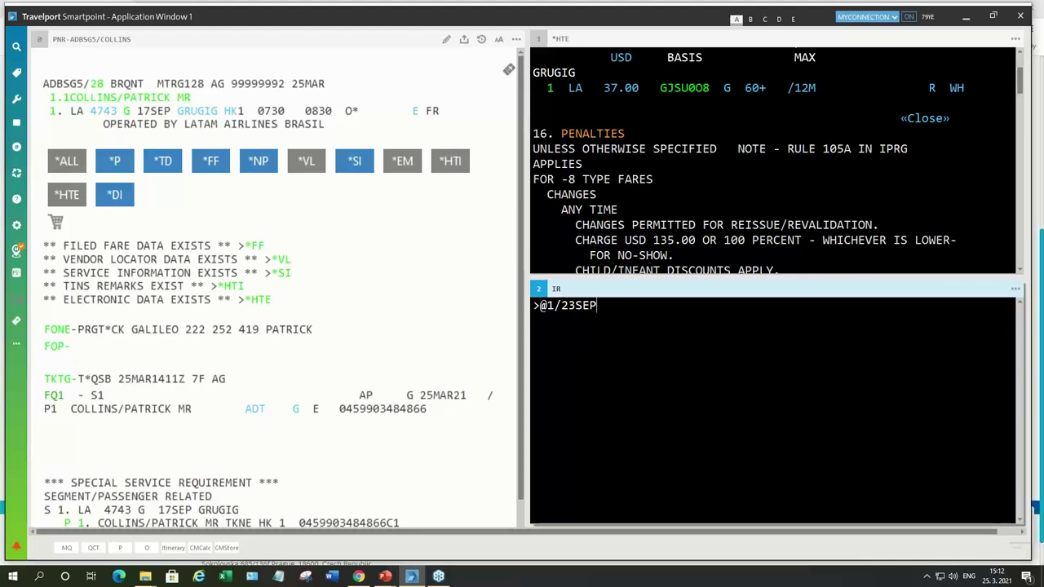
type("SEP")
key("Return")
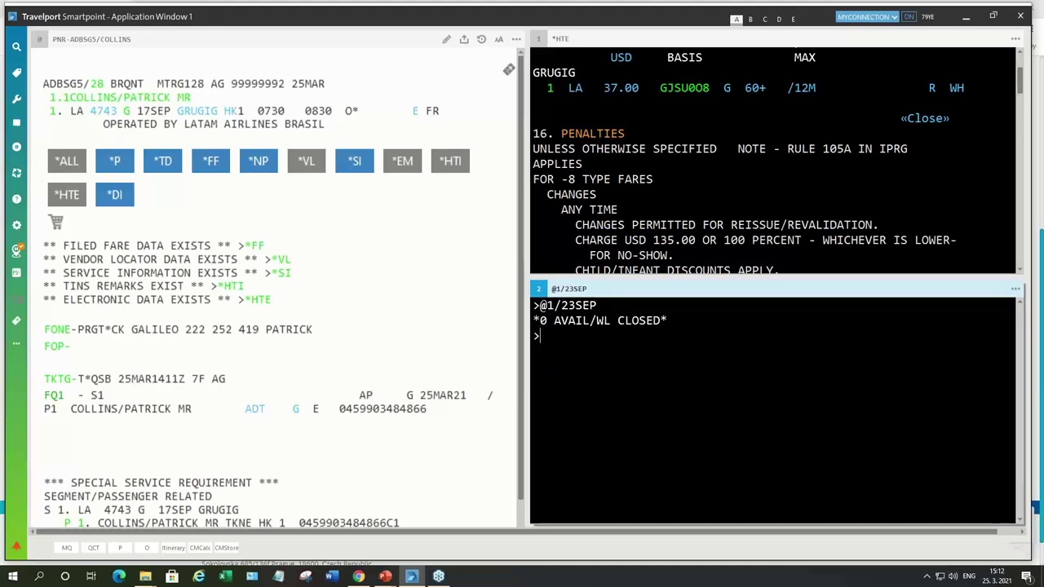
key("Up")
type("2")
key("Delete")
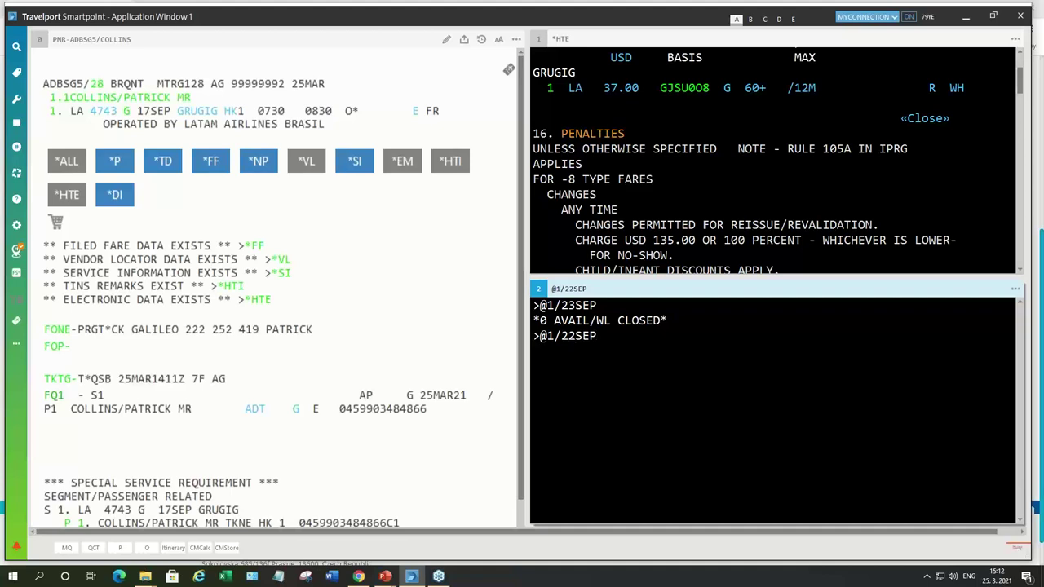
key("Return")
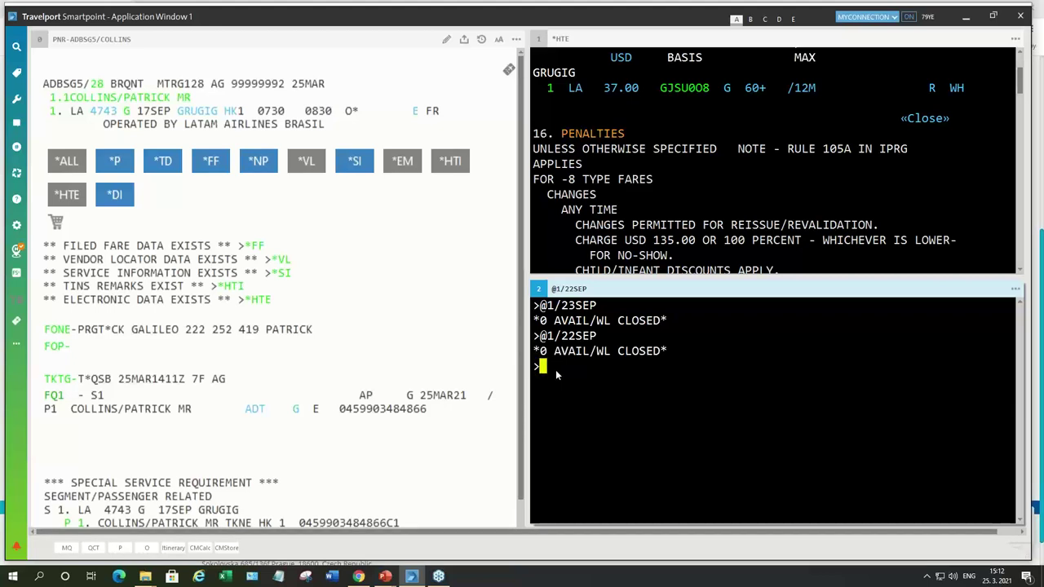
Step: Rebook segment 1, LA 4743 GRU–GIG, onto 20SEP with @1/20SEP
key("Up")
key("Left")
key("Left")
key("Left")
key("Left")
type("0")
key("Delete")
left_click(598, 367)
key("Return")
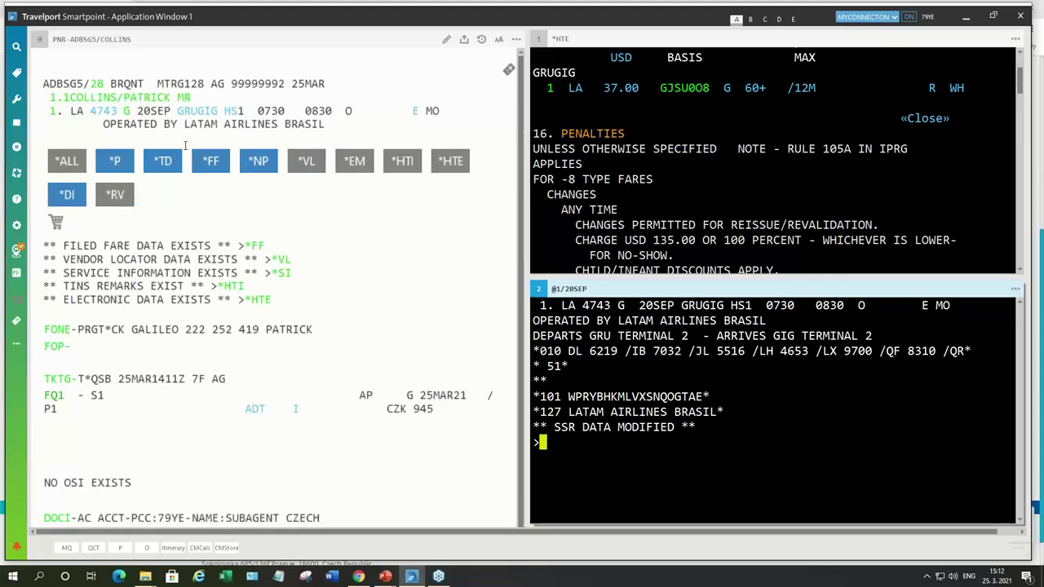
type("ER")
key("Return")
type("ER")
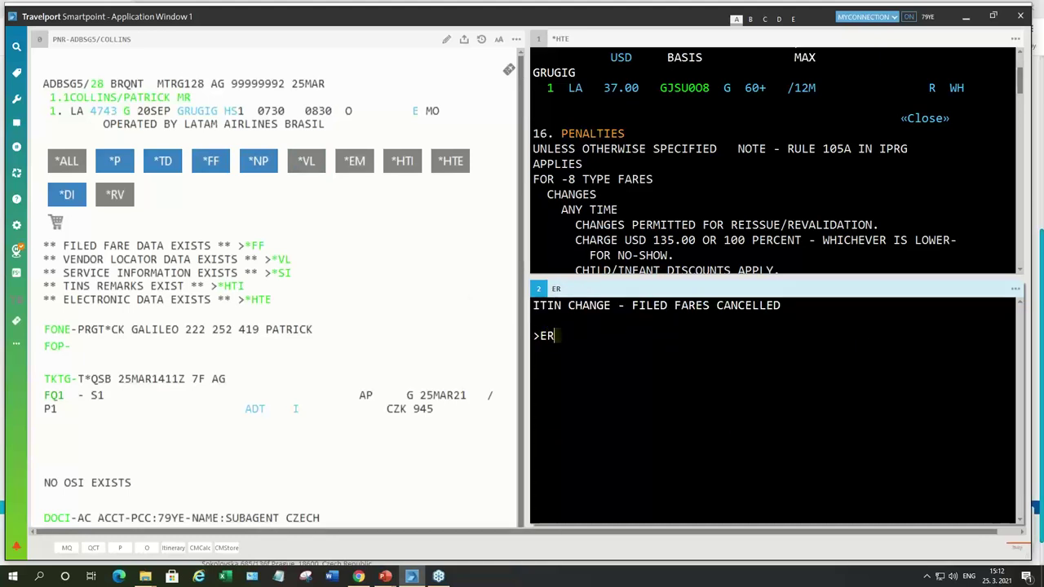
key("Return")
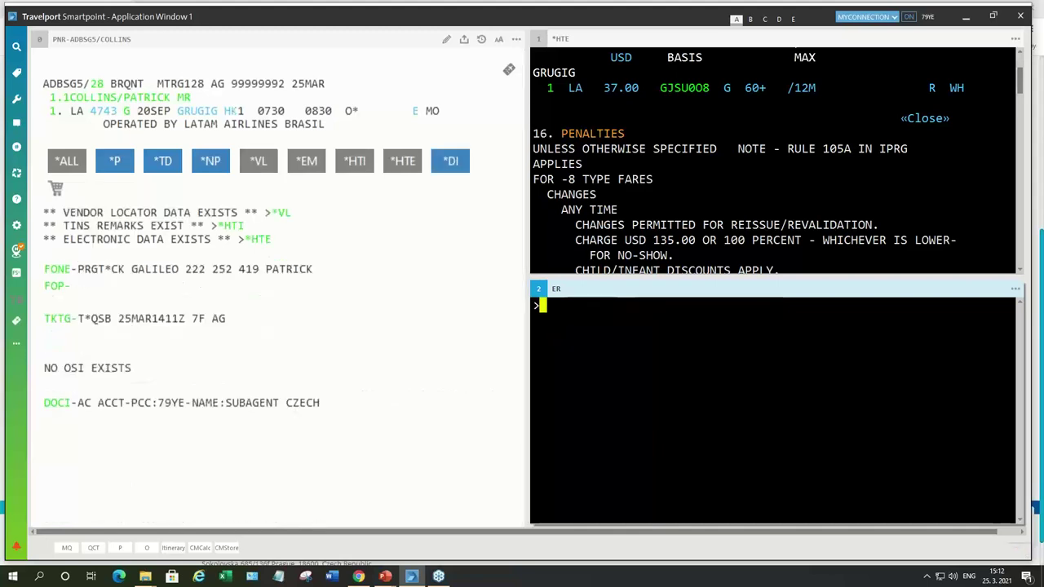
type("IR")
key("Return")
Step: Display the booking's electronic ticket, showing the 17SEP coupon still open
type("*HTE")
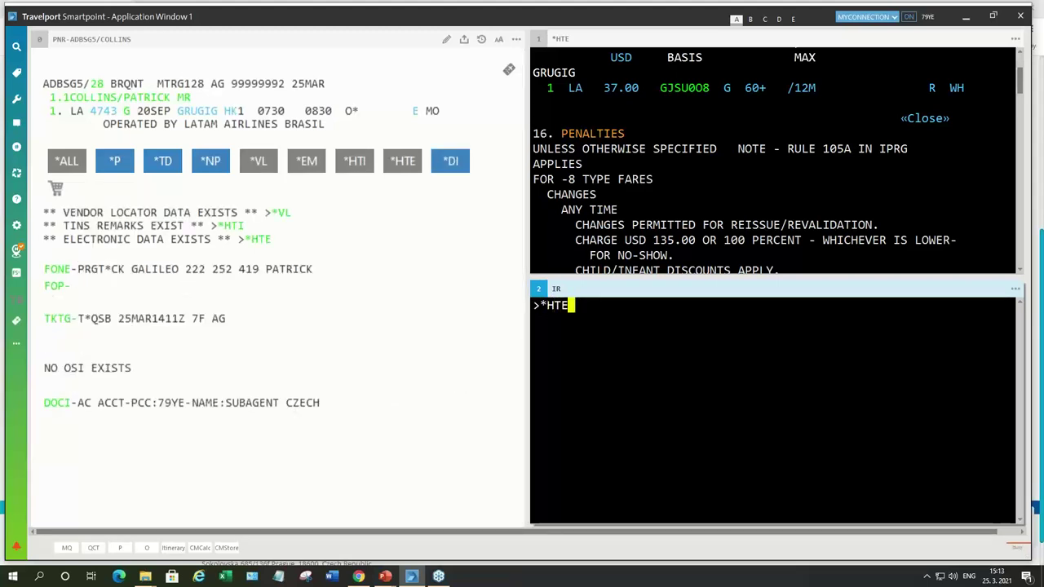
key("Return")
scroll(685, 373, "down", 2)
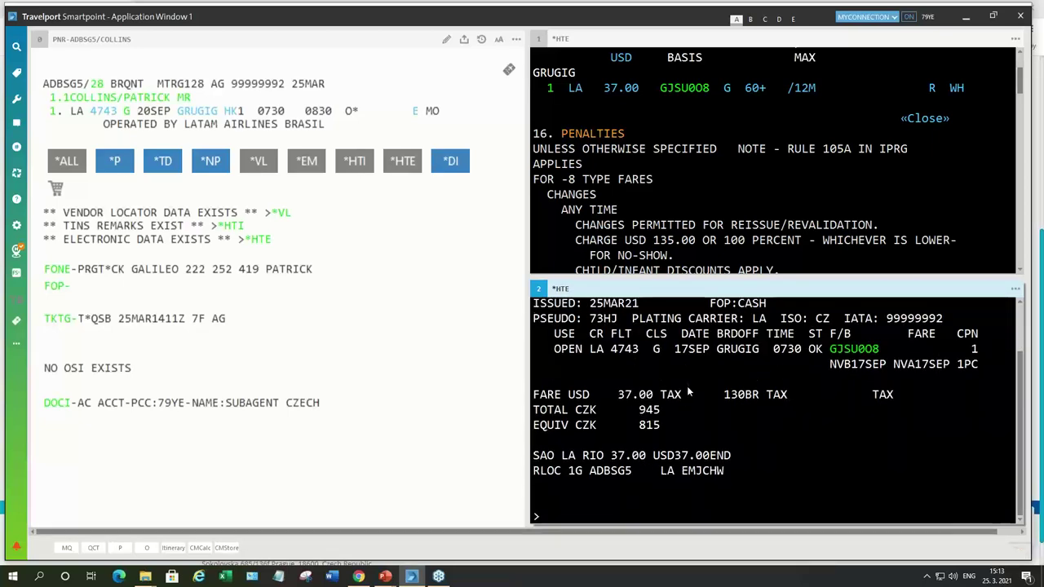
scroll(687, 392, "up", 3)
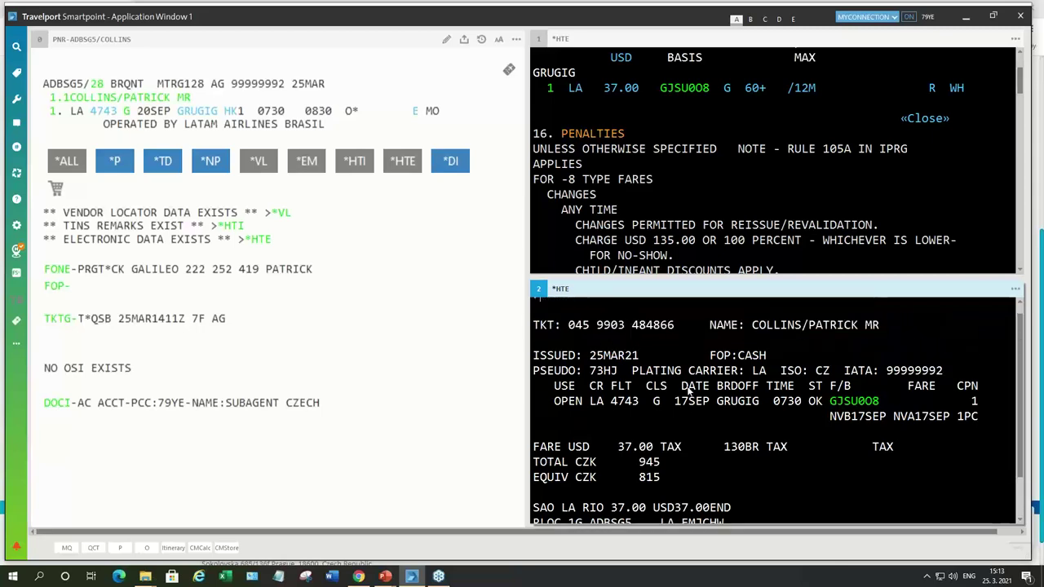
left_click(363, 579)
scroll(601, 380, "up", 4)
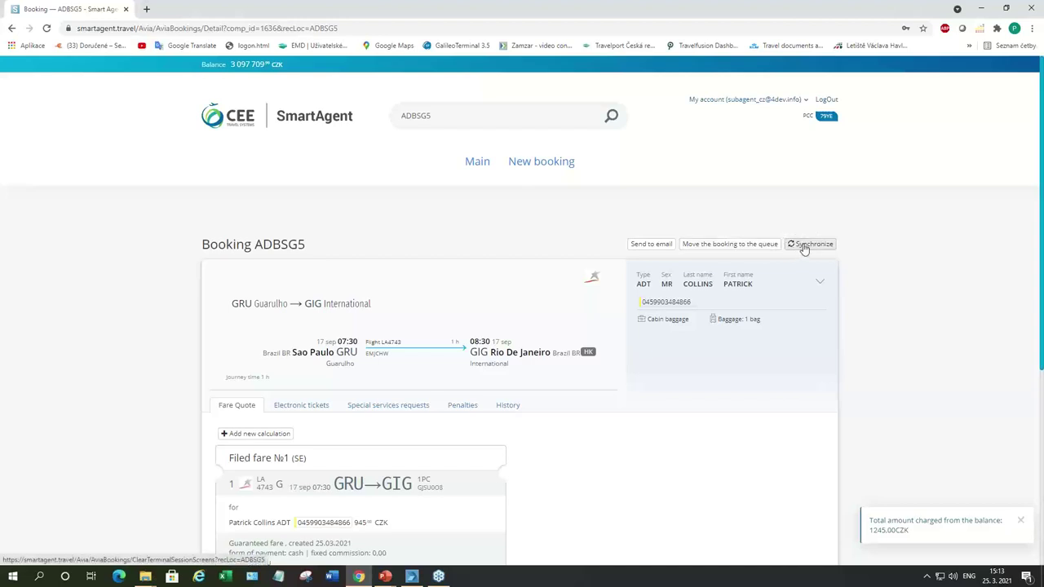
left_click(804, 244)
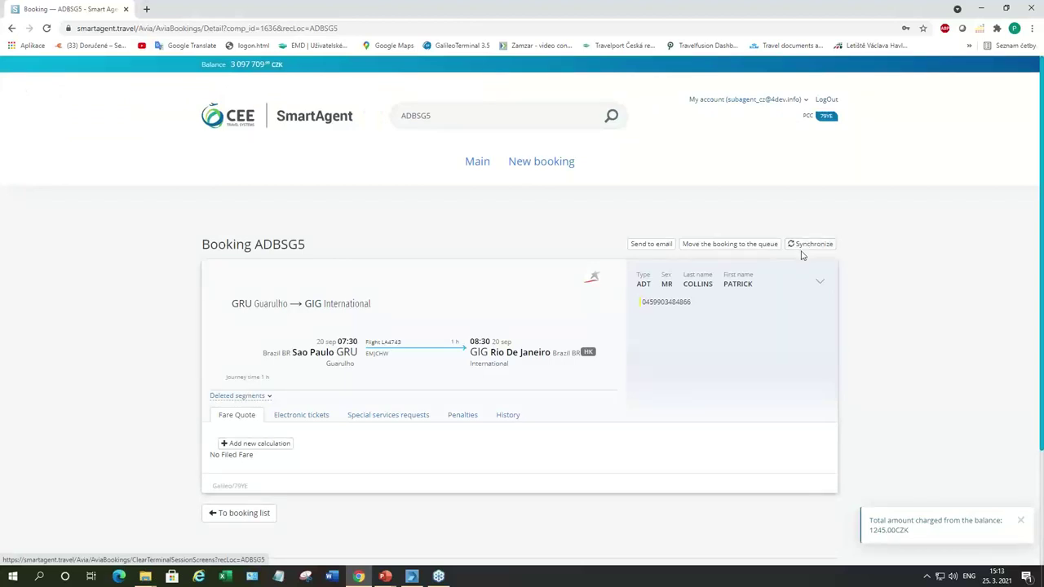
scroll(800, 252, "down", 2)
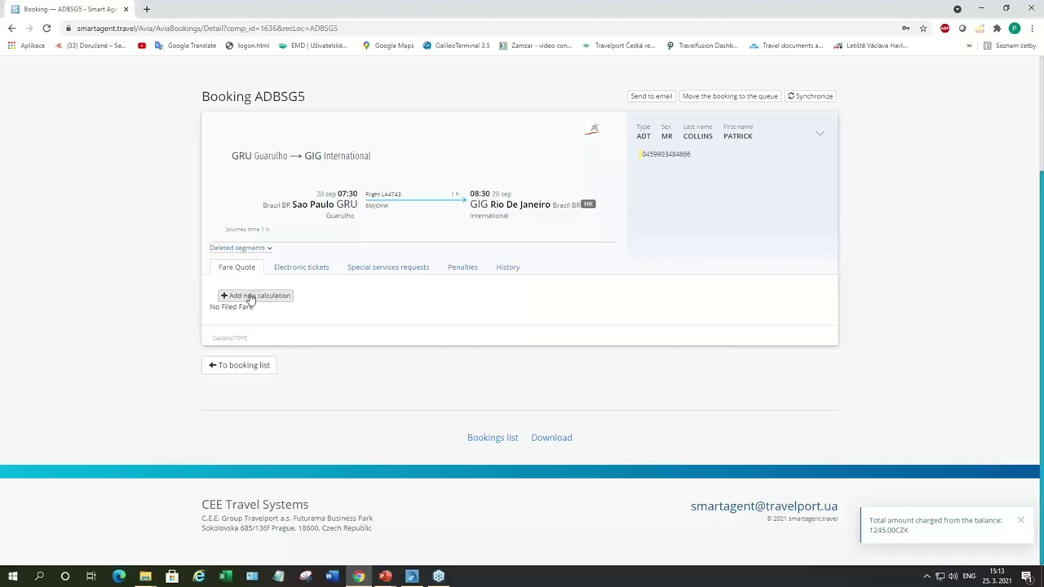
Step: Add a new fare calculation with modifier *:bf3, filing a 945 CZK fare for LA 4743
left_click(250, 296)
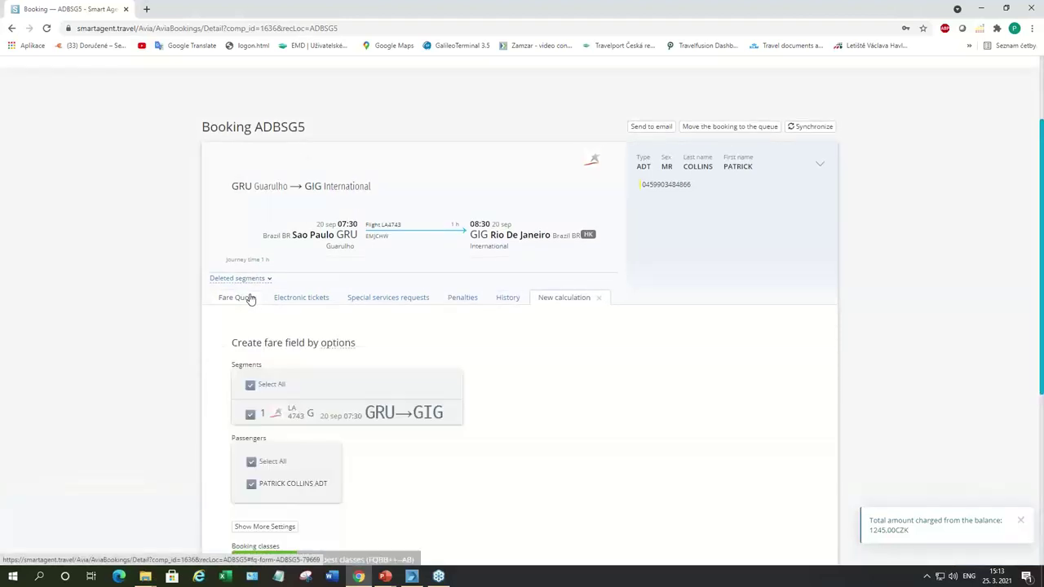
scroll(250, 299, "down", 3)
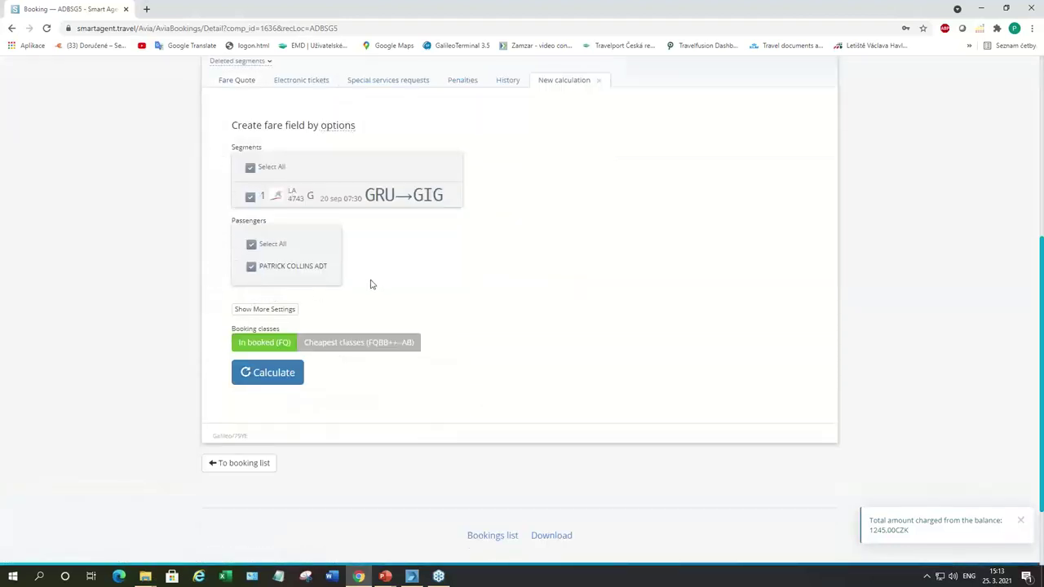
left_click(279, 311)
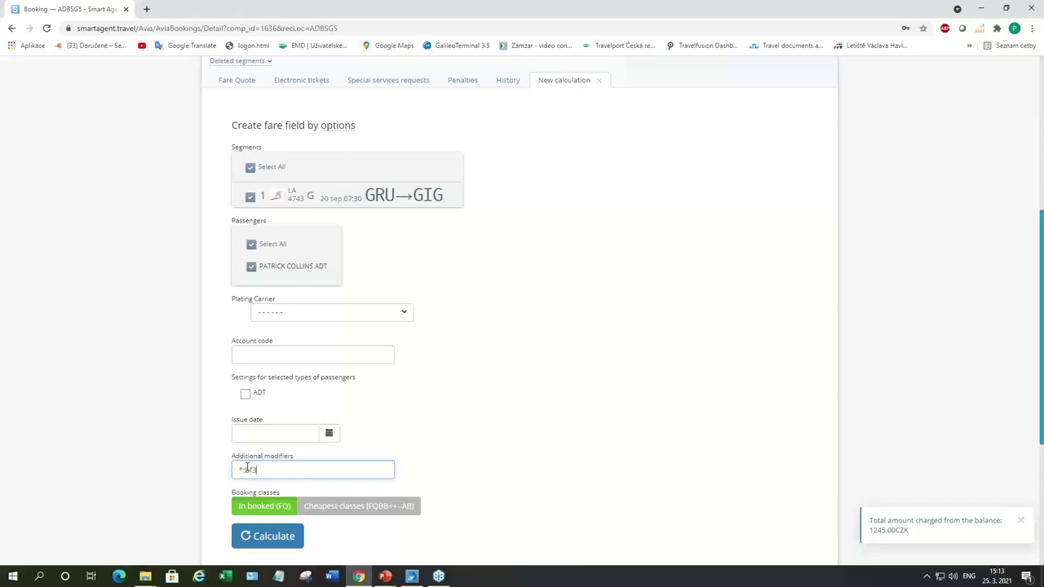
scroll(407, 448, "down", 2)
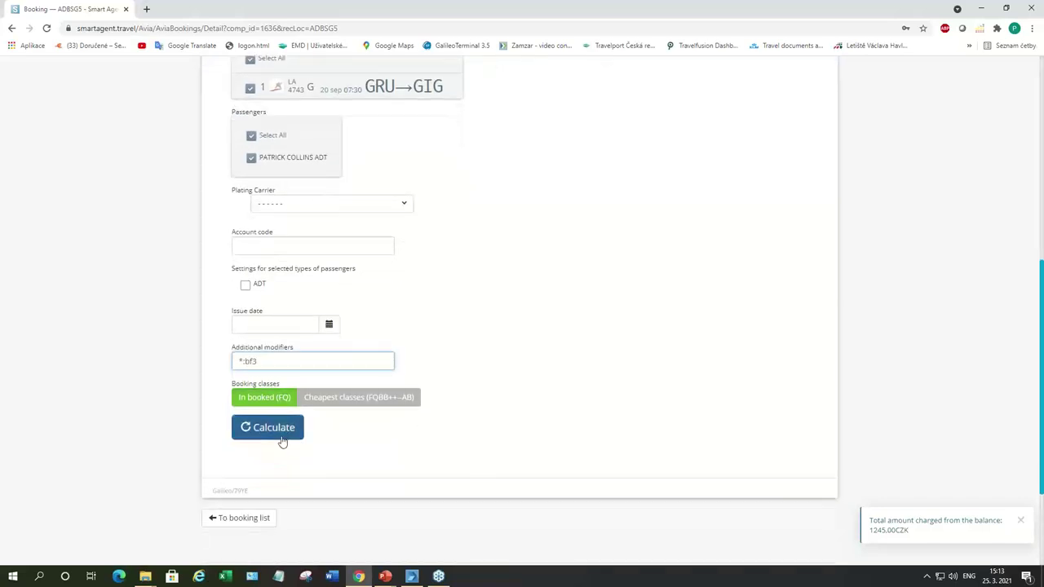
left_click(255, 437)
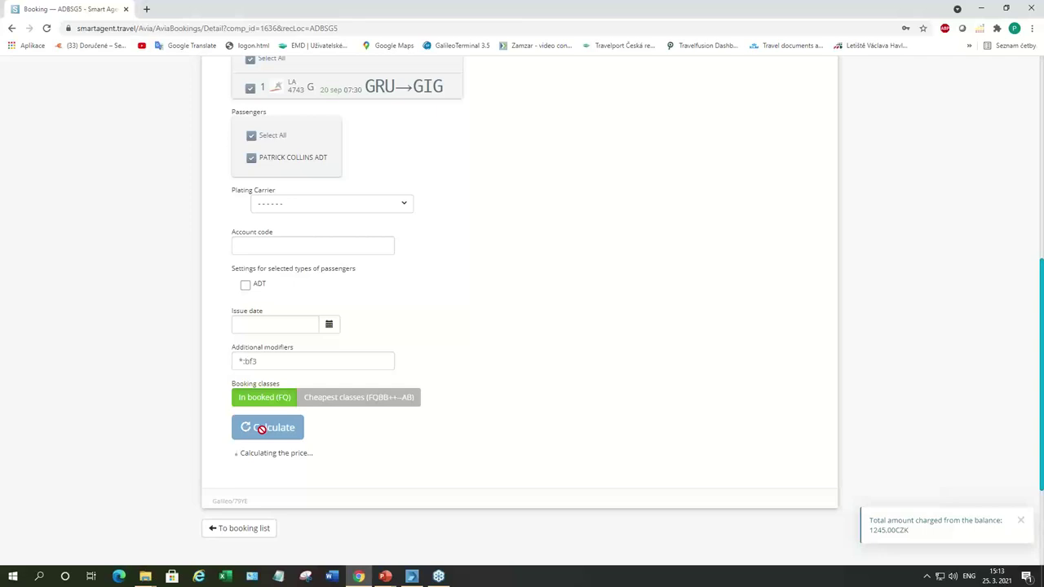
scroll(392, 339, "down", 5)
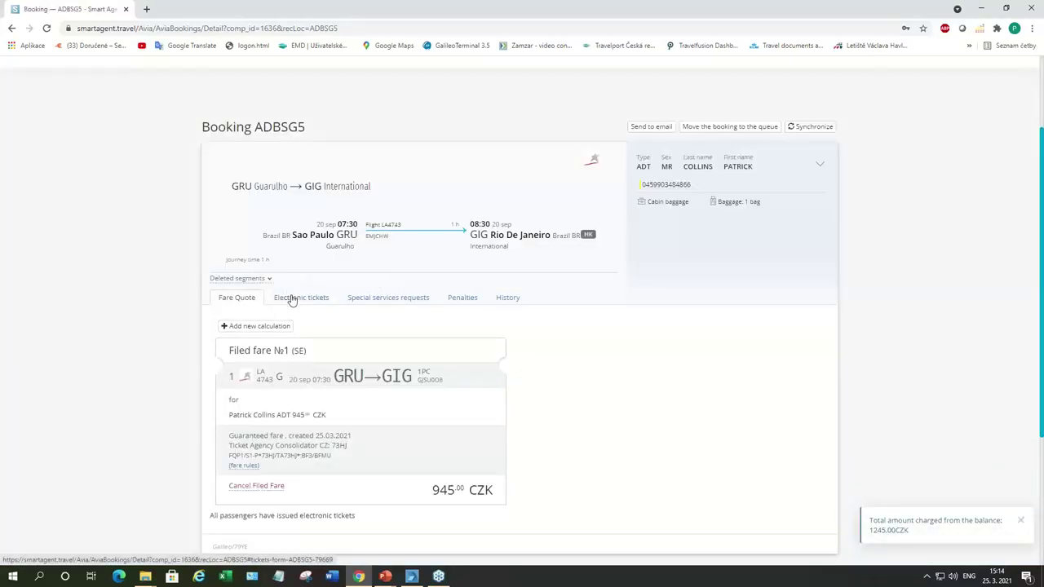
left_click(292, 299)
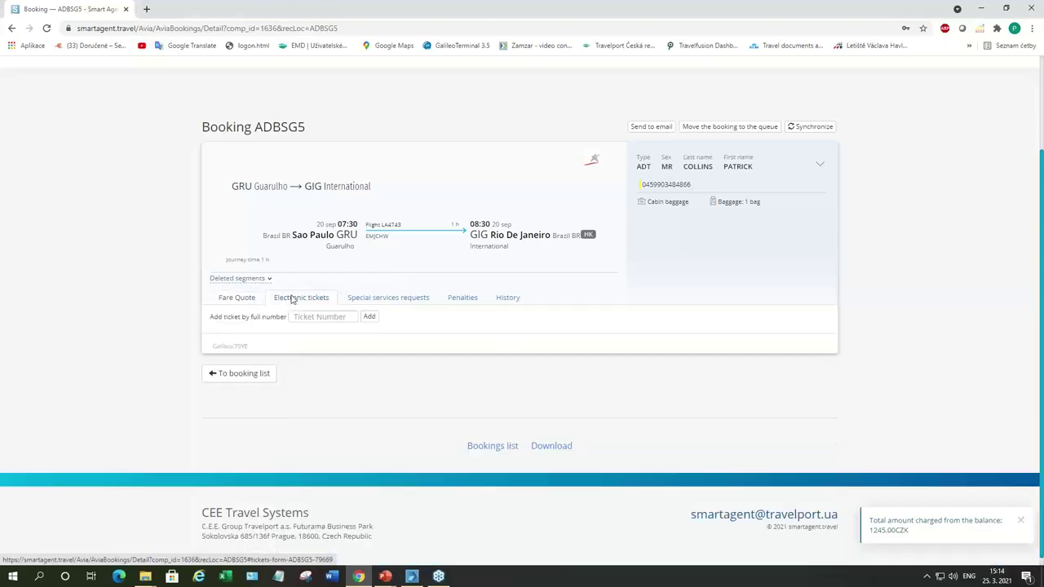
scroll(291, 310, "down", 2)
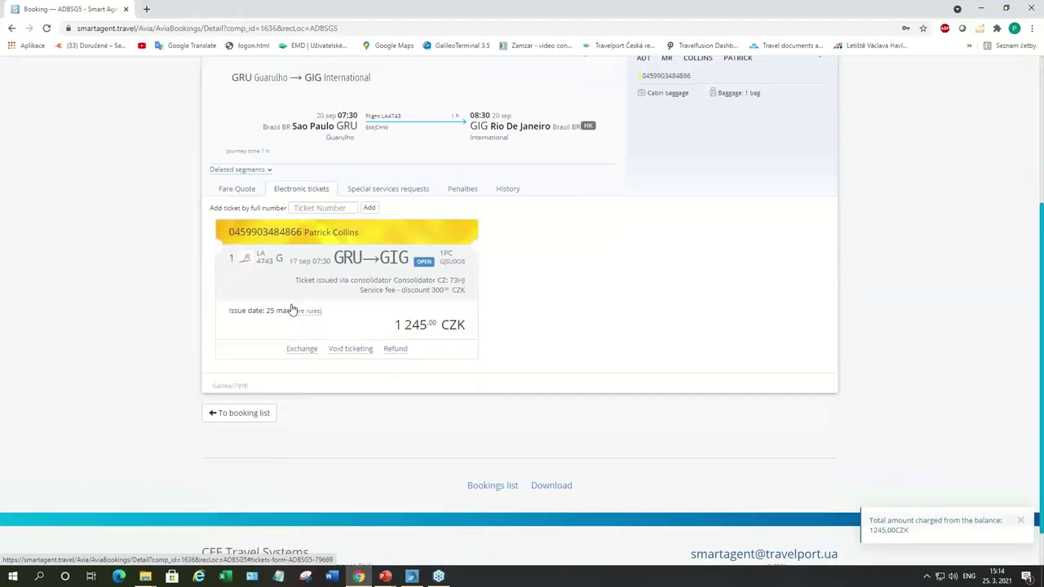
left_click(302, 349)
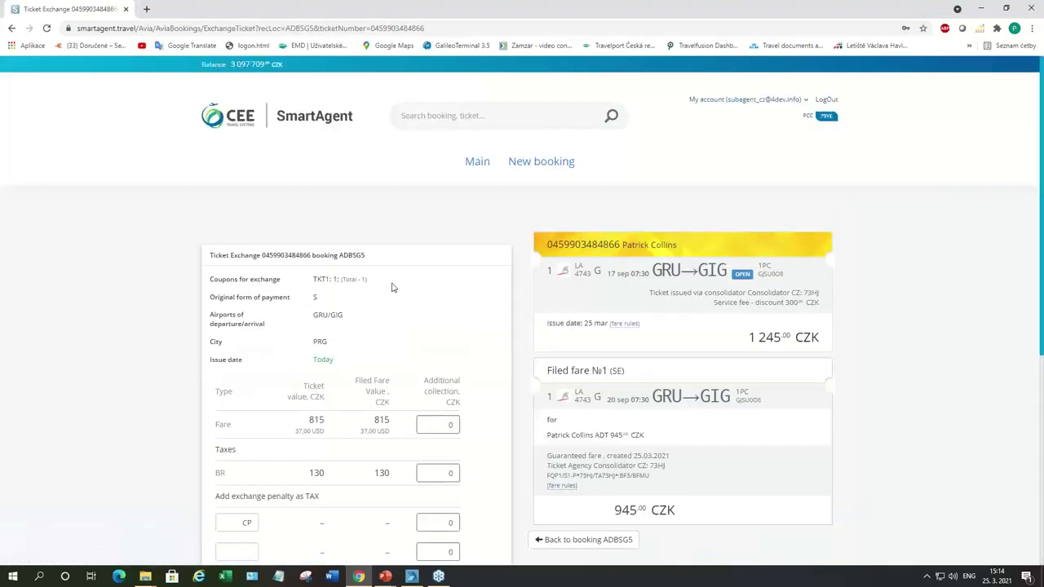
scroll(391, 287, "down", 1)
scroll(391, 287, "down", 2)
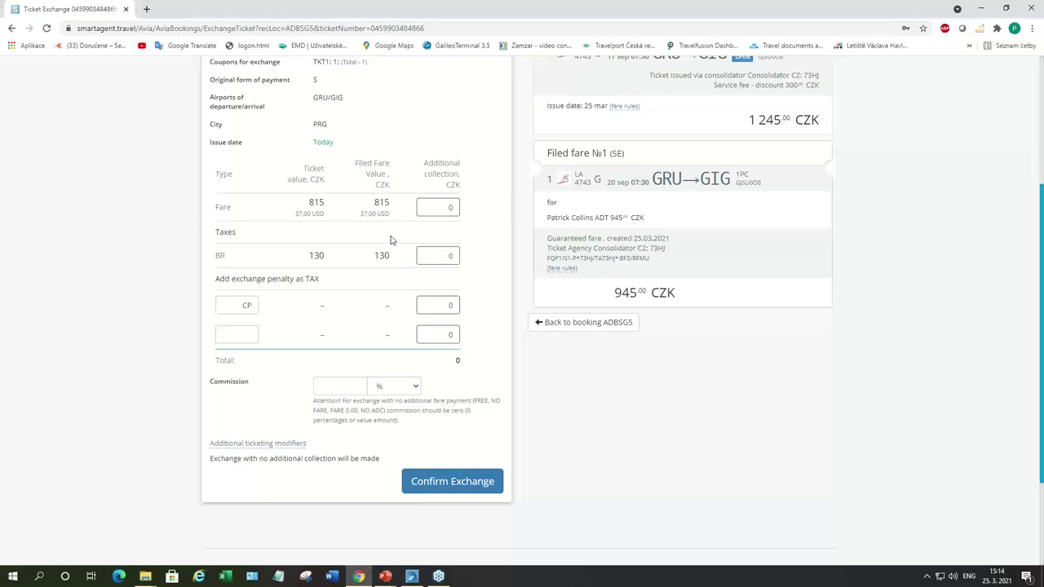
scroll(391, 241, "down", 1)
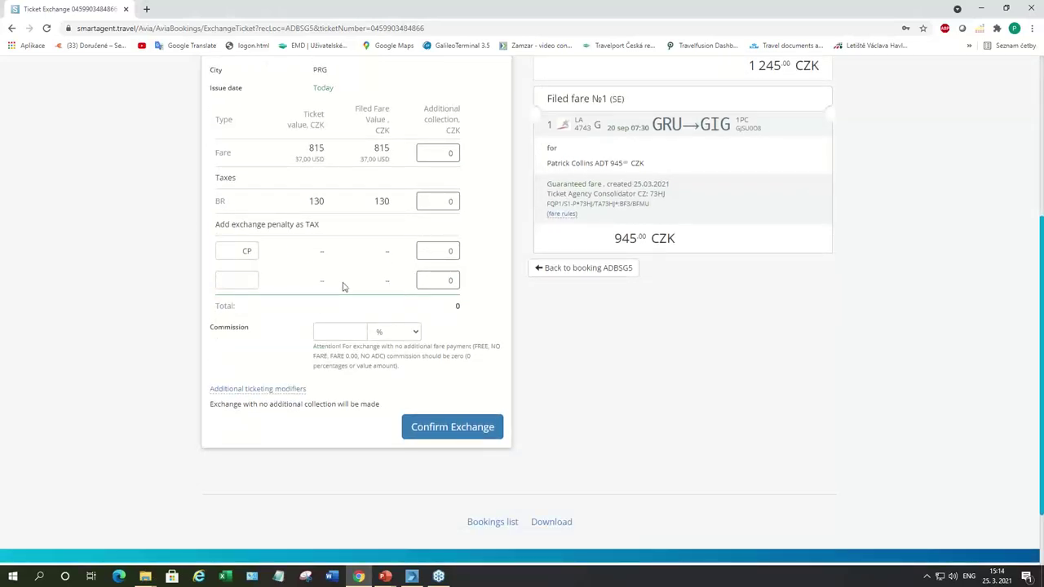
left_click(362, 330)
Step: Review the e-tickets: the original is exchanged and a new open ticket for 20 Sep costs 0.00 CZK
scroll(488, 348, "up", 2)
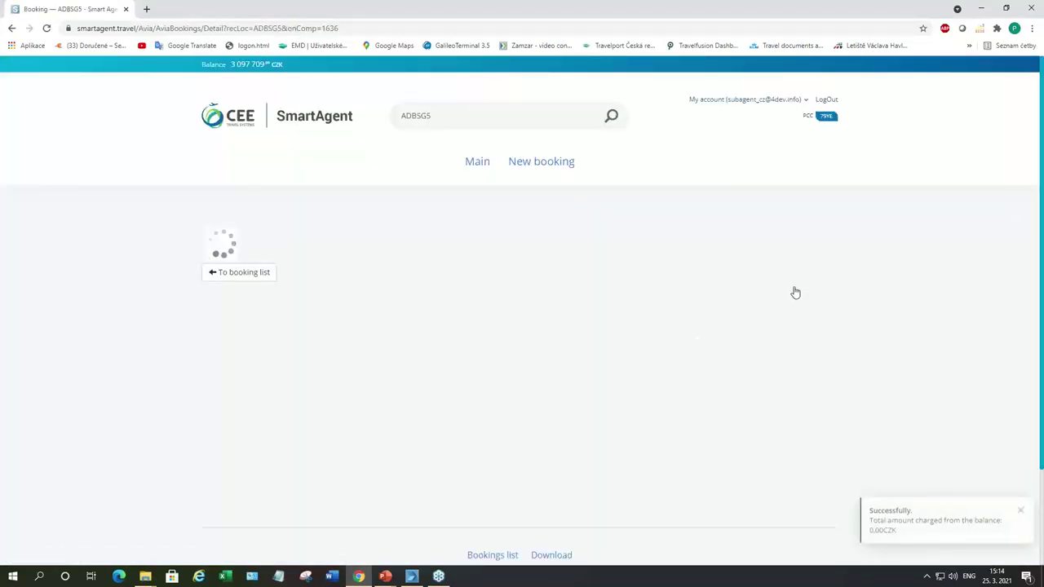
scroll(672, 372, "down", 2)
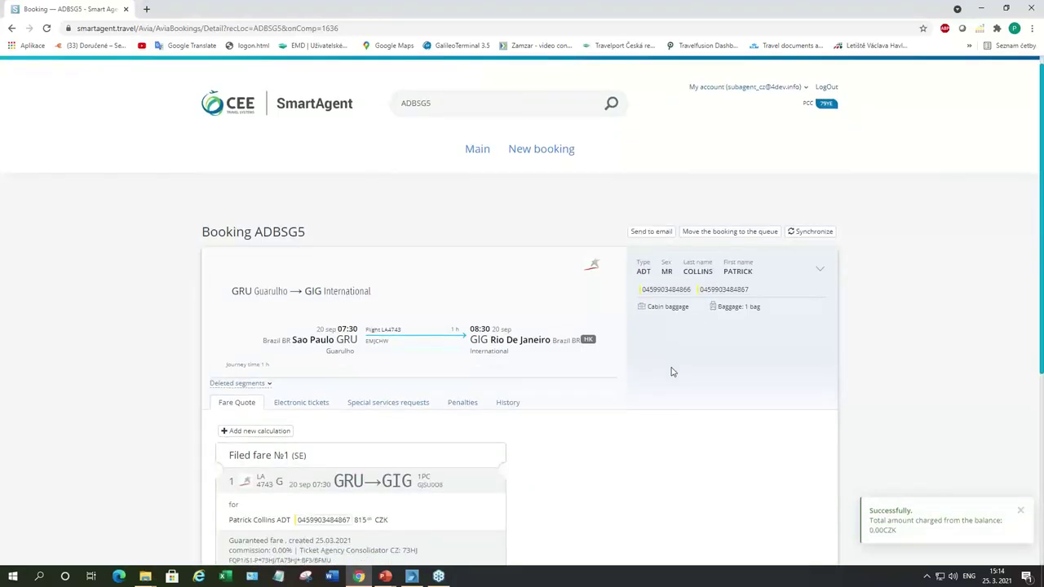
left_click(301, 307)
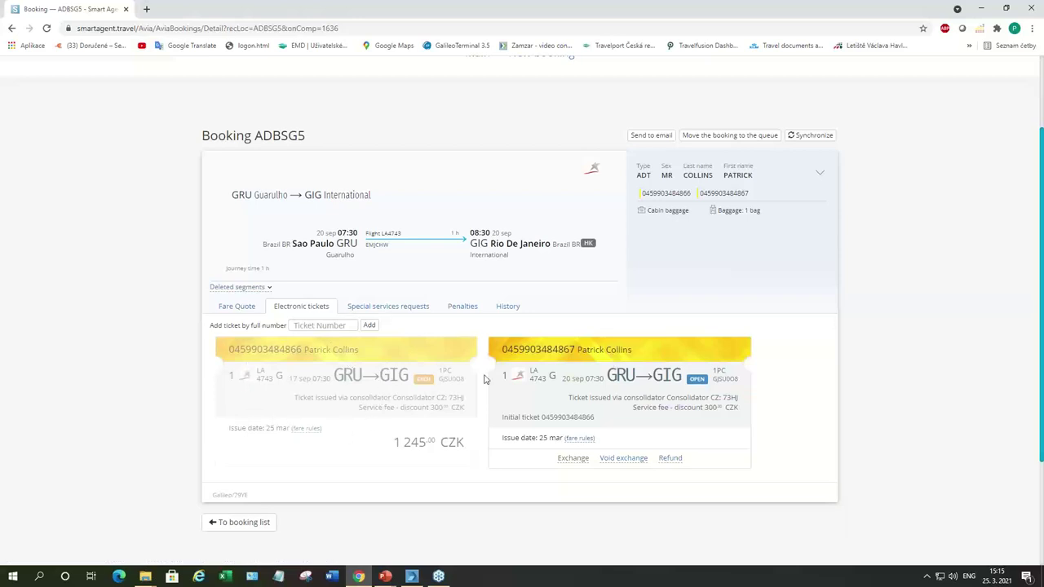
scroll(616, 395, "down", 1)
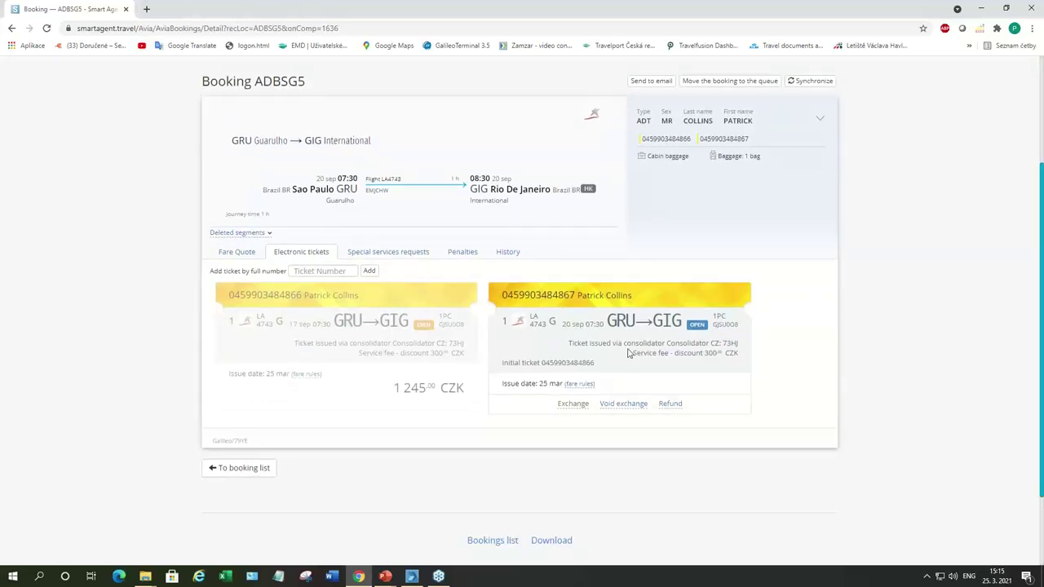
left_click(411, 577)
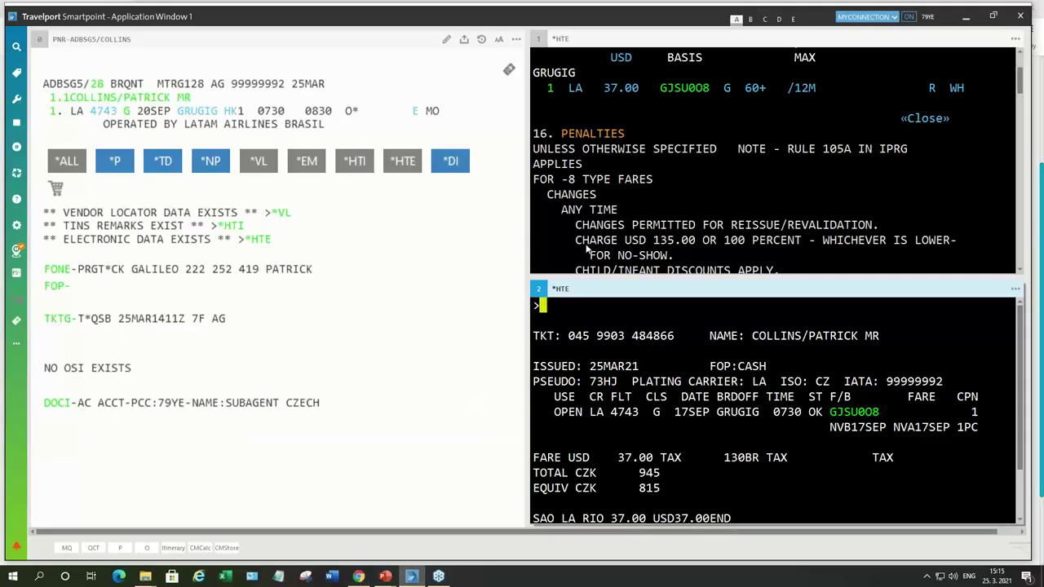
type("IR")
key("Return")
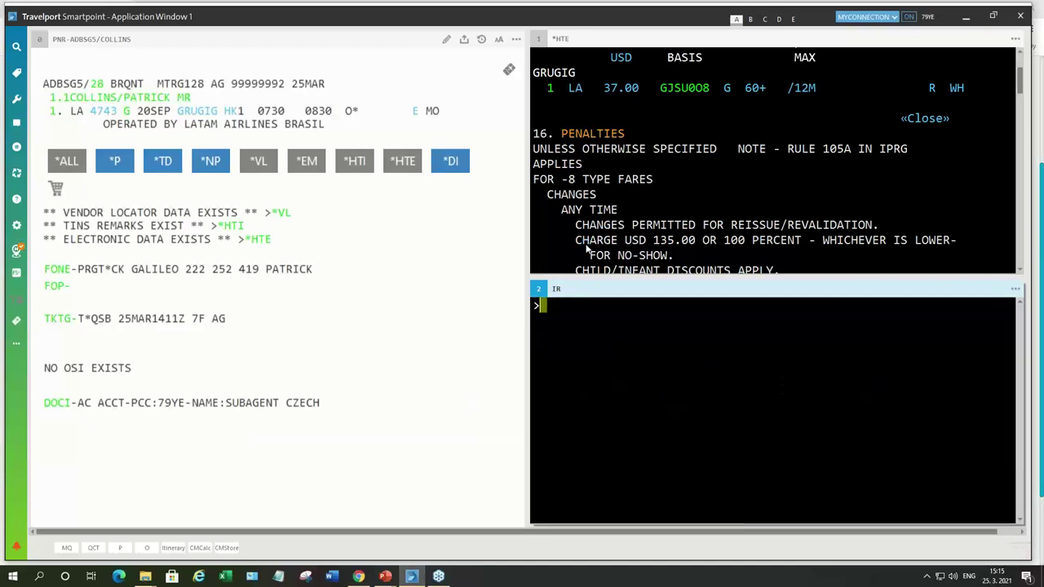
type("*HTE")
key("Return")
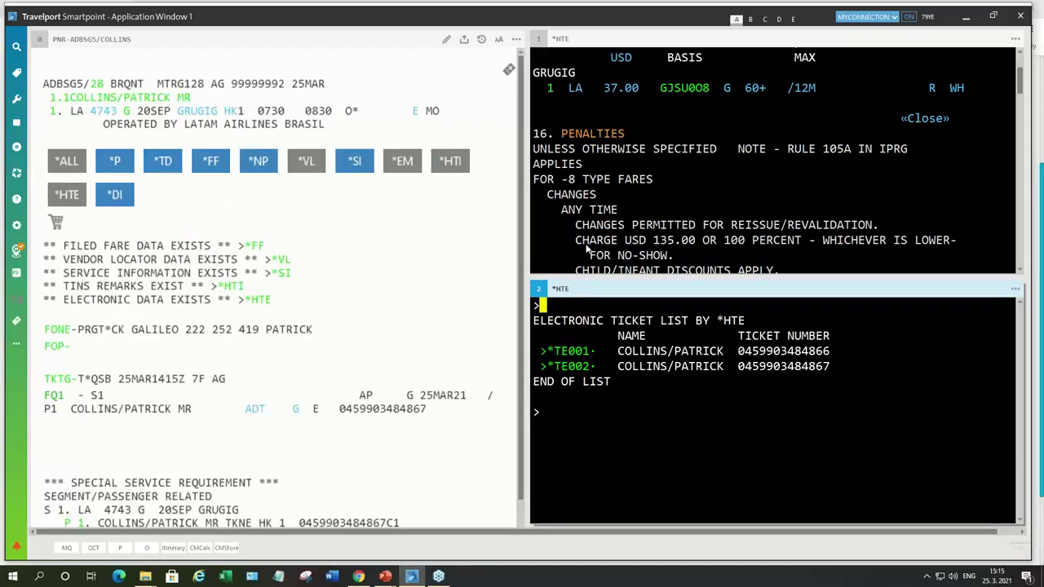
left_click(588, 349)
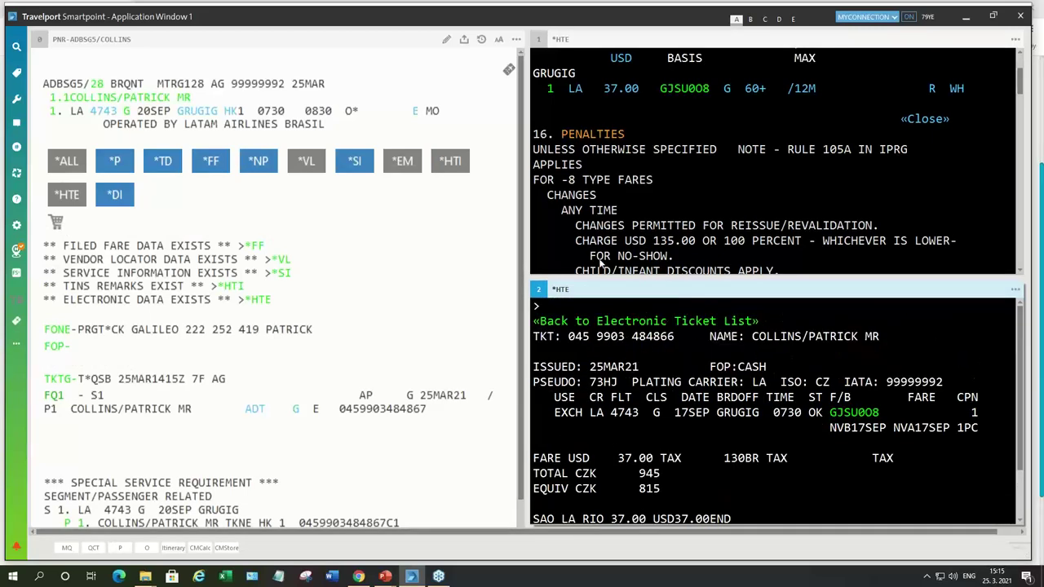
scroll(583, 181, "down", 10)
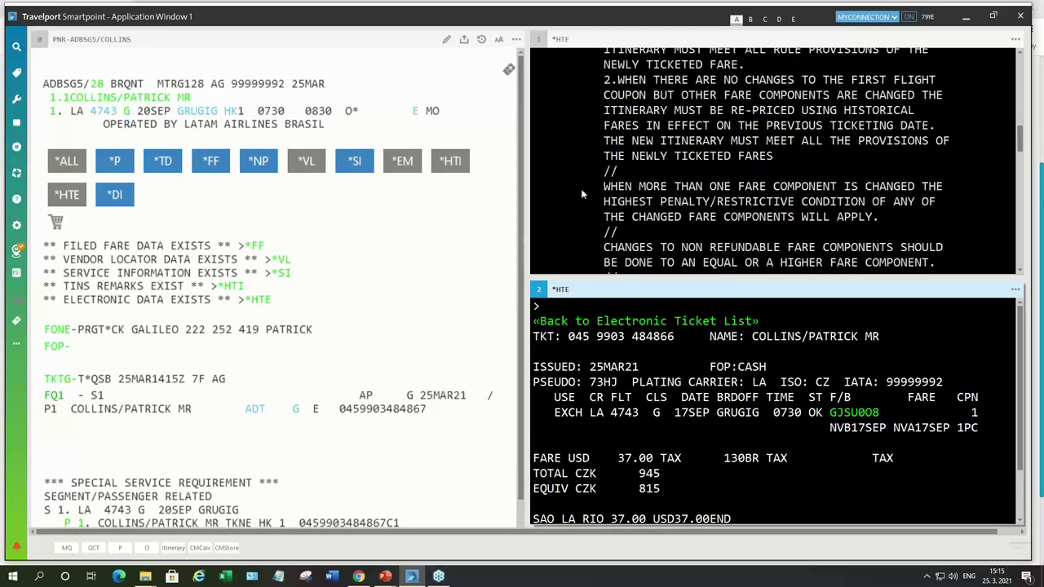
Step: In the other terminal, open the new e-ticket showing the 20SEP LA 4743 coupon open
left_click(581, 188)
key("ctrl+w")
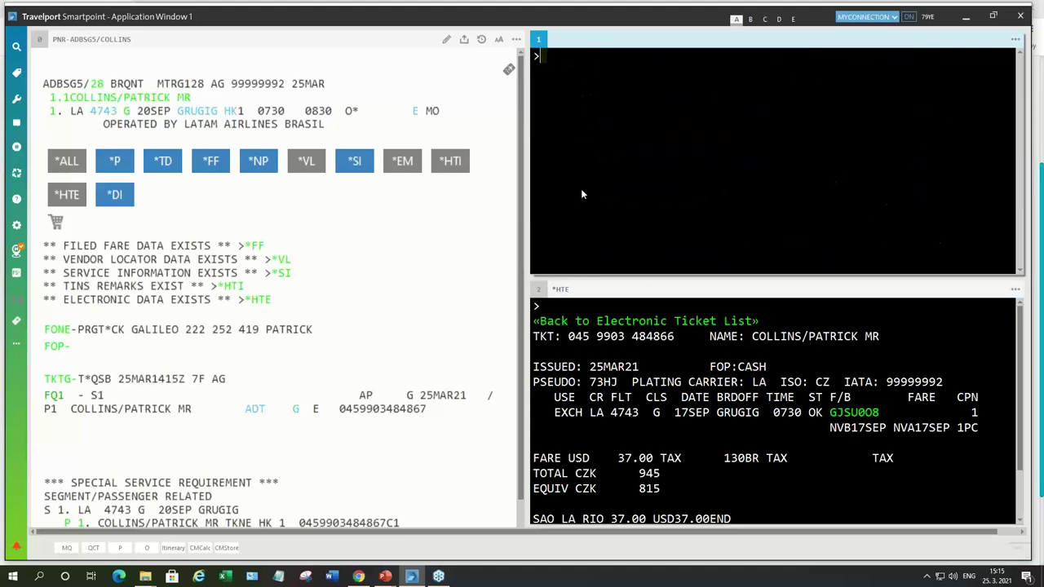
type("*HTE")
key("Return")
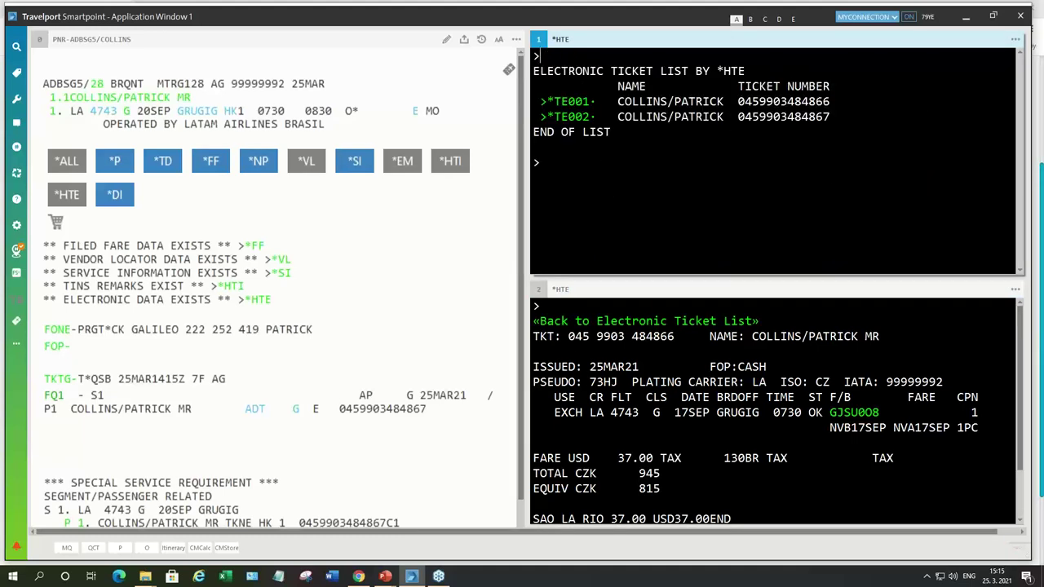
left_click(572, 117)
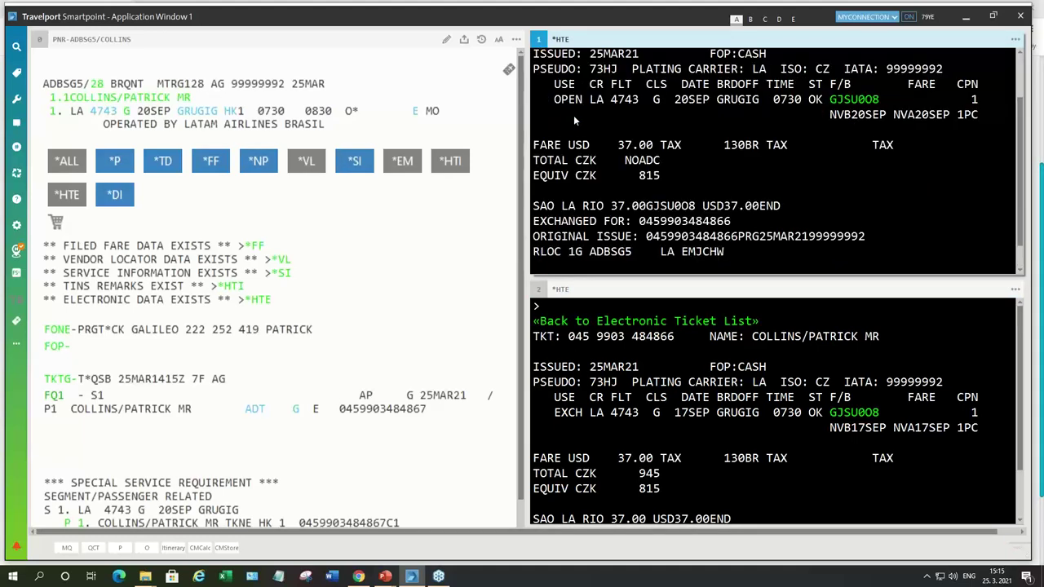
scroll(595, 131, "up", 2)
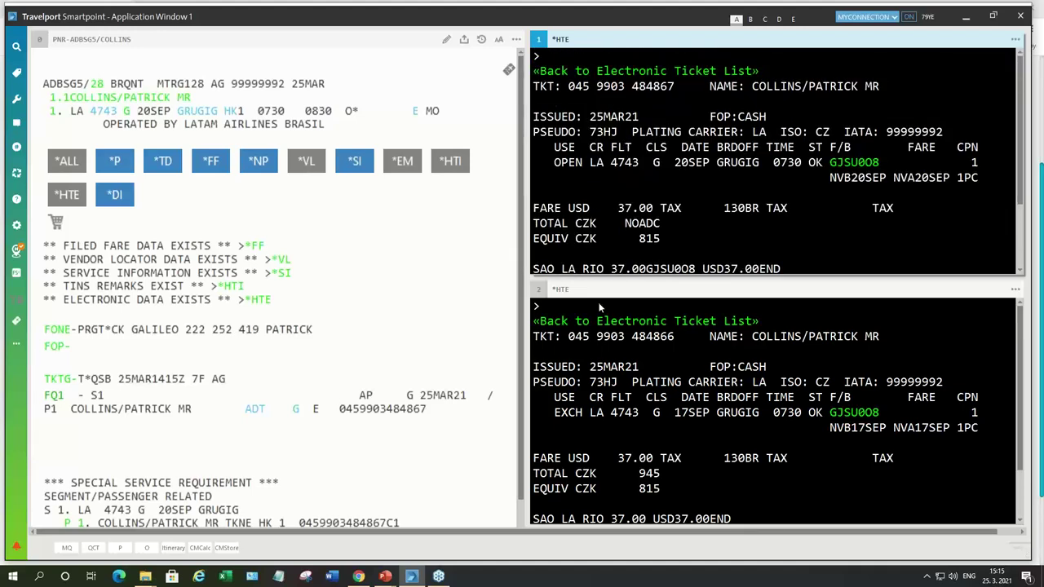
left_click(358, 576)
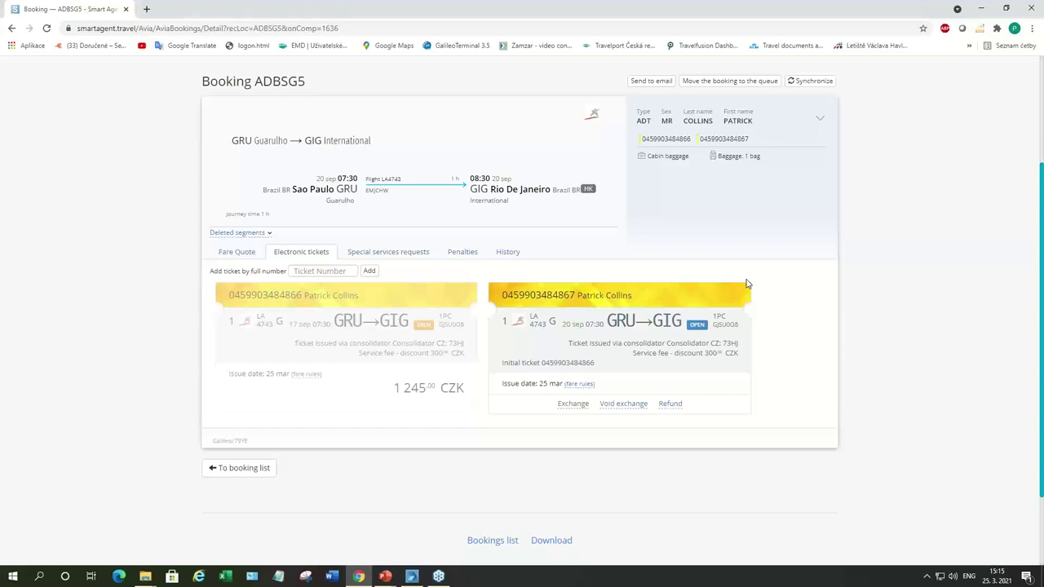
scroll(932, 279, "up", 2)
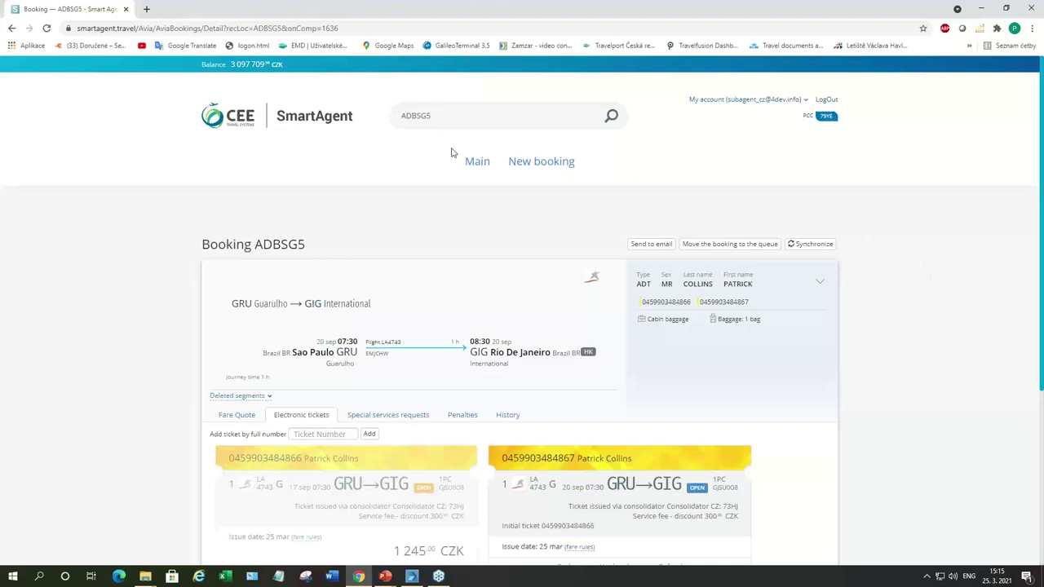
left_click(478, 162)
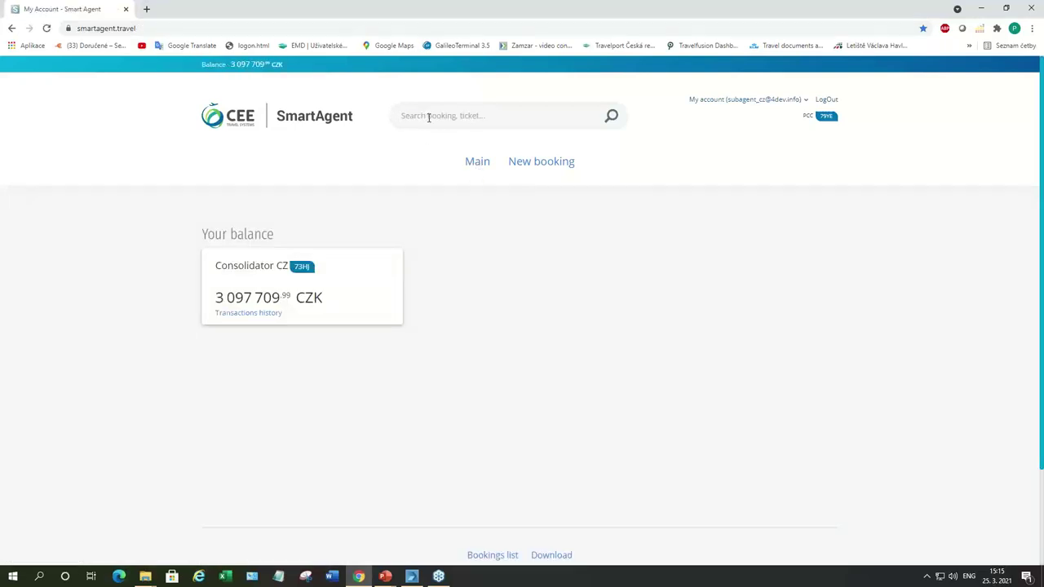
left_click(482, 555)
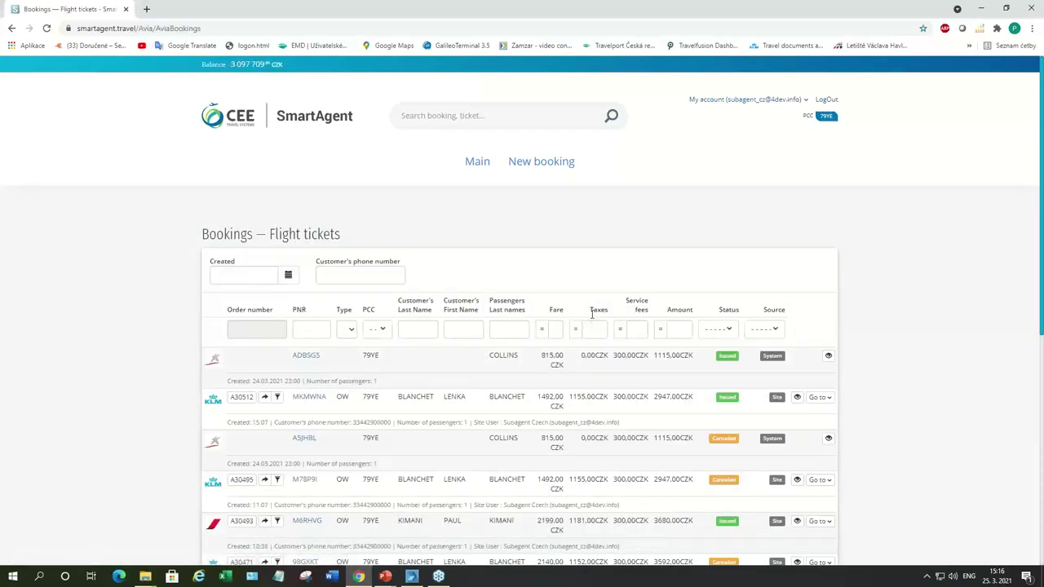
left_click(797, 397)
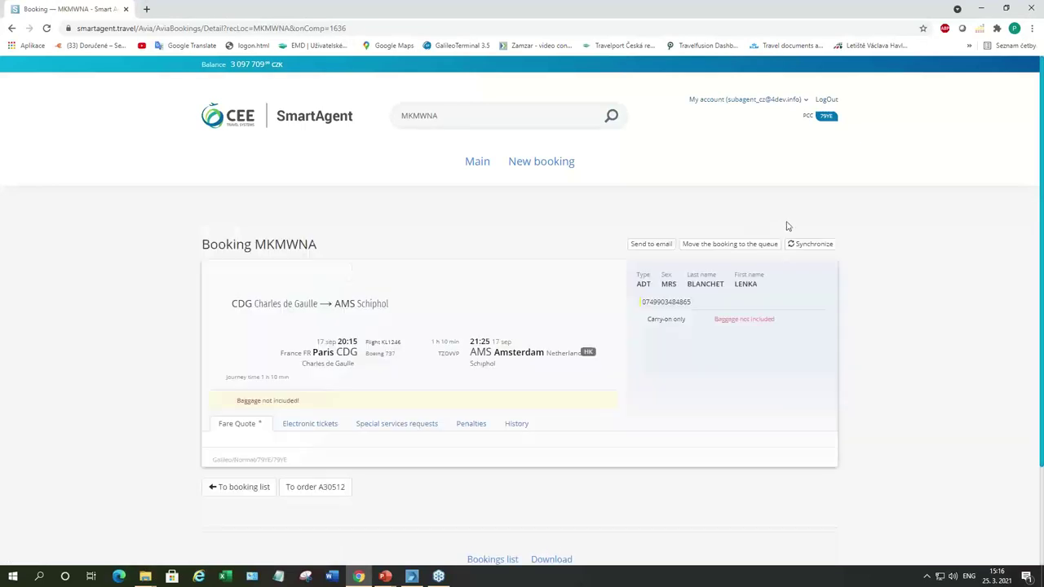
scroll(913, 244, "down", 2)
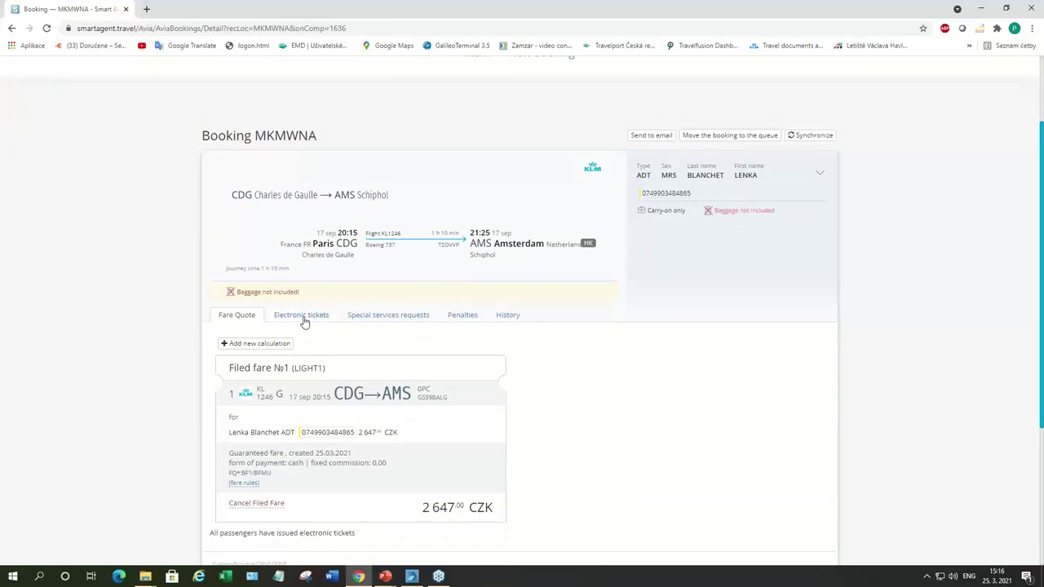
left_click(303, 319)
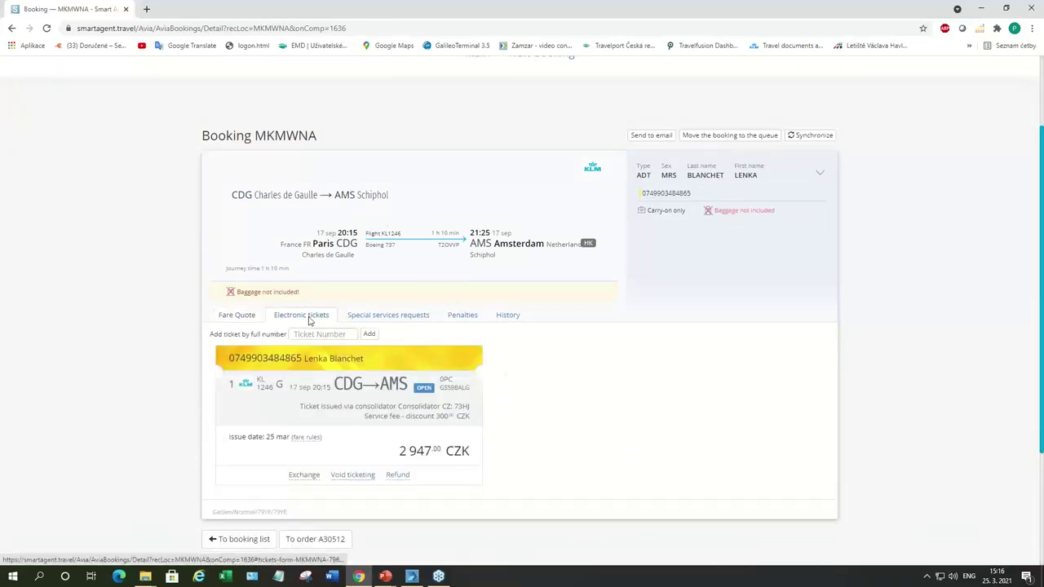
left_click(374, 317)
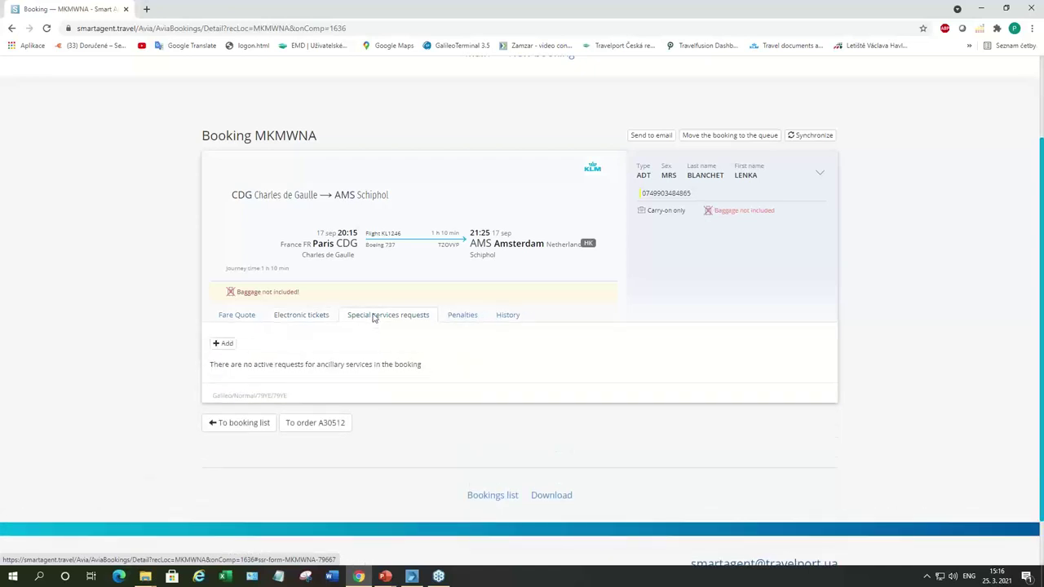
left_click(221, 345)
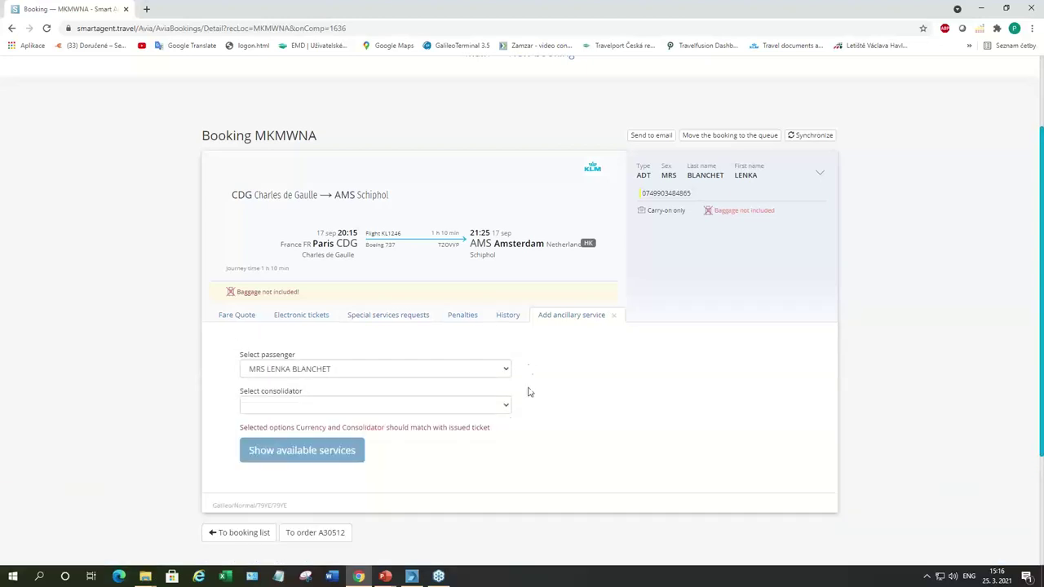
left_click(506, 409)
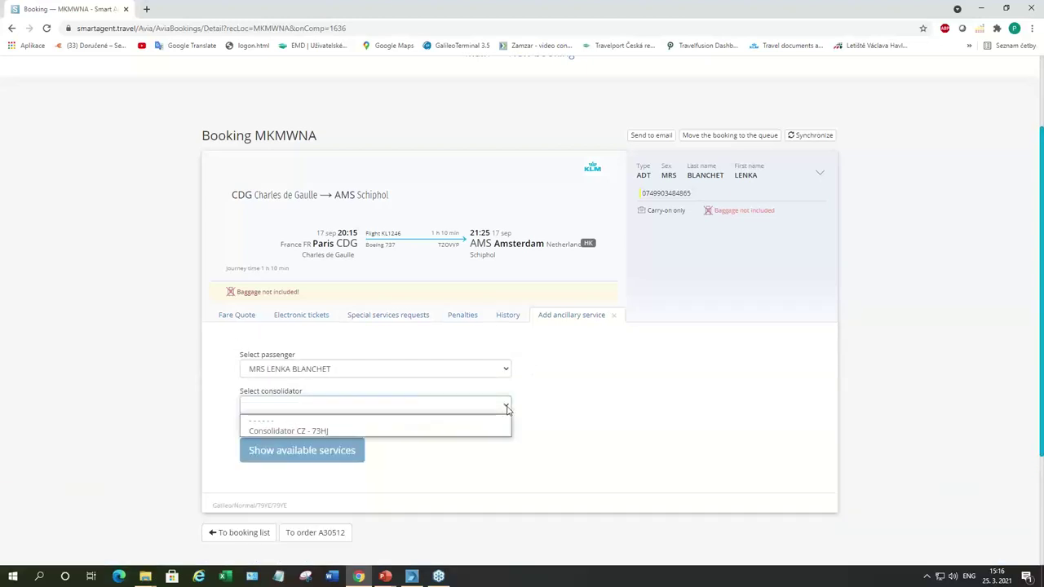
left_click(363, 441)
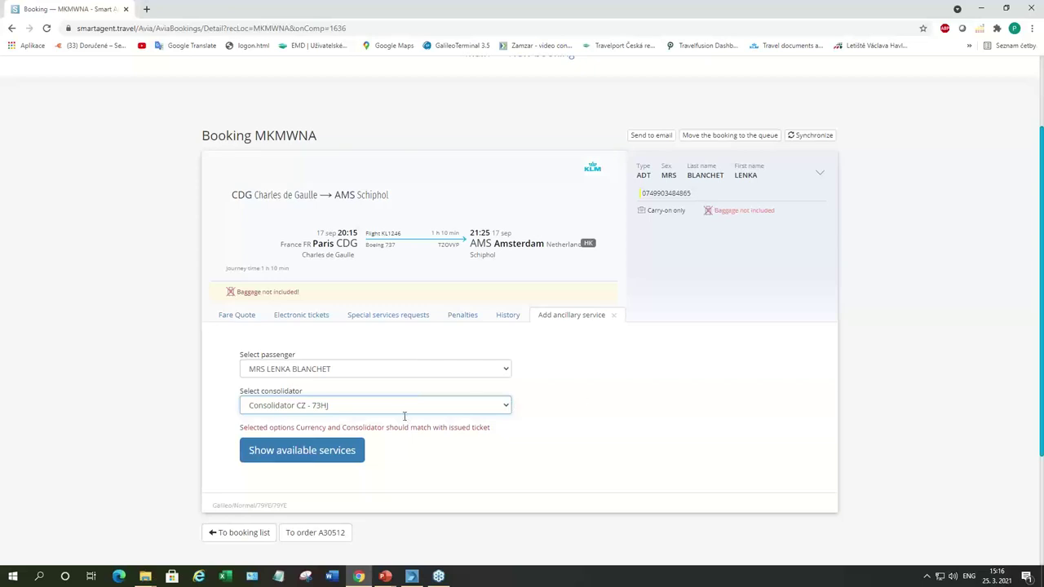
left_click(302, 454)
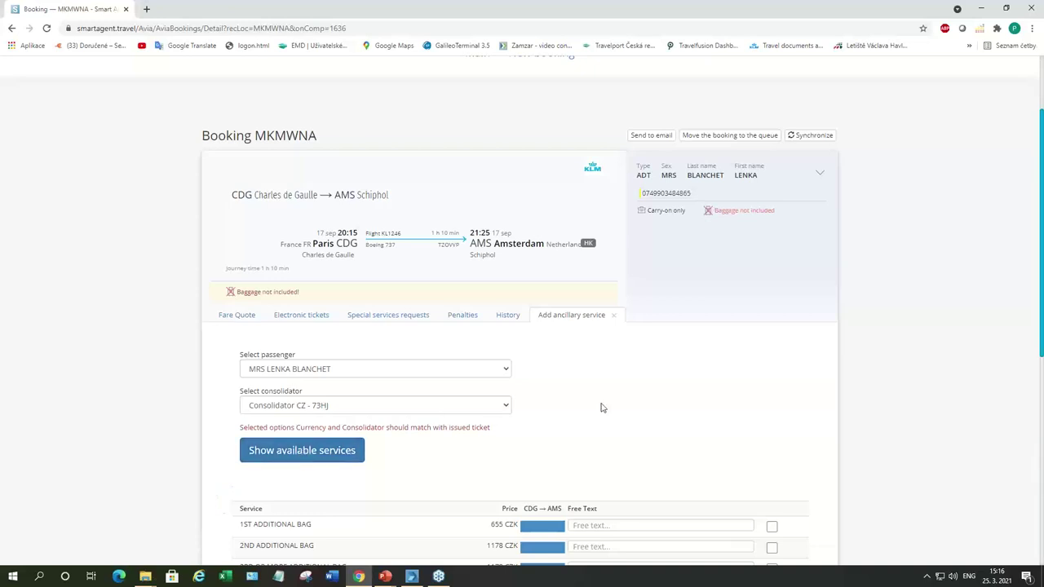
scroll(792, 407, "down", 2)
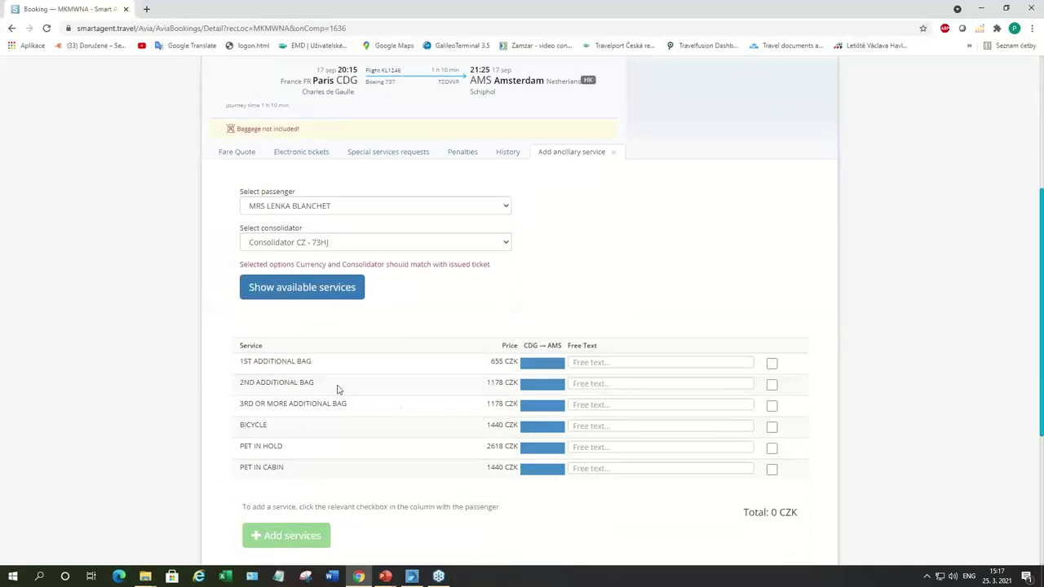
left_click(772, 364)
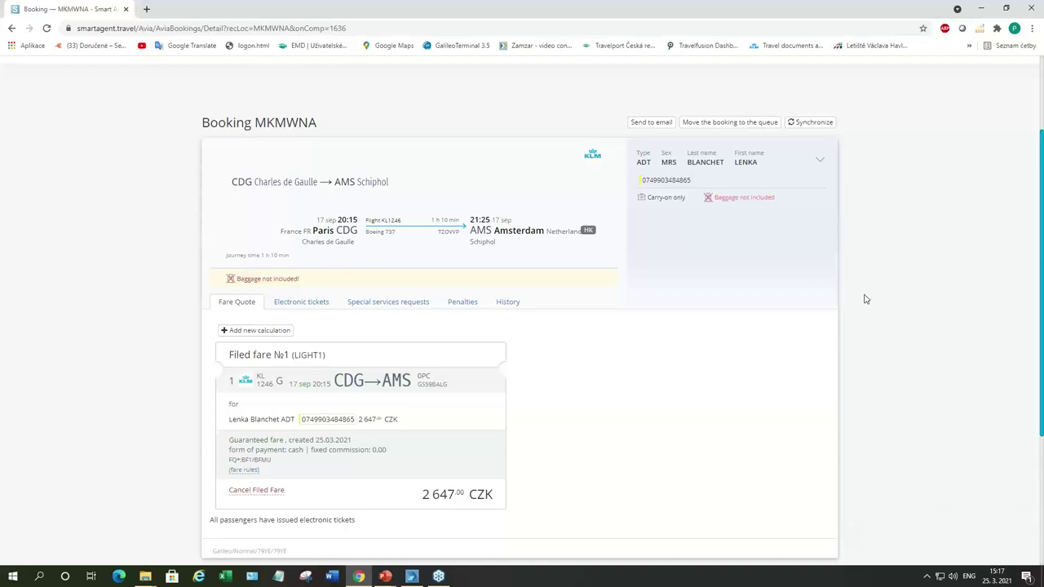
scroll(904, 297, "down", 1)
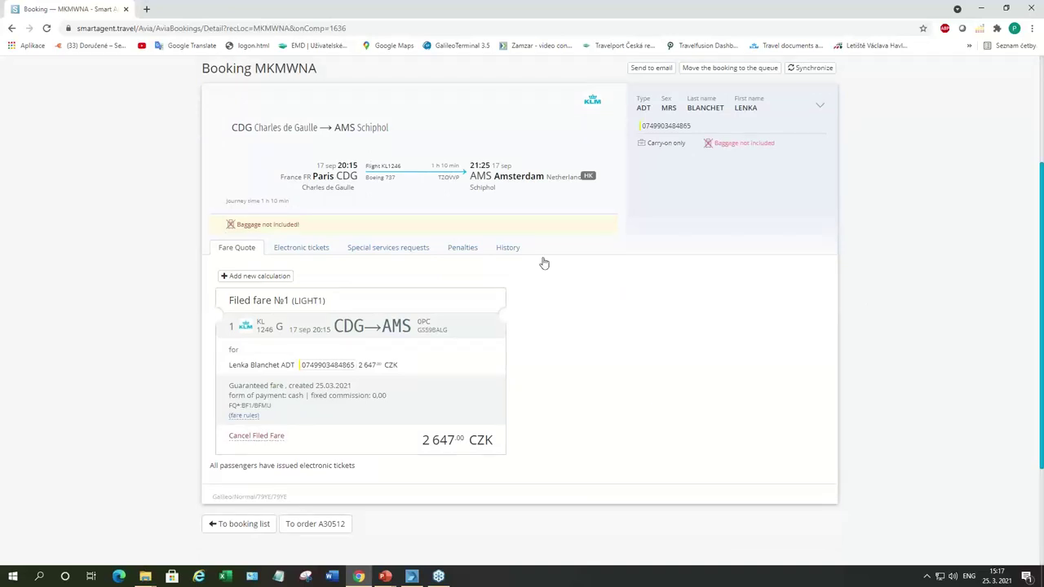
left_click(376, 249)
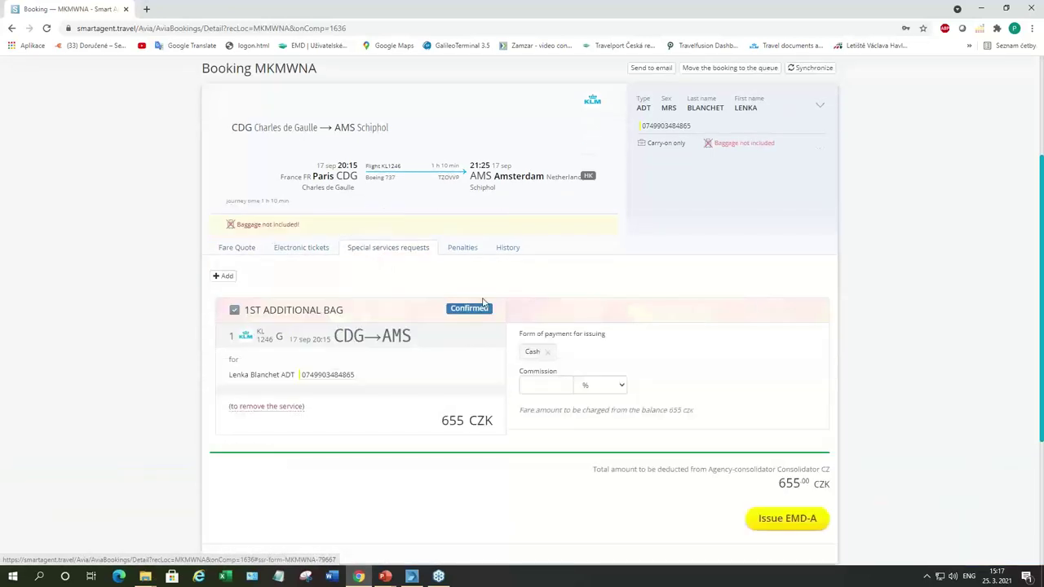
scroll(708, 311, "up", 1)
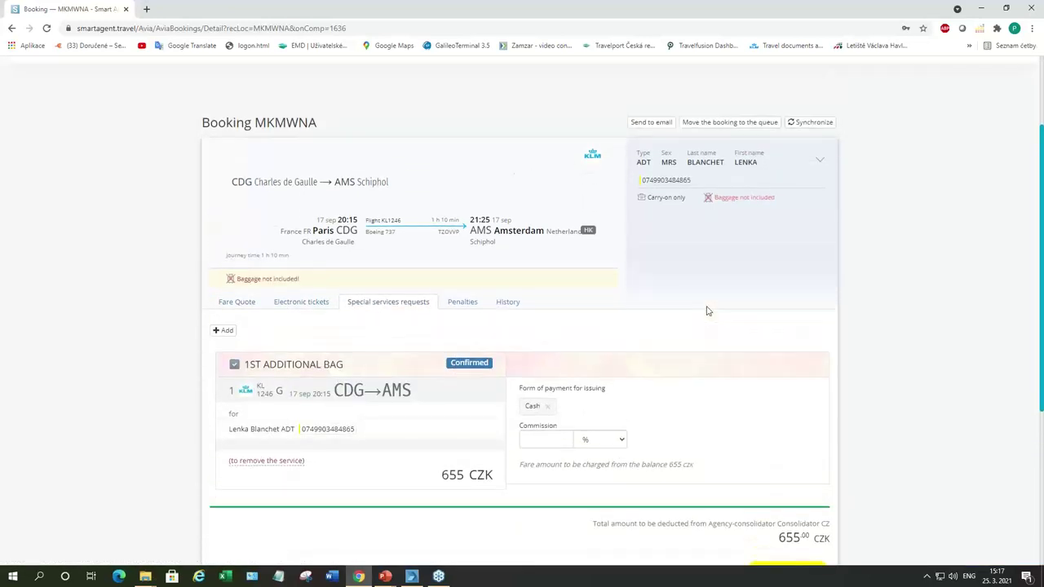
scroll(872, 237, "down", 2)
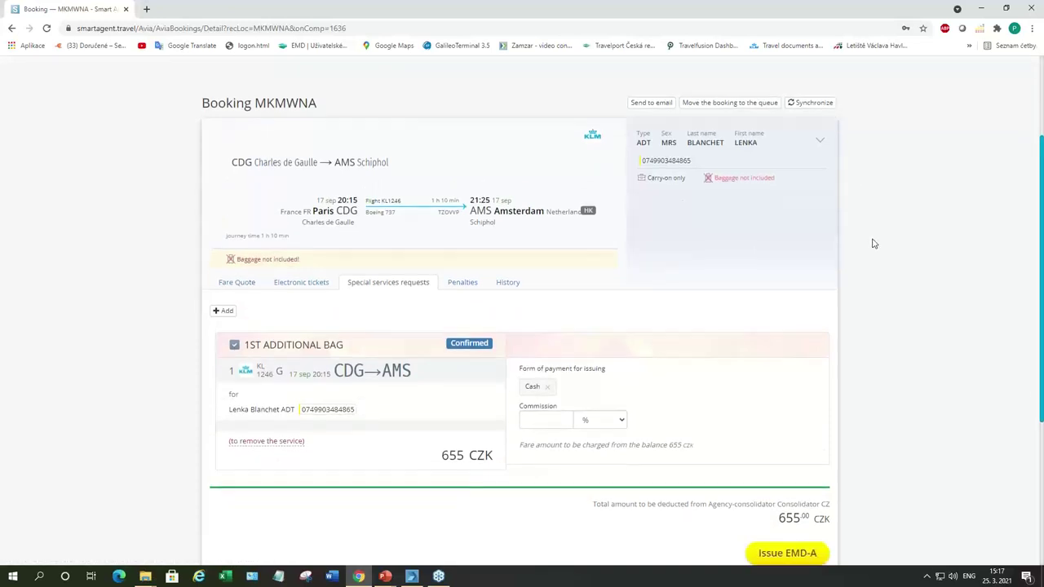
left_click(549, 329)
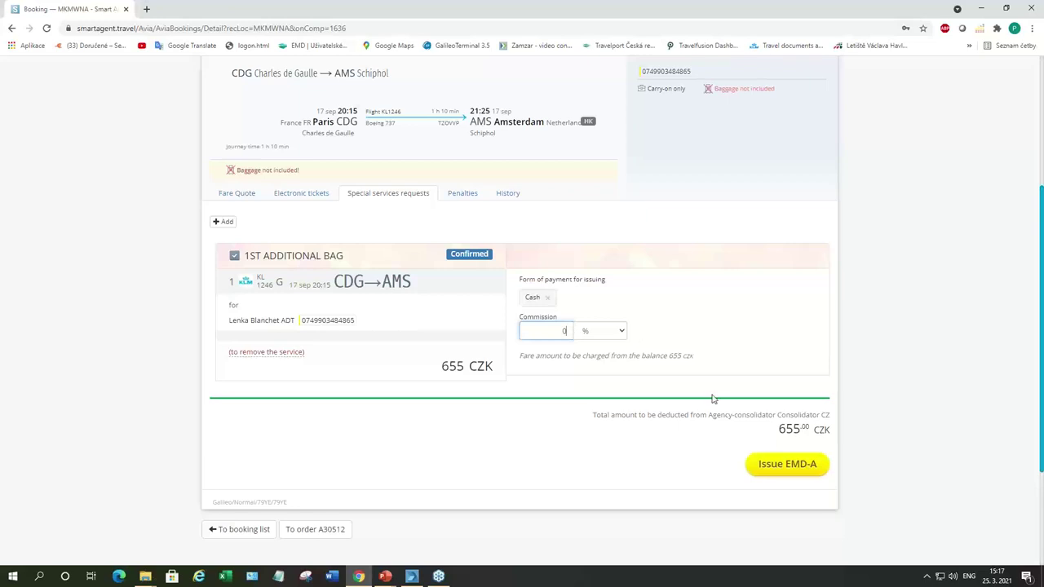
left_click(777, 469)
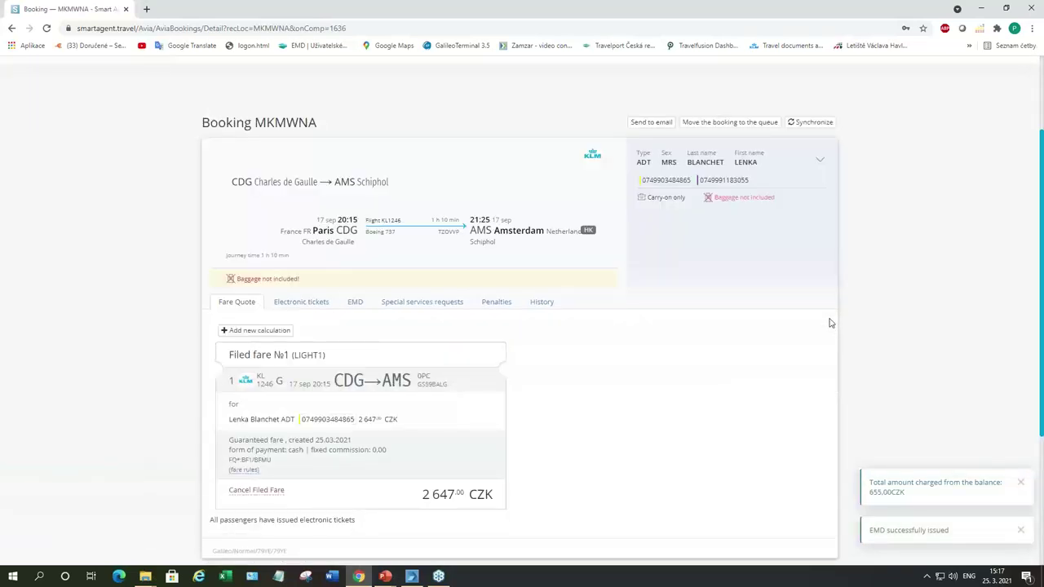
left_click(312, 302)
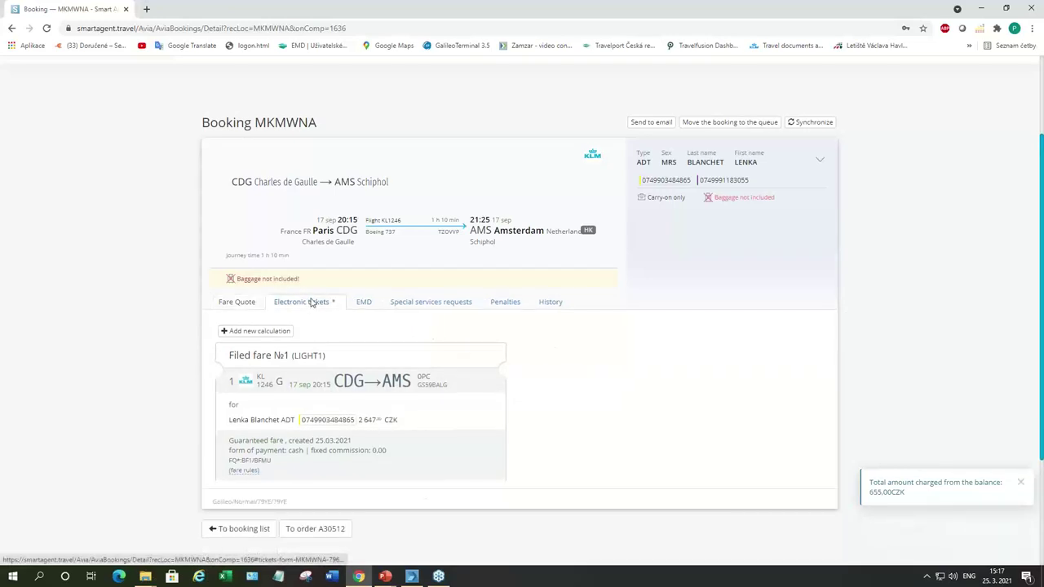
left_click(356, 303)
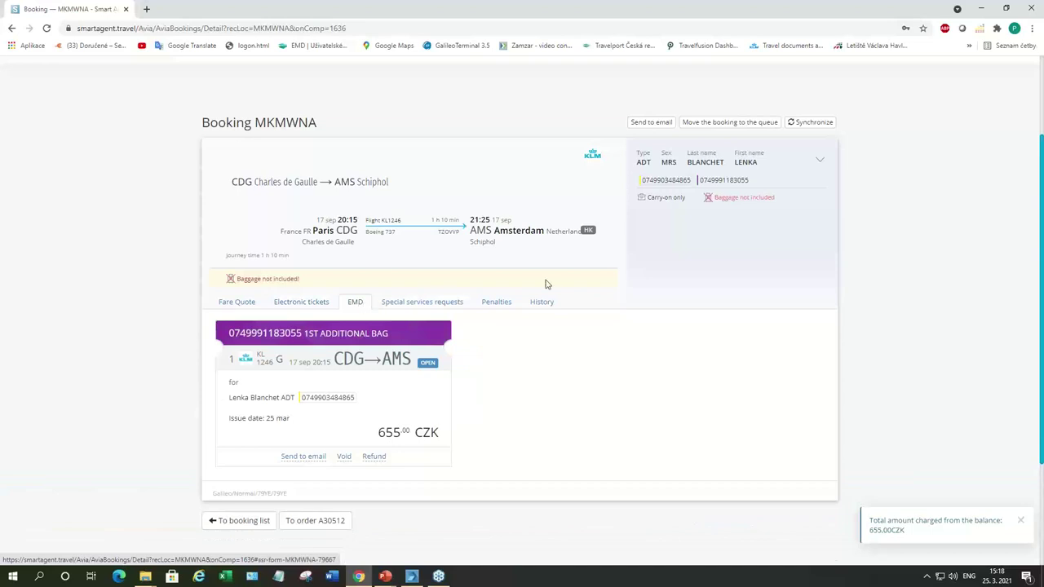
scroll(546, 285, "up", 2)
left_click_drag(445, 114, 391, 115)
key("ctrl+c")
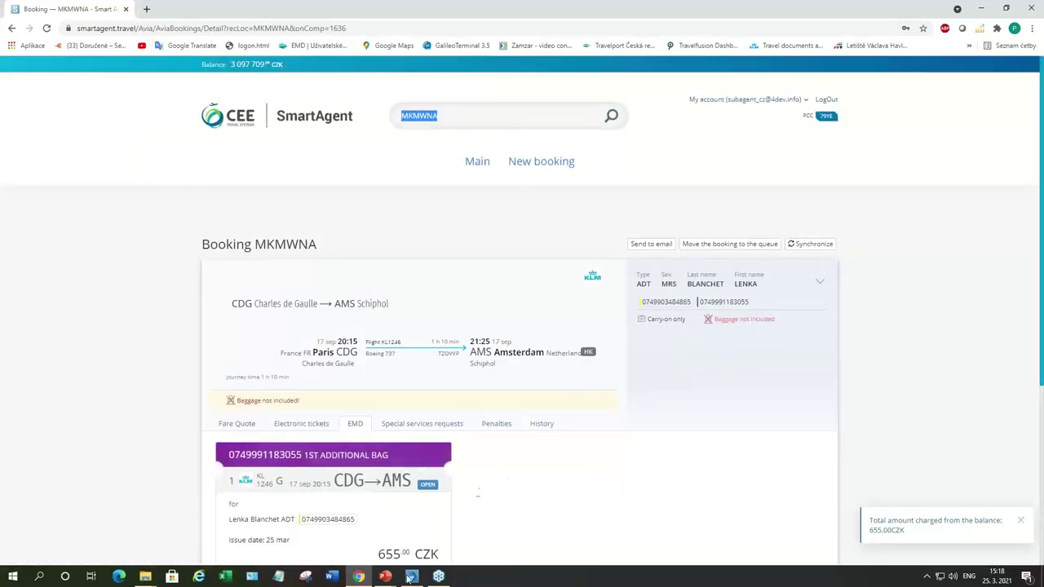
left_click(411, 576)
left_click(563, 310)
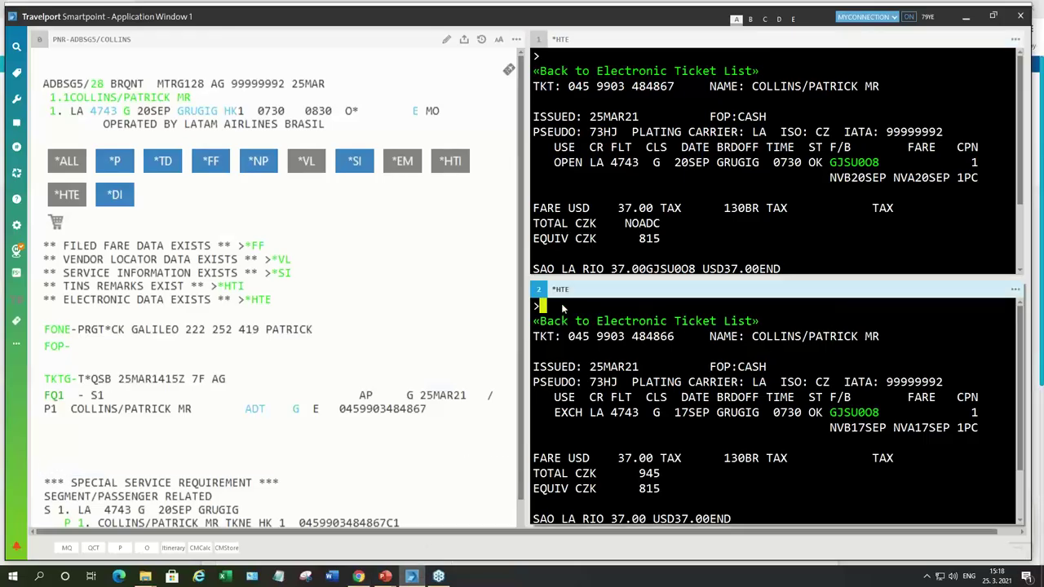
type("*")
key("ctrl+v")
key("Return")
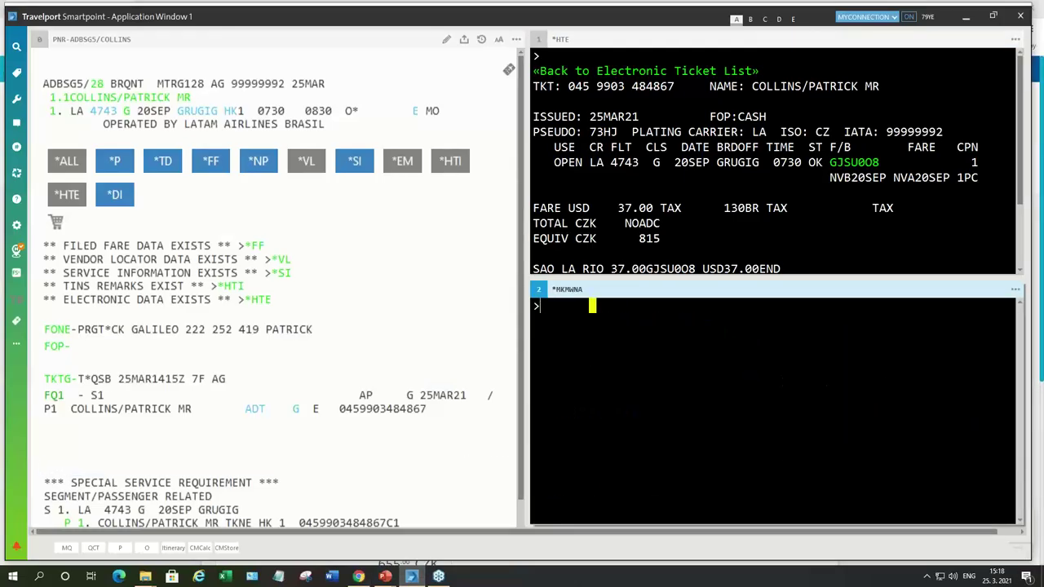
Step: List the EMDs with EMDL and confirm the 655 CZK bag EMD shows OPEN
type("*")
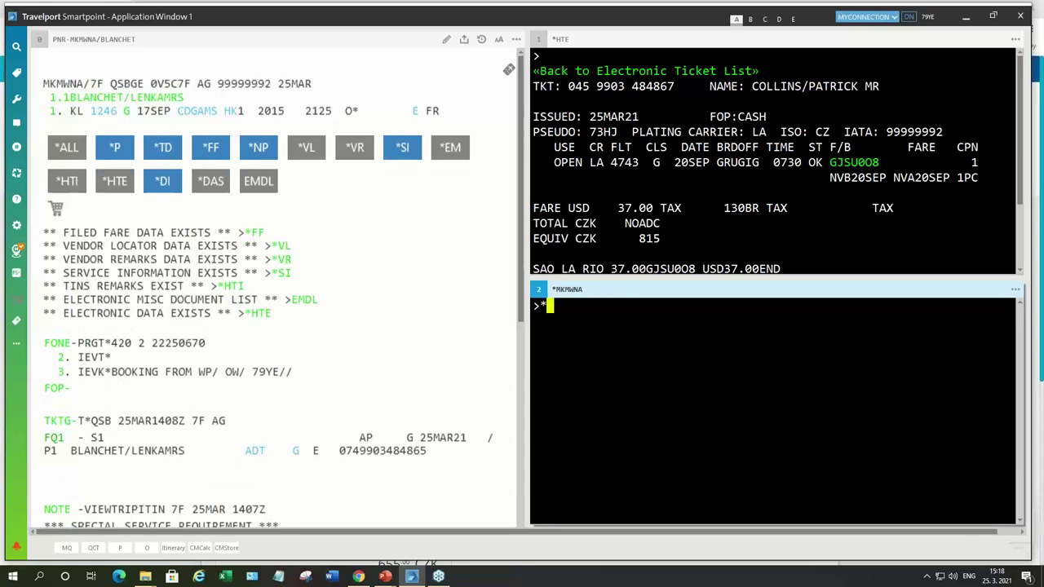
key("BackSpace")
type("EMDL")
key("Return")
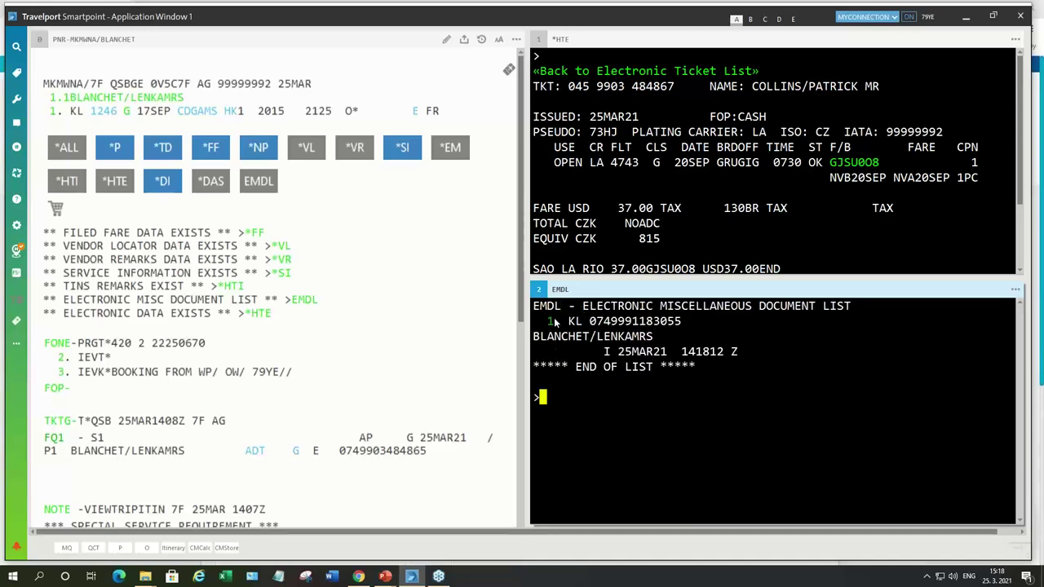
left_click(553, 322)
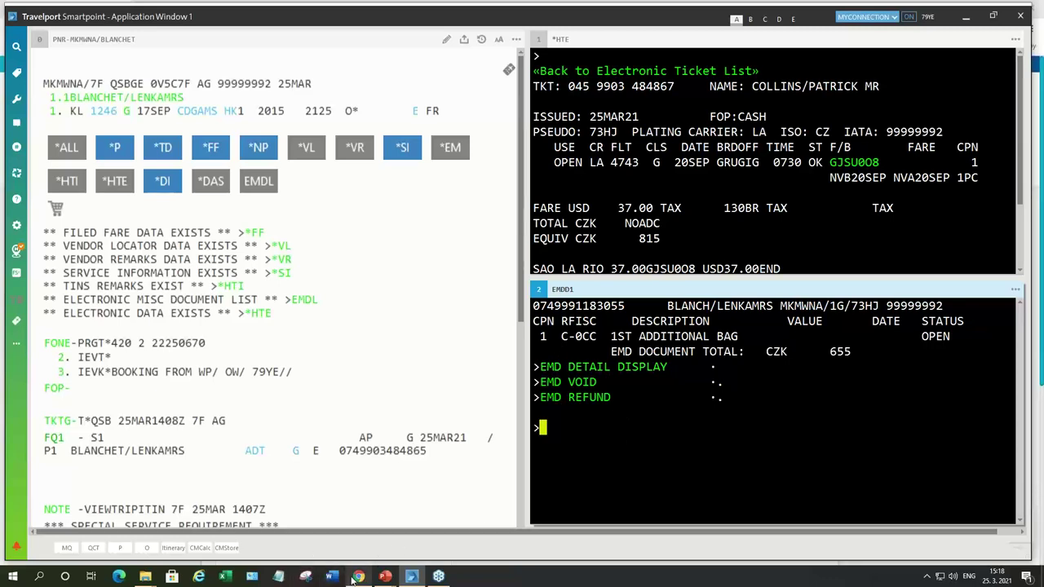
left_click(354, 579)
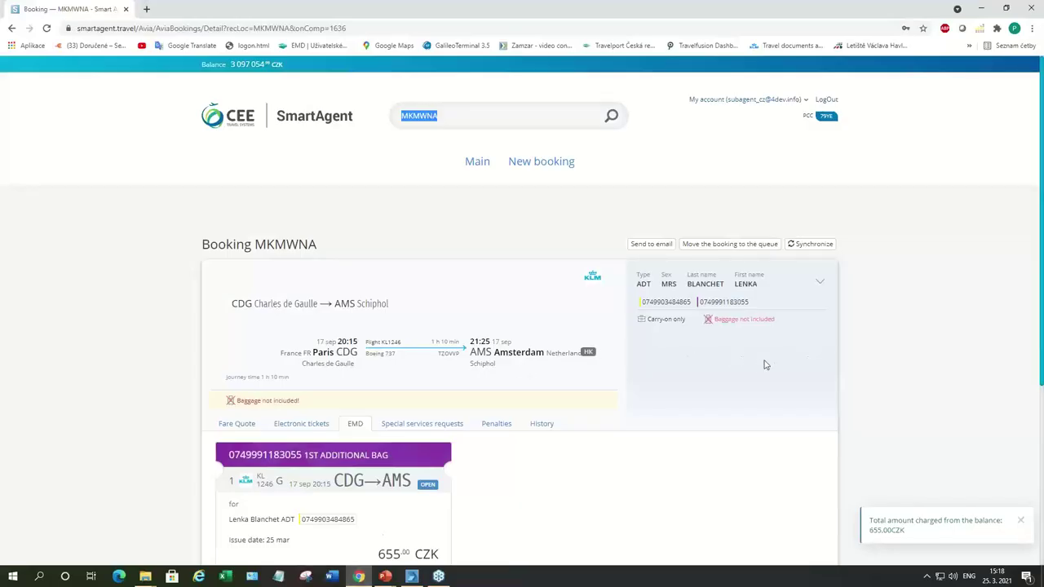
scroll(759, 367, "down", 2)
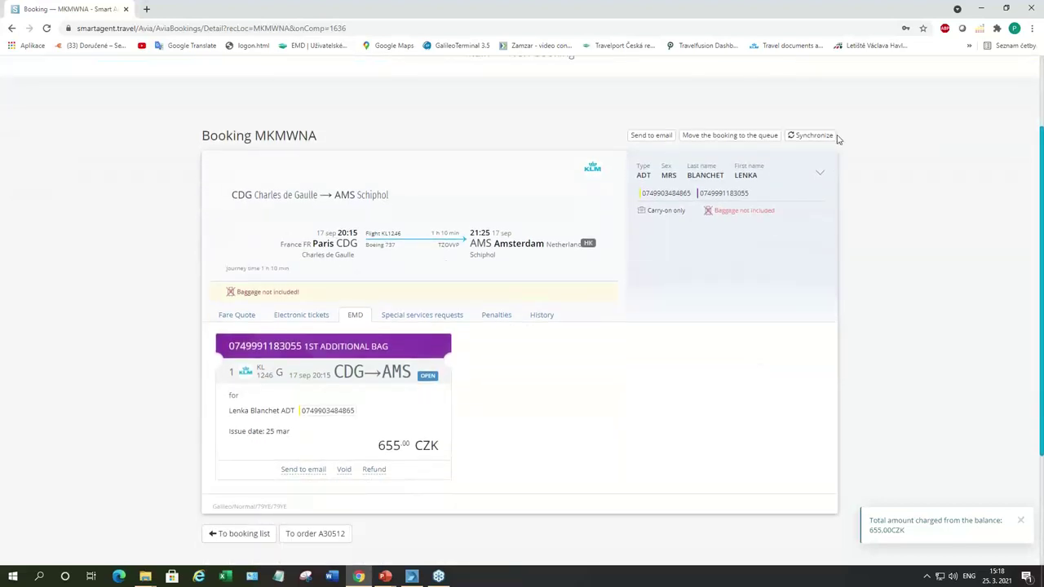
left_click(826, 137)
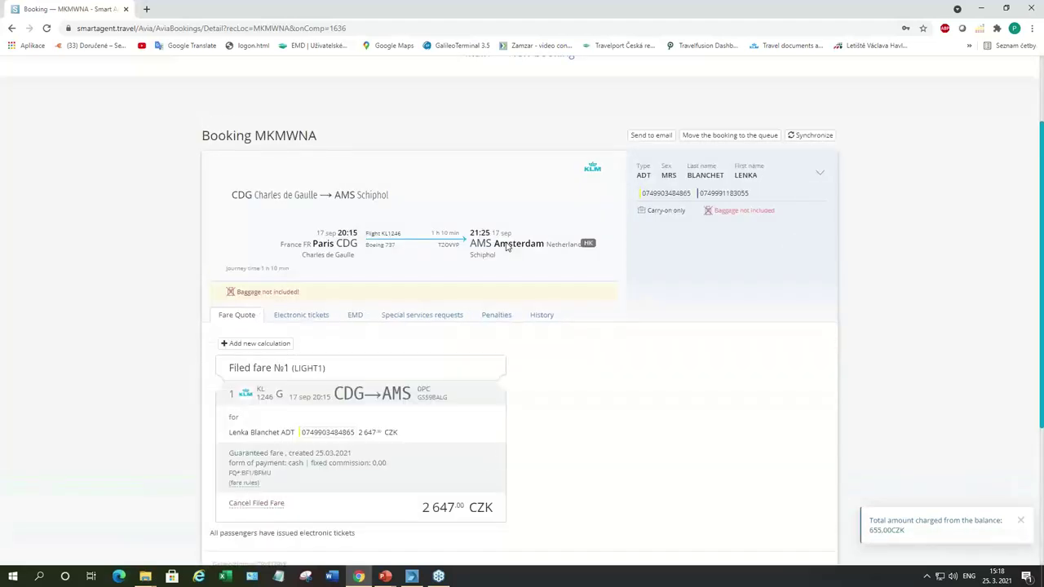
scroll(655, 254, "down", 1)
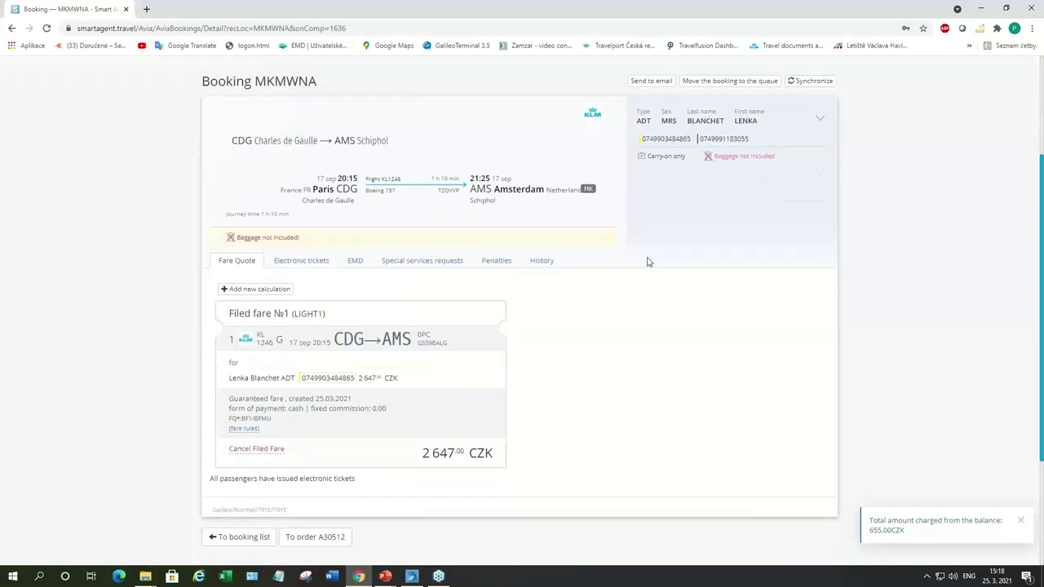
left_click(307, 262)
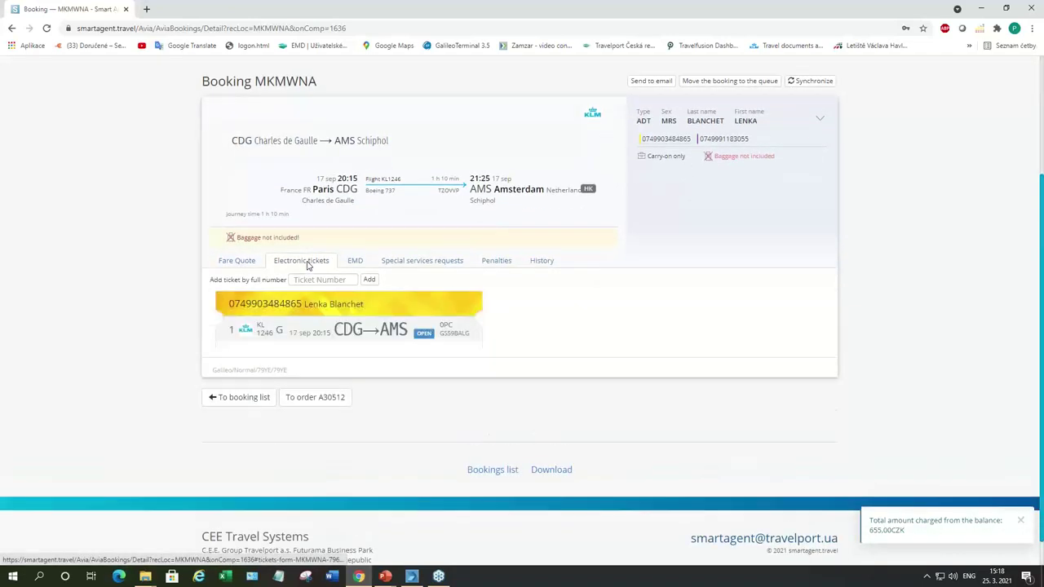
left_click(356, 263)
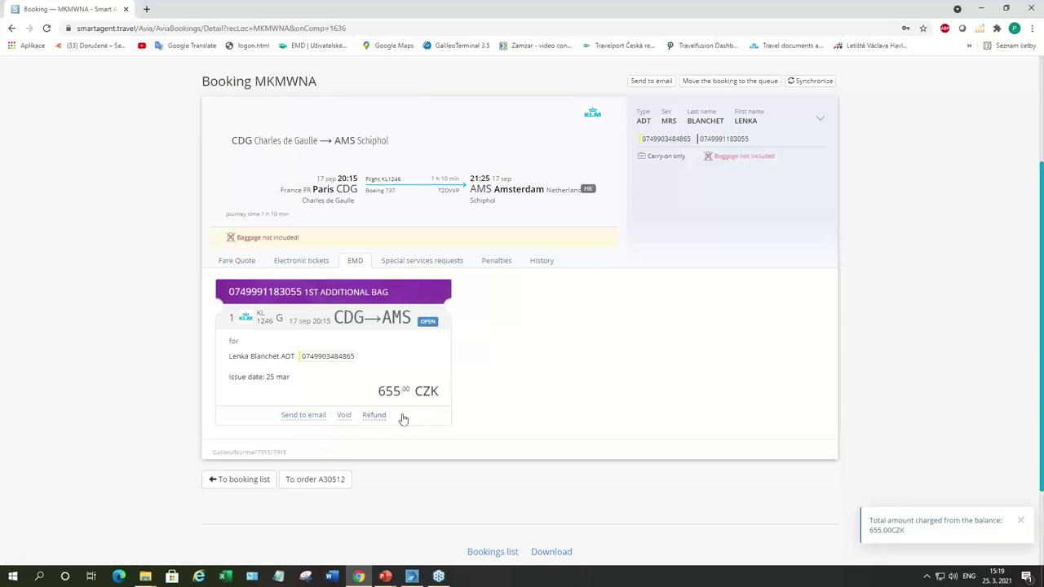
left_click(344, 416)
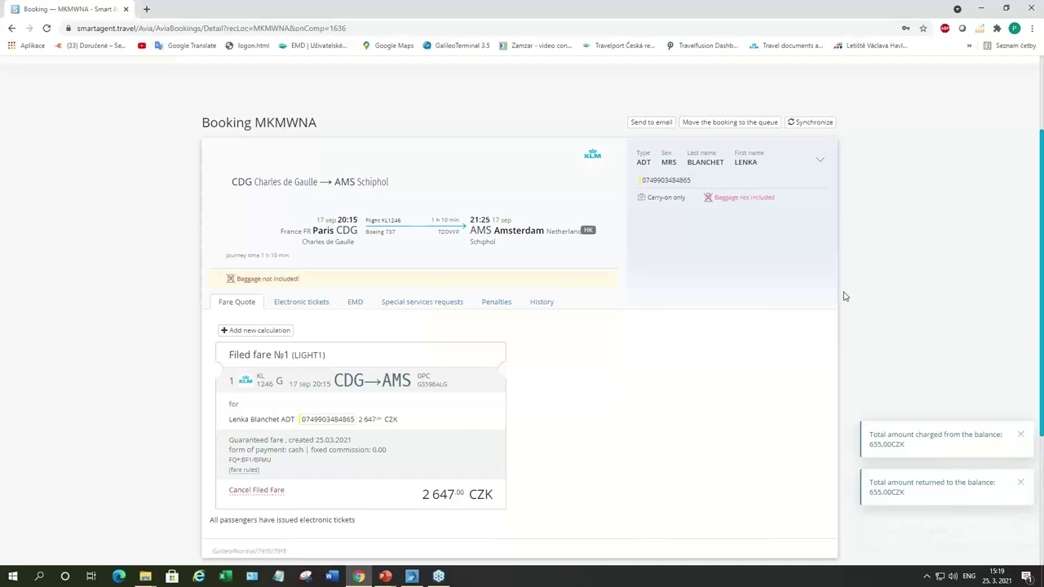
scroll(845, 296, "up", 2)
scroll(845, 296, "down", 1)
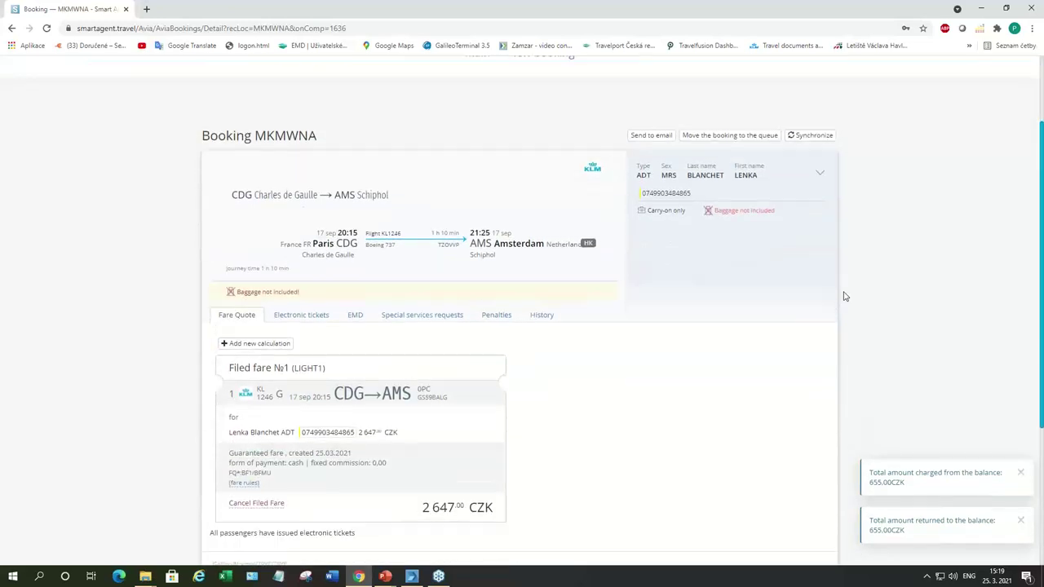
left_click(297, 320)
scroll(300, 325, "down", 1)
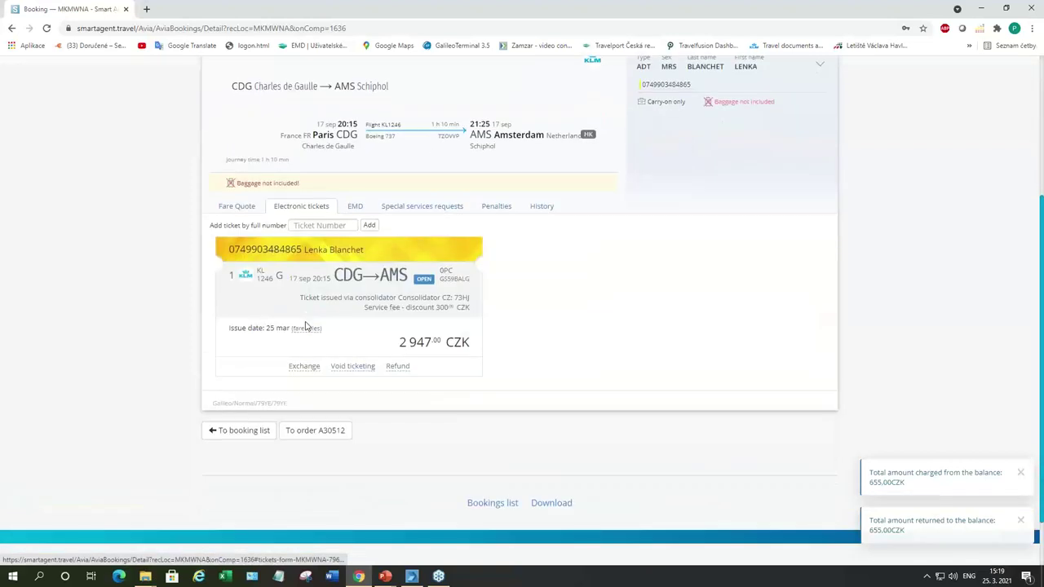
left_click(354, 369)
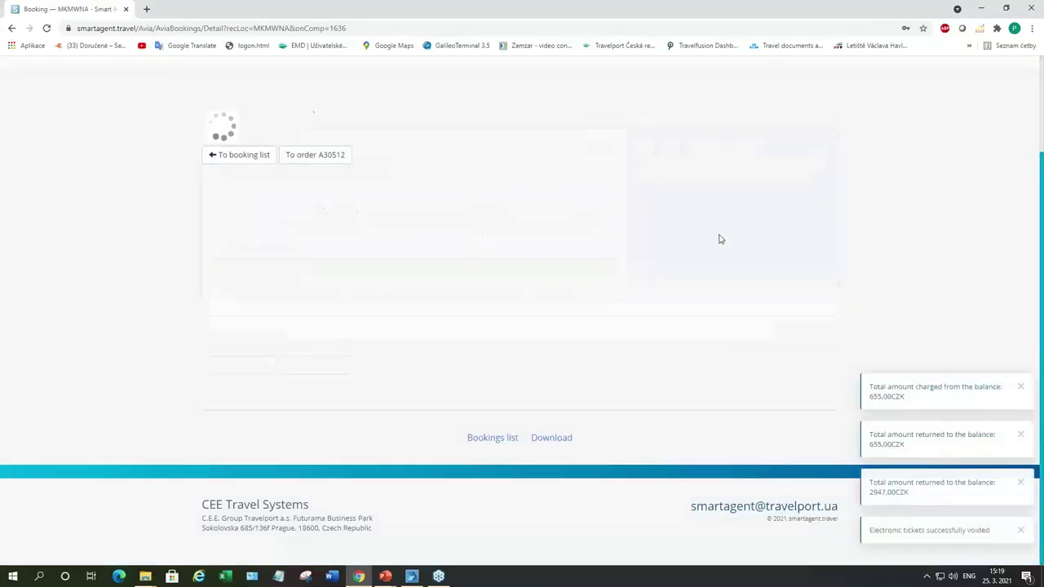
scroll(853, 222, "down", 1)
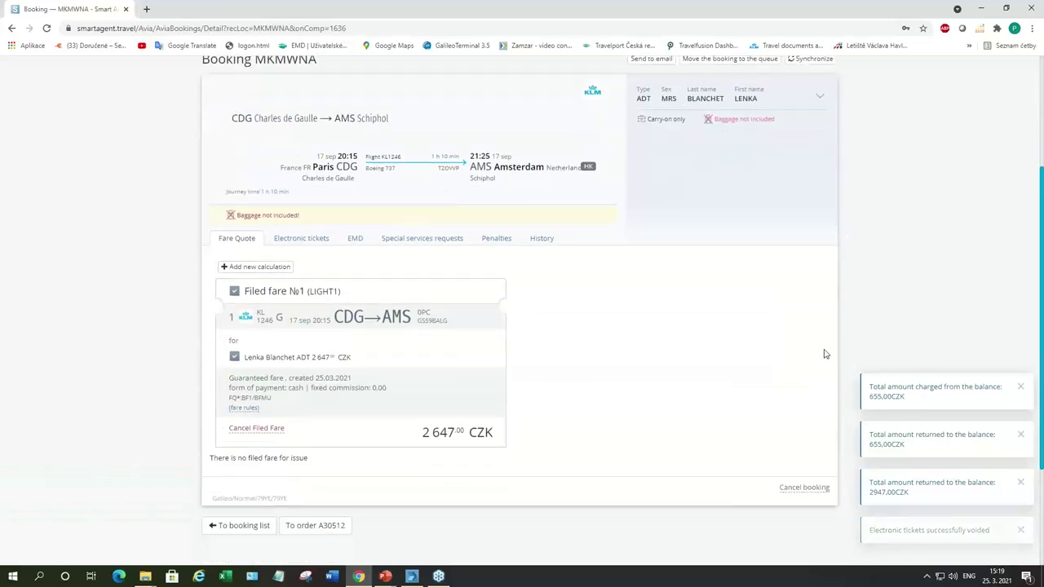
left_click(797, 494)
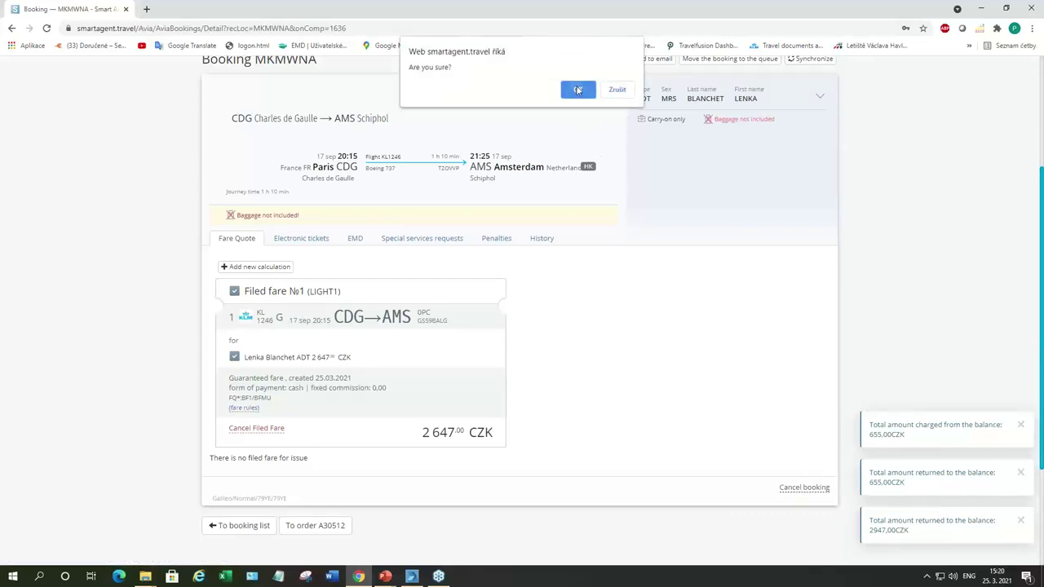
left_click(577, 89)
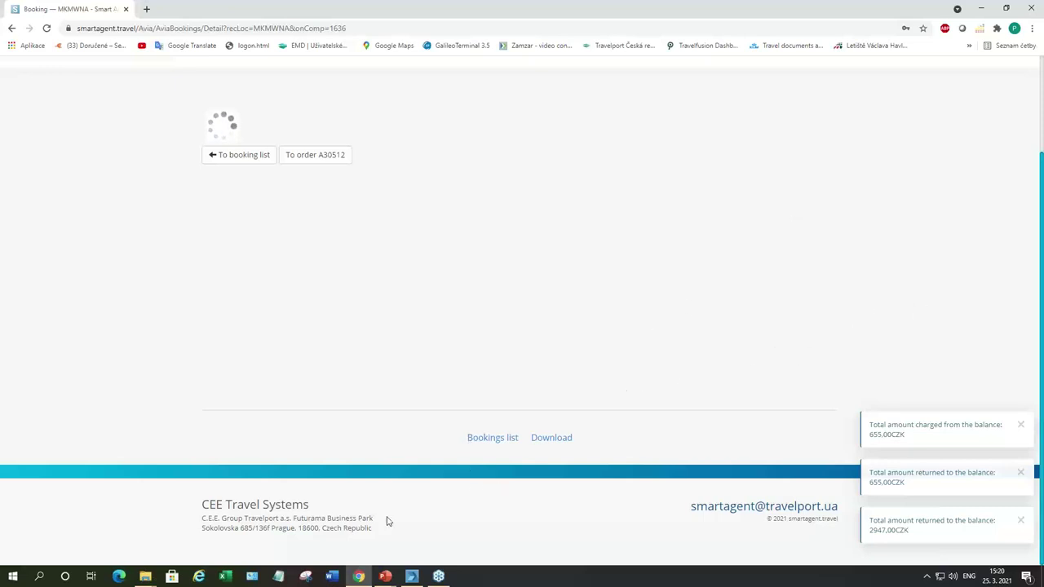
Step: Re-retrieve the booking with IR and check via EMDL that the bag EMD is VOID
left_click(420, 577)
type("IR")
key("Return")
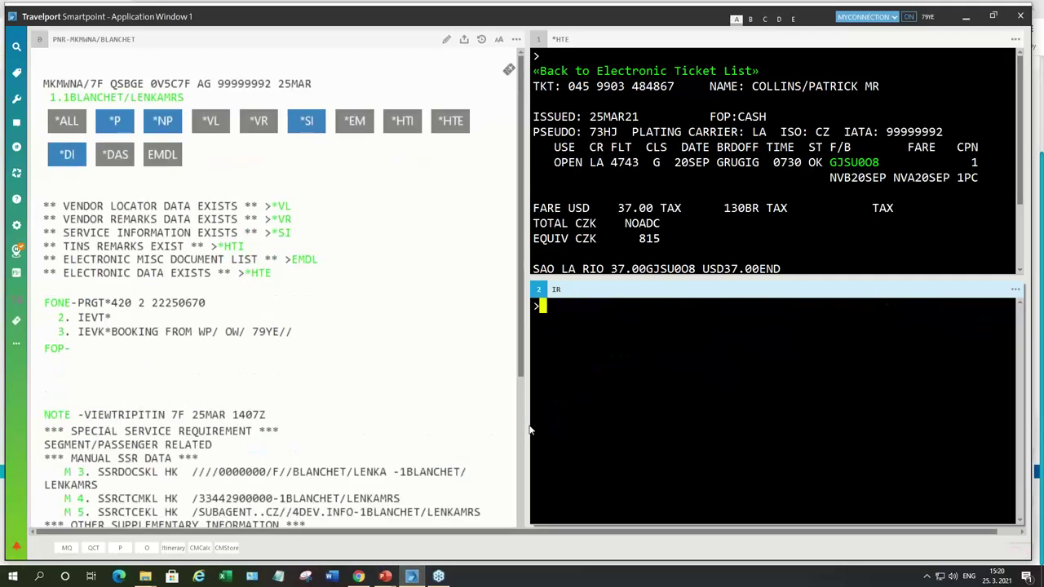
type("EMDL")
key("Return")
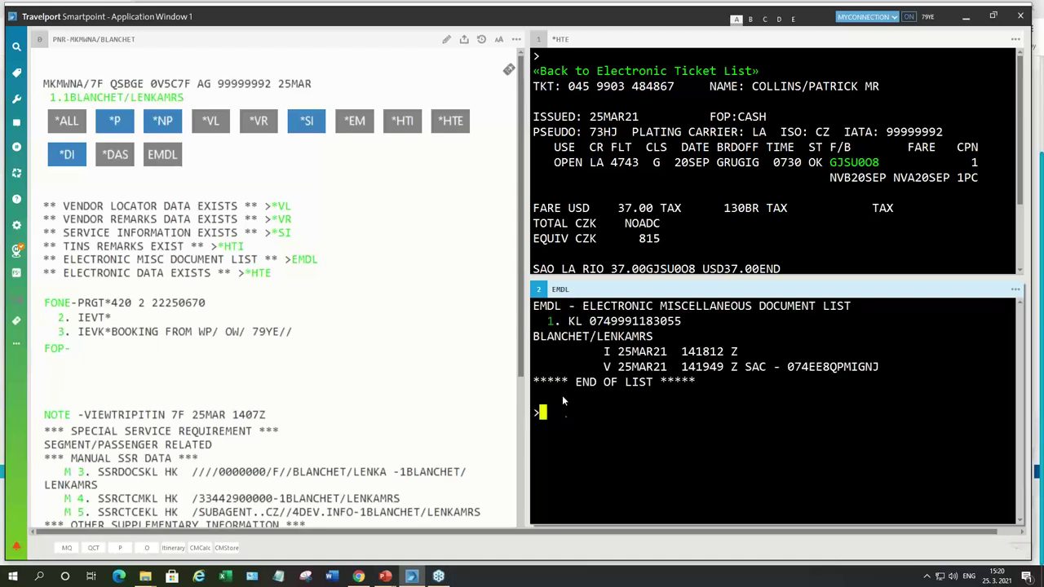
left_click(550, 323)
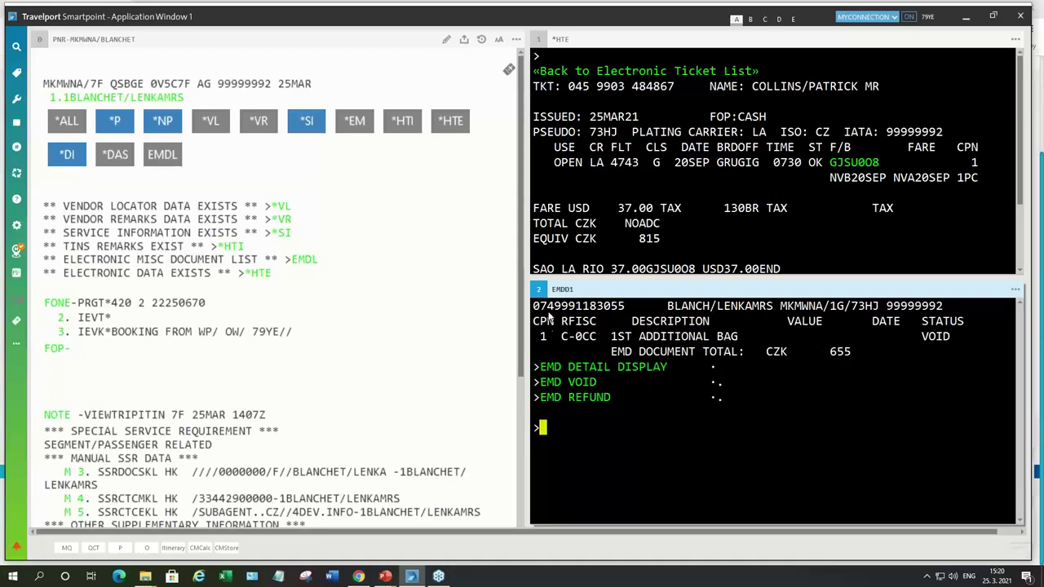
Step: Confirm the KL1246 e-ticket is VOID with *HTE, then close the record with I
type("*HTE")
key("Return")
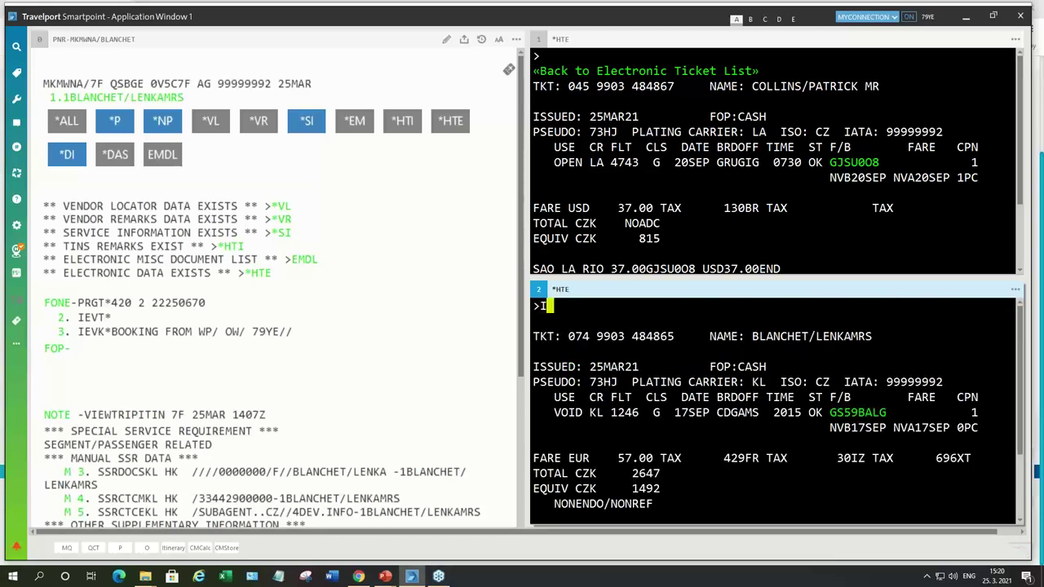
type("I")
key("Return")
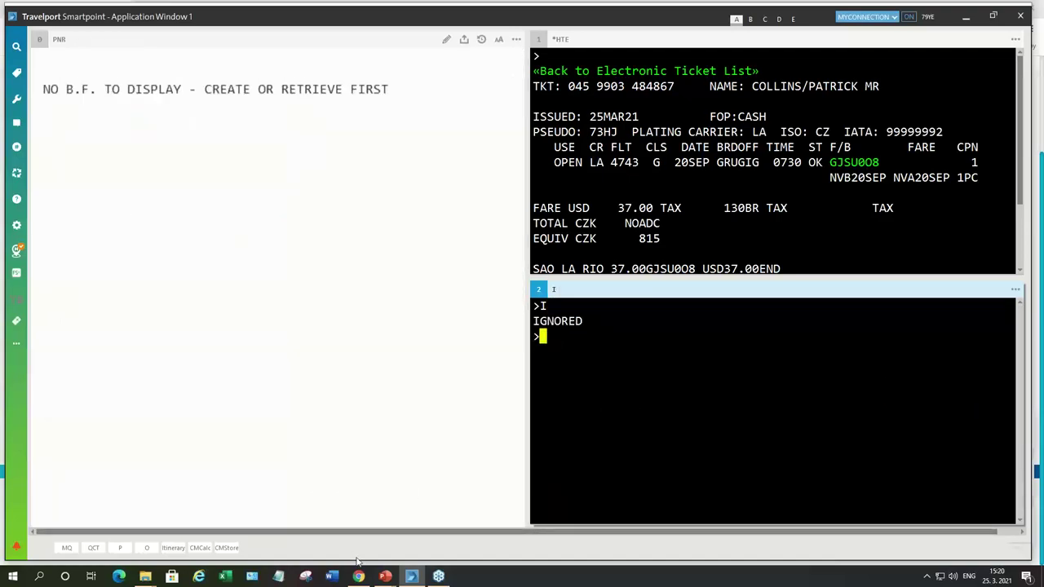
left_click(360, 577)
scroll(894, 337, "up", 2)
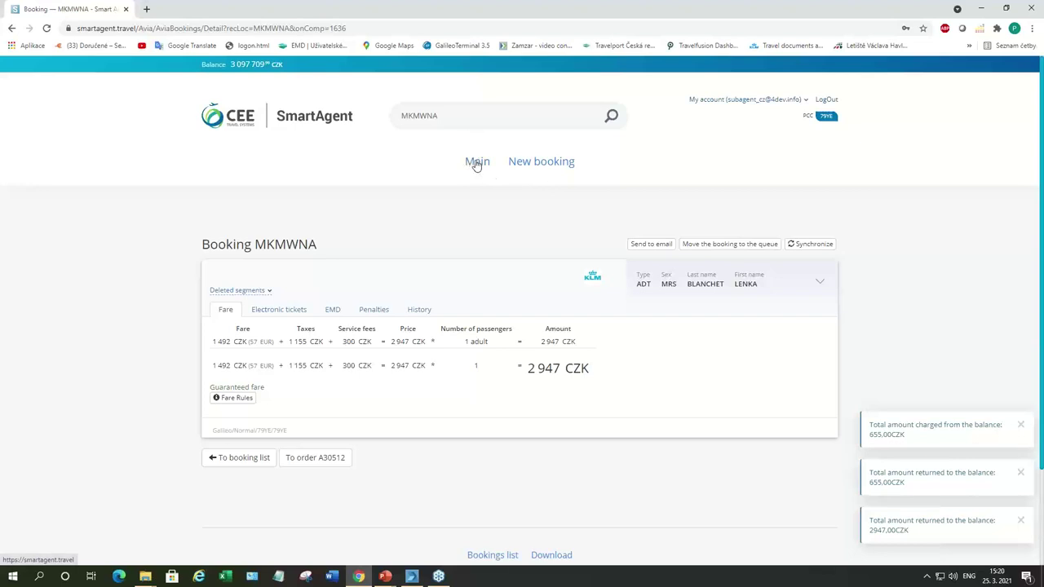
Step: Open the top GRU–GIG flight booking and show its electronic tickets
left_click(477, 163)
scroll(478, 244, "down", 2)
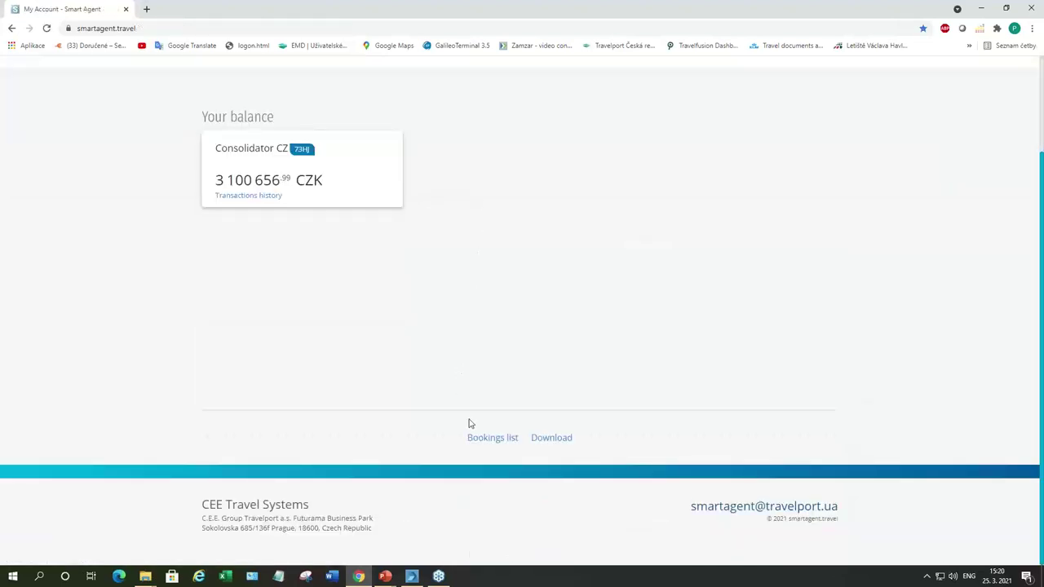
left_click(483, 439)
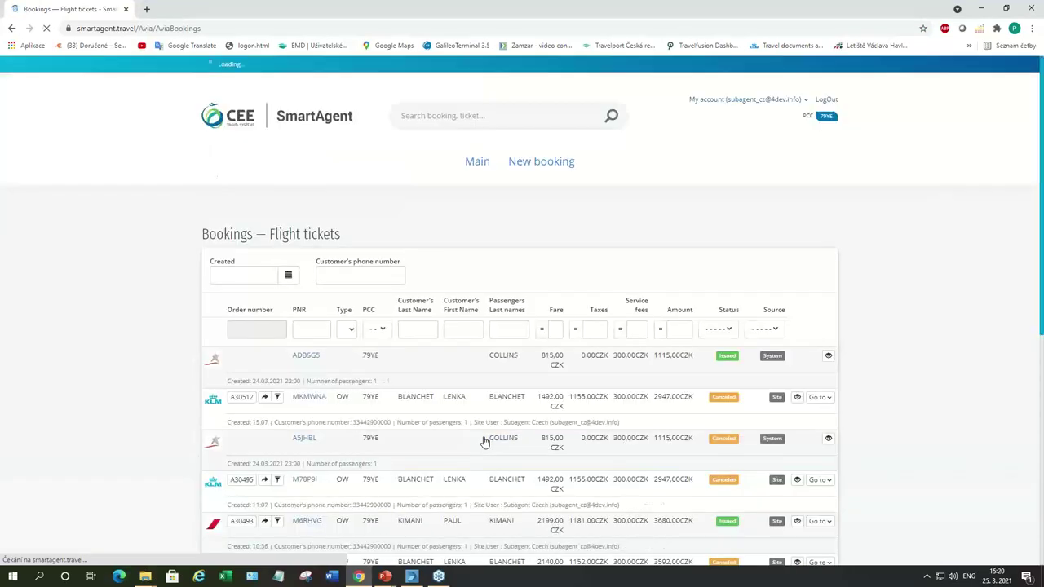
left_click(827, 357)
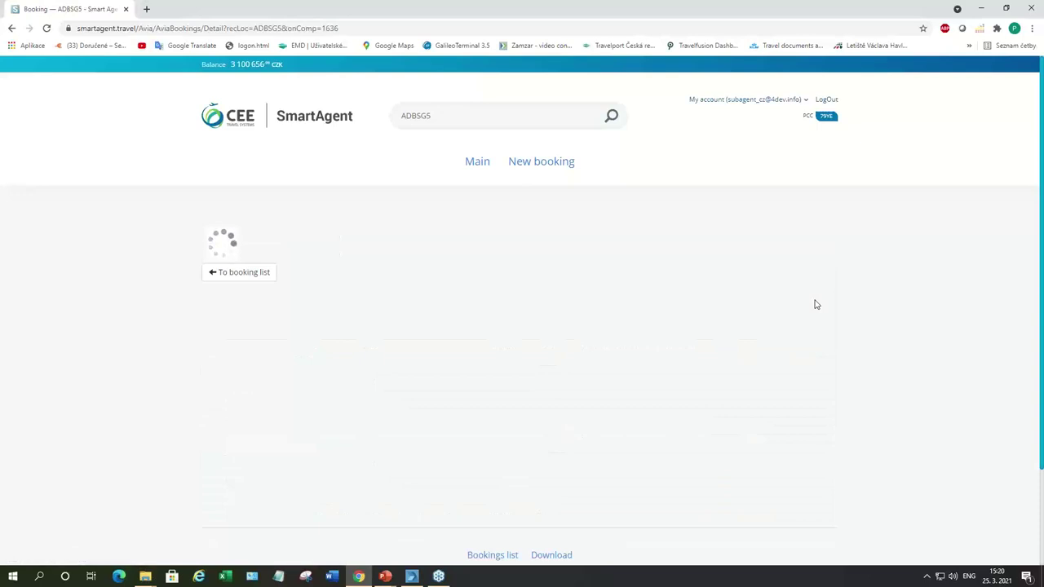
scroll(851, 323, "down", 2)
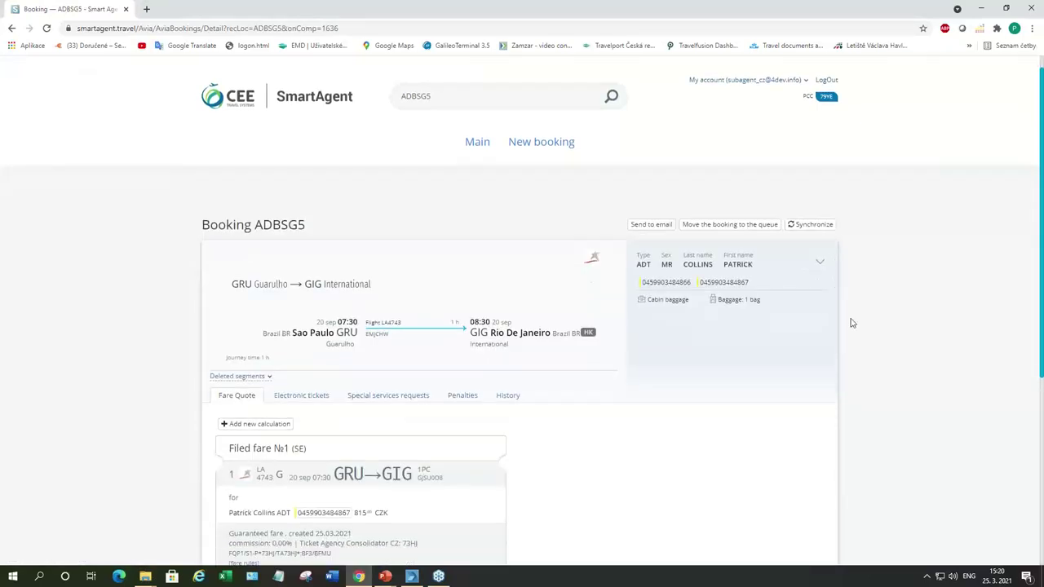
left_click(301, 252)
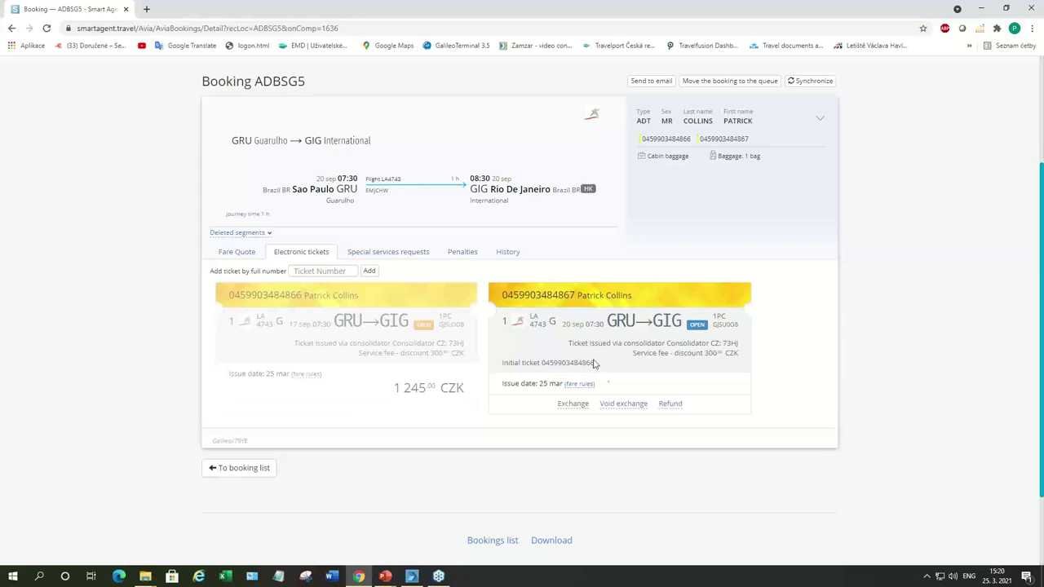
Step: Void the exchange on the second ticket and void the original first ticket
left_click(620, 405)
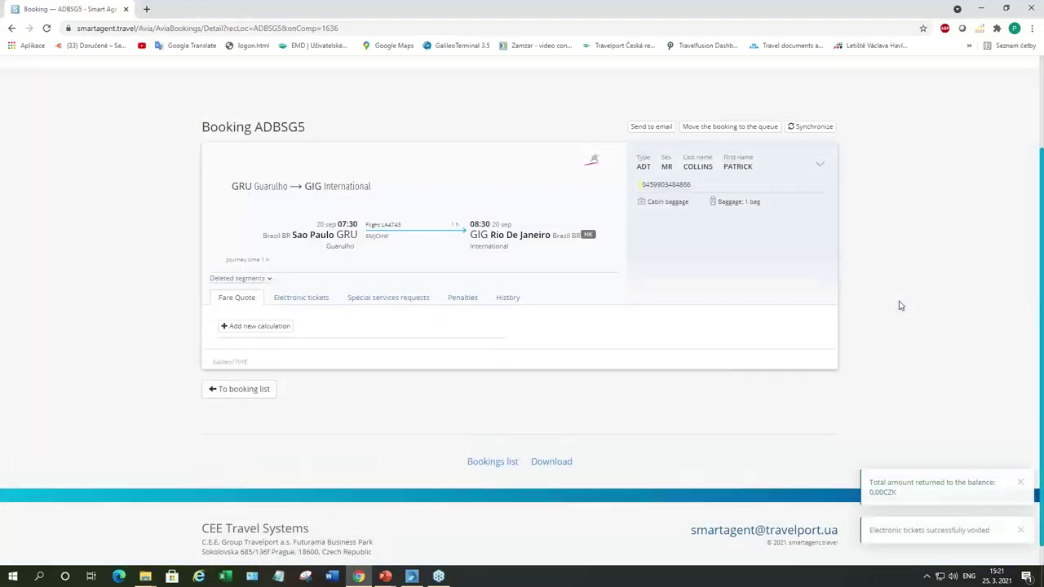
scroll(901, 305, "down", 3)
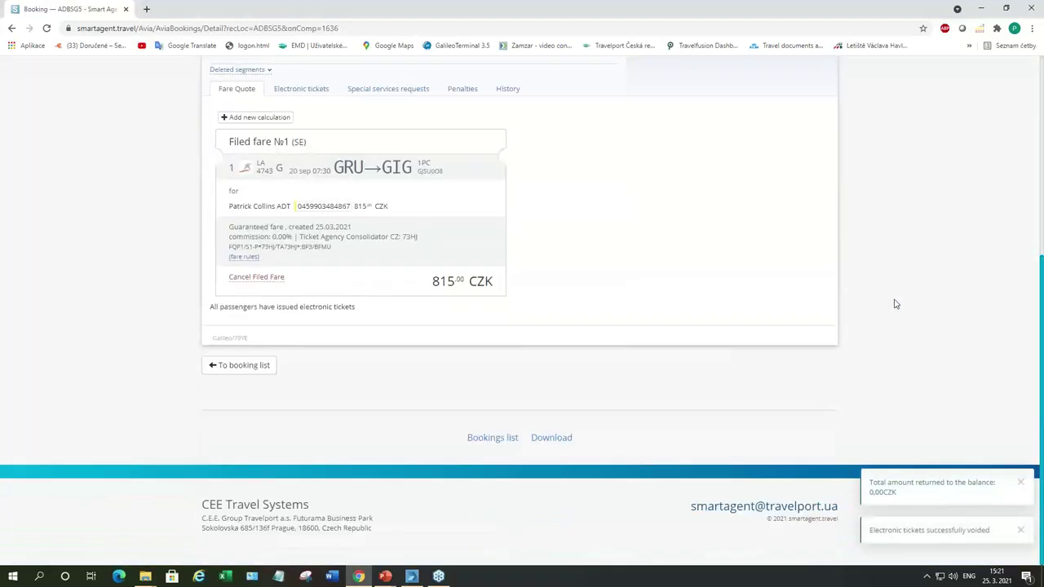
scroll(895, 303, "up", 2)
left_click(314, 198)
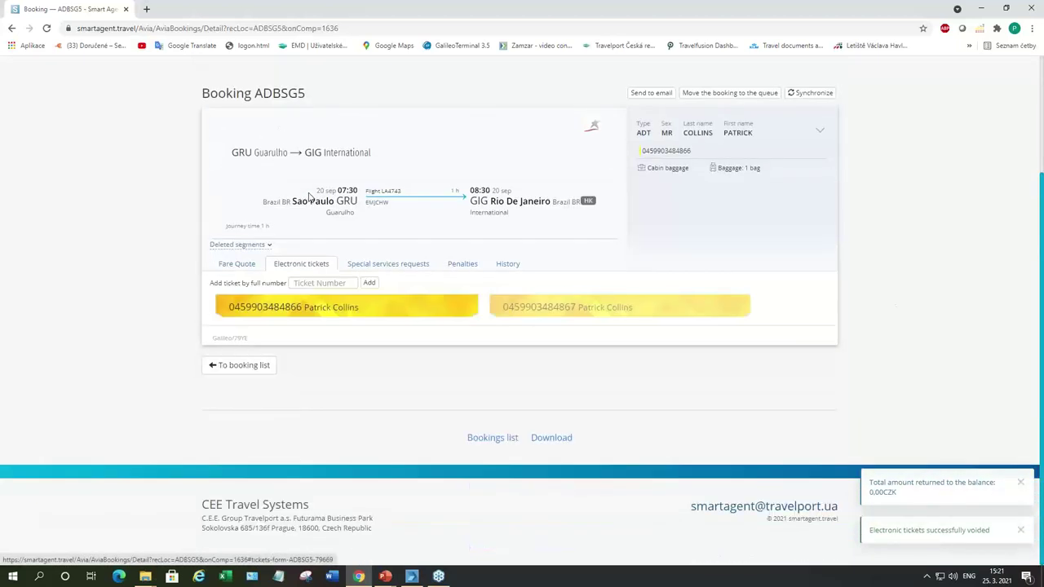
scroll(310, 196, "down", 1)
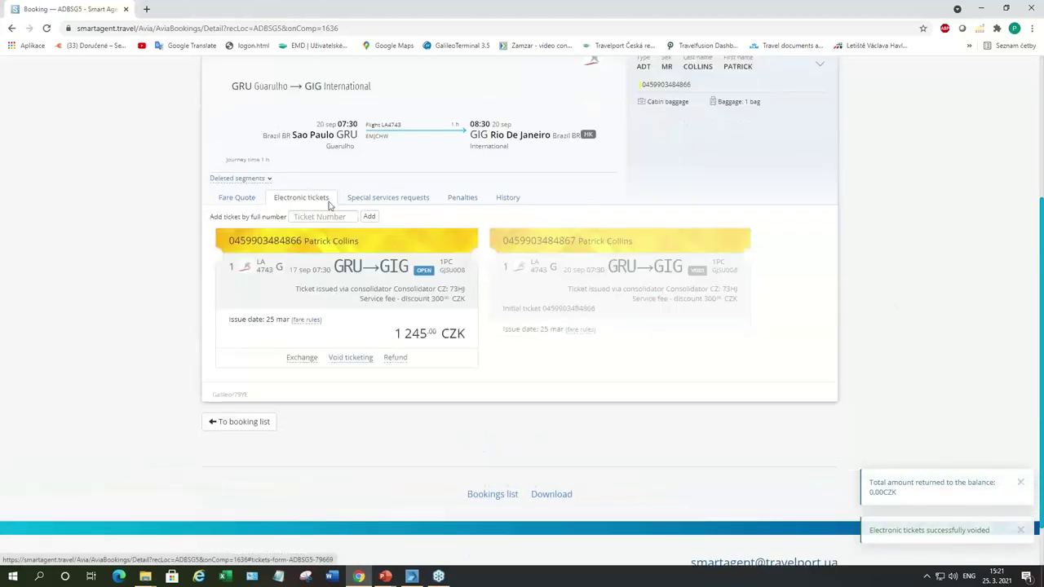
left_click(344, 363)
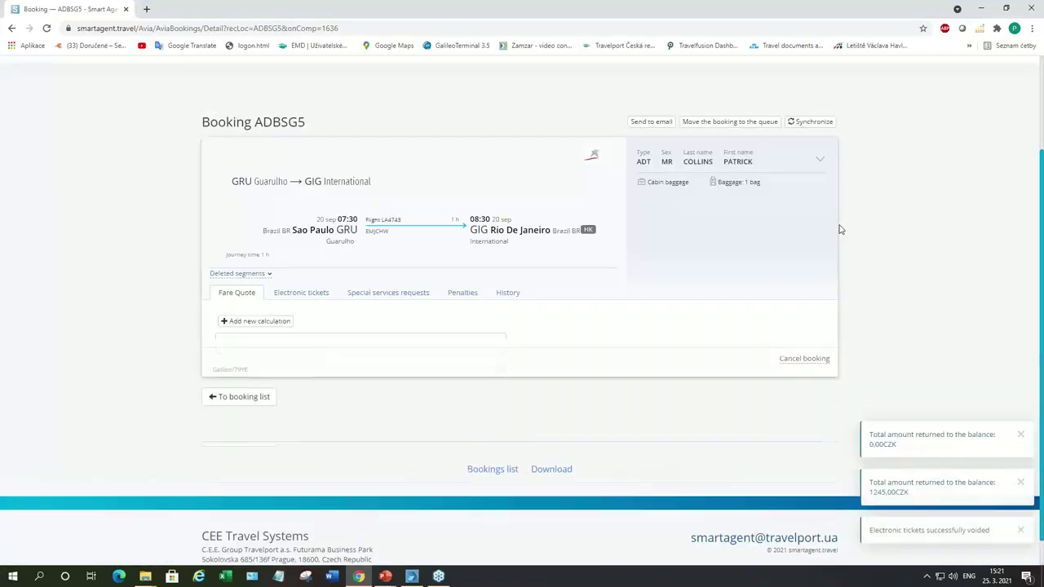
Step: Cancel the GRU–GIG booking and select its booking code in the heading
scroll(816, 334, "down", 2)
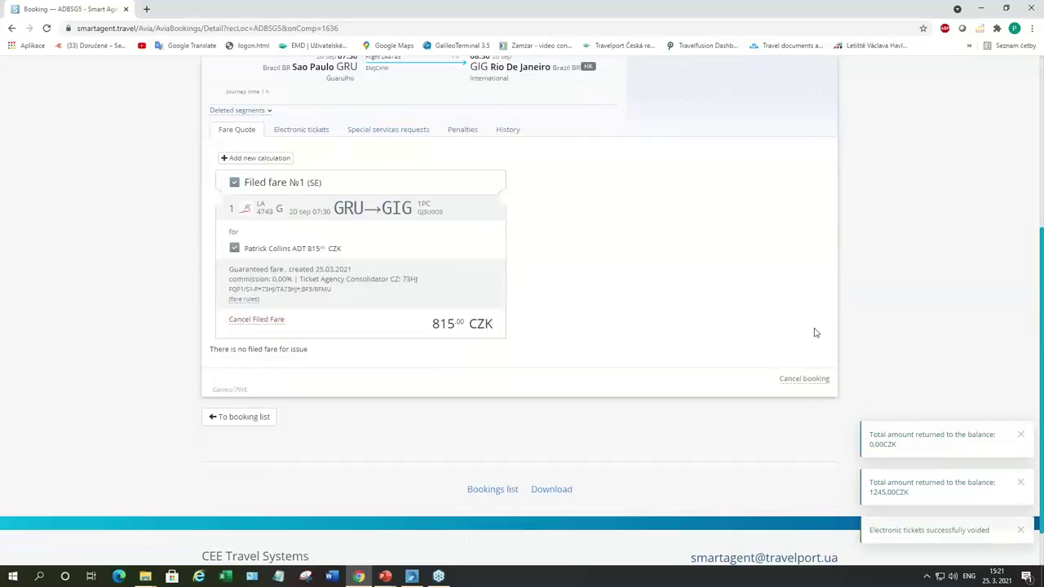
left_click(801, 380)
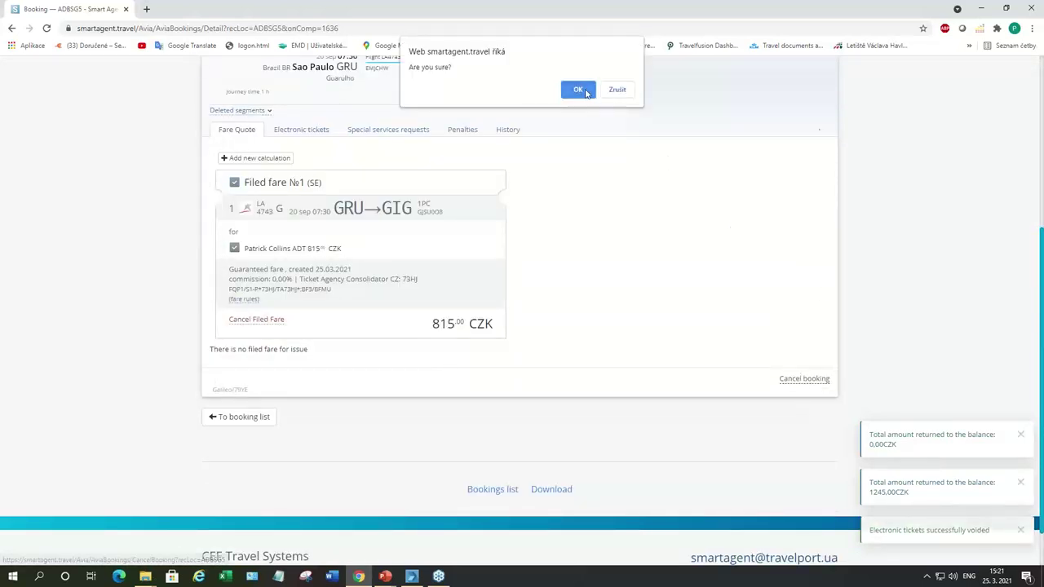
key("Return")
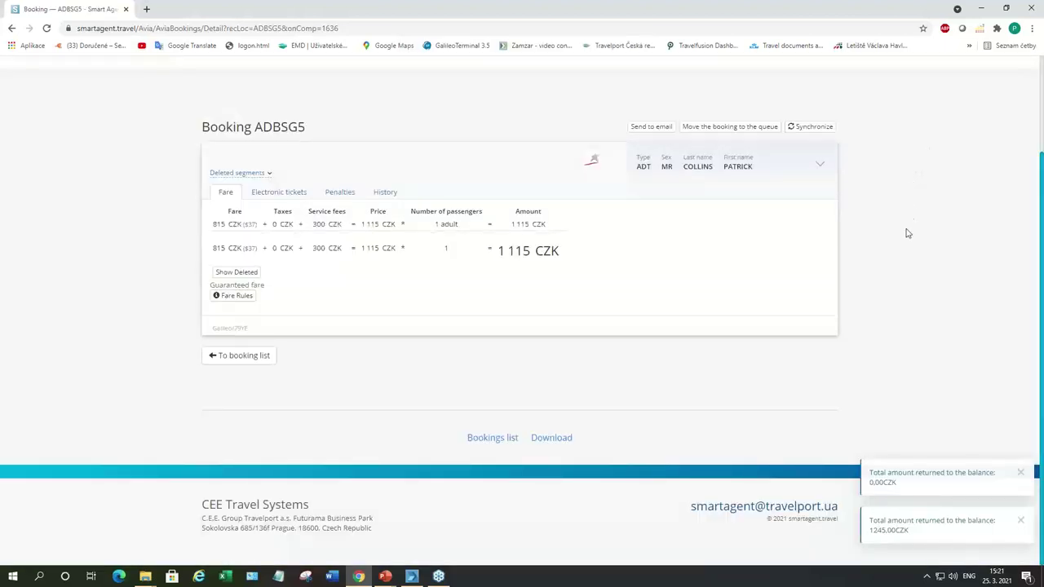
scroll(906, 236, "up", 2)
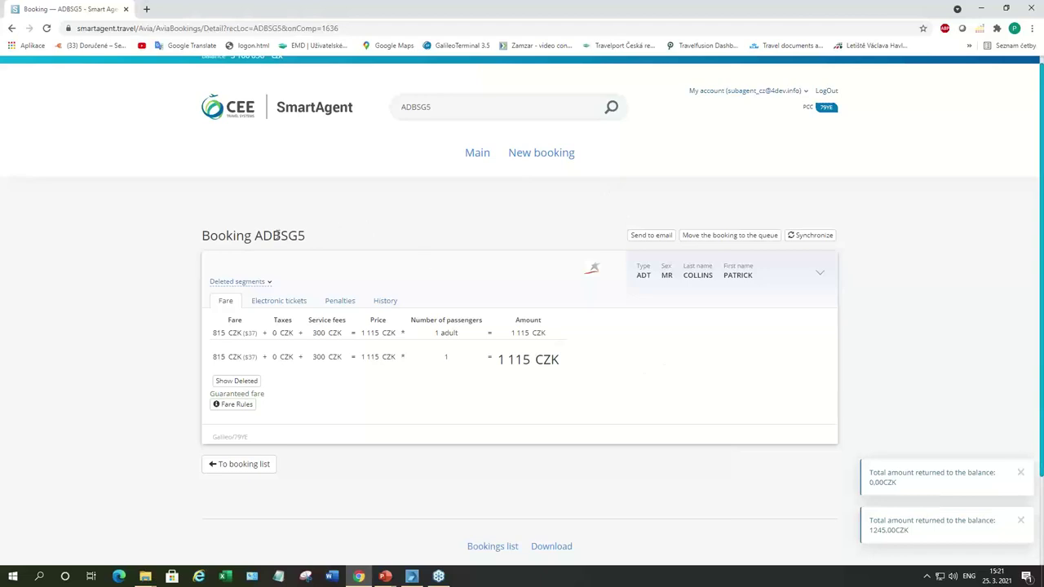
left_click_drag(256, 234, 302, 238)
key("ctrl+c")
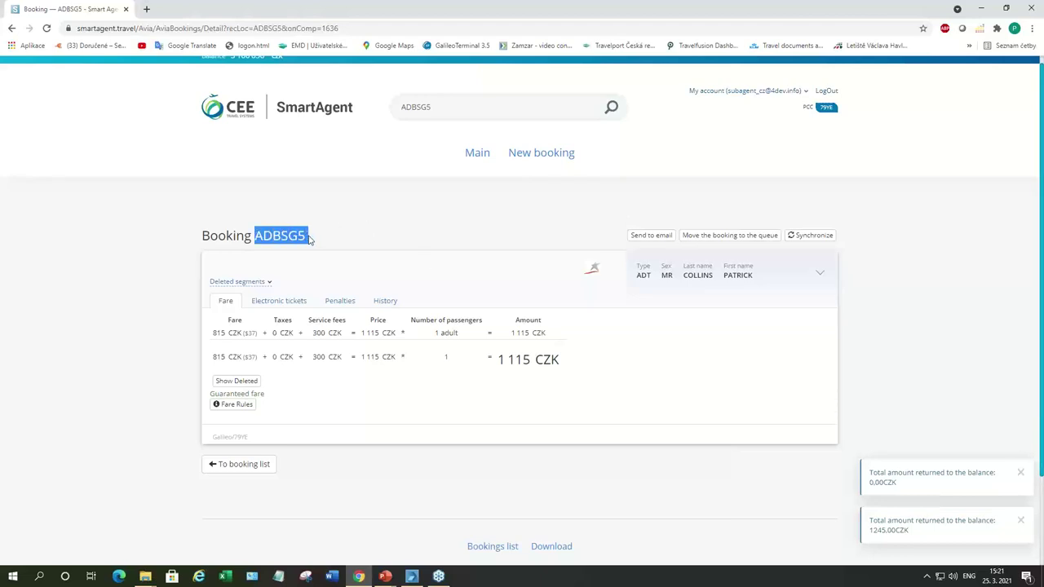
left_click(411, 576)
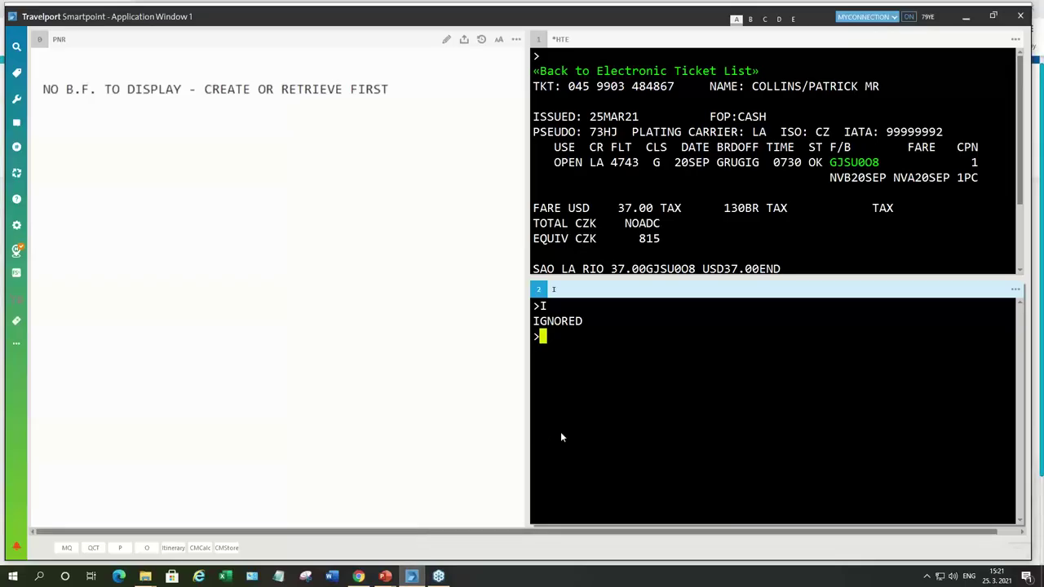
type("*")
key("ctrl+v")
key("Return")
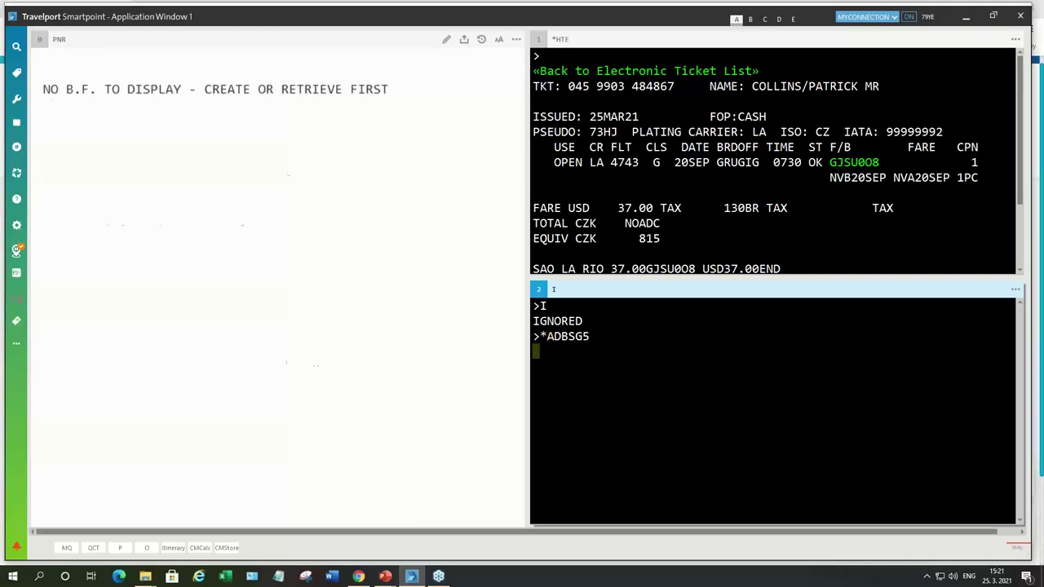
Step: Check TE001 and TE002, confirming the 20SEP LA 4743 coupon is VOID, then close with I
left_click(352, 122)
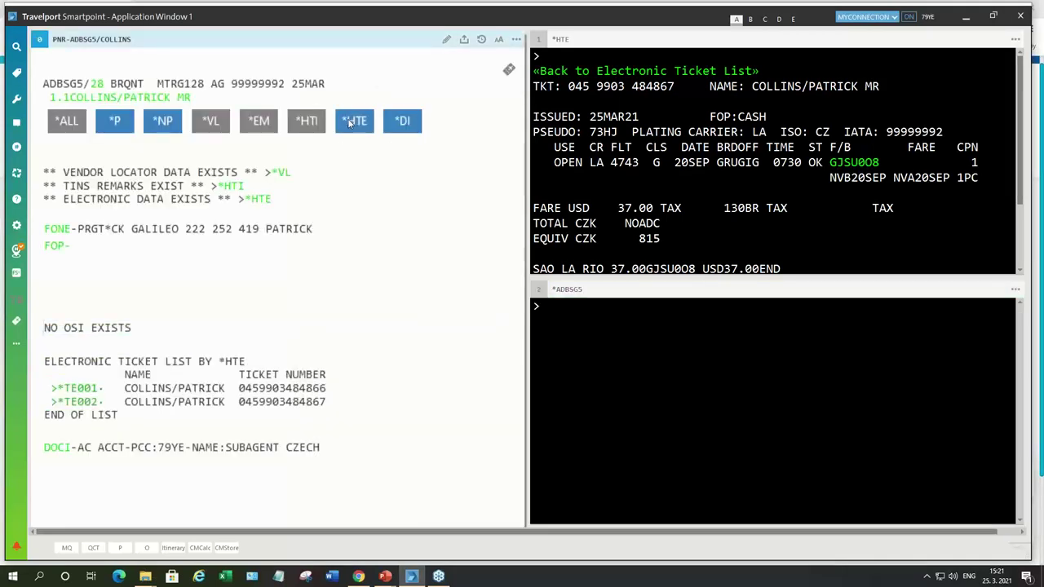
left_click(78, 390)
left_click(112, 364)
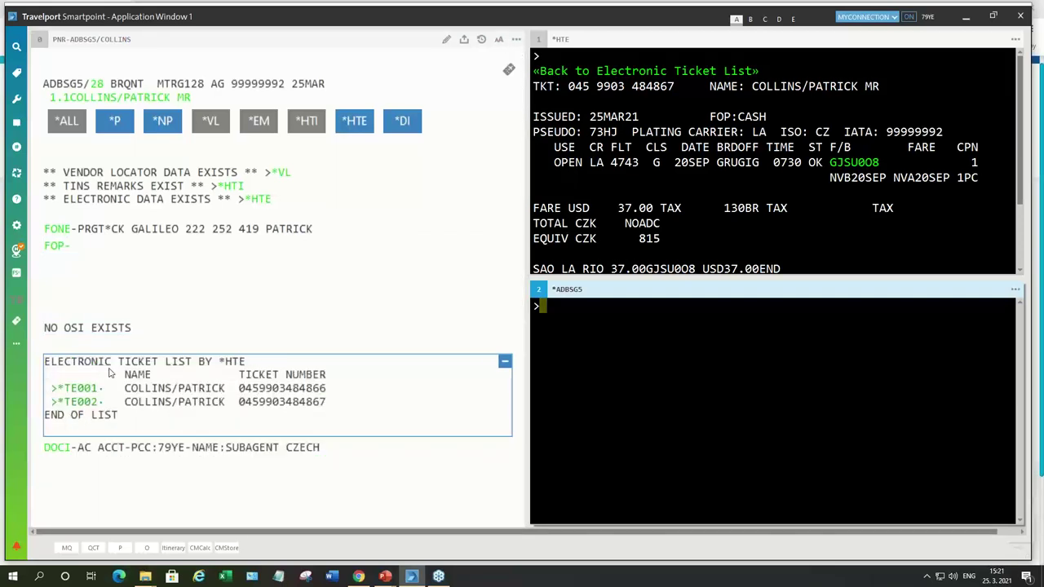
left_click(82, 402)
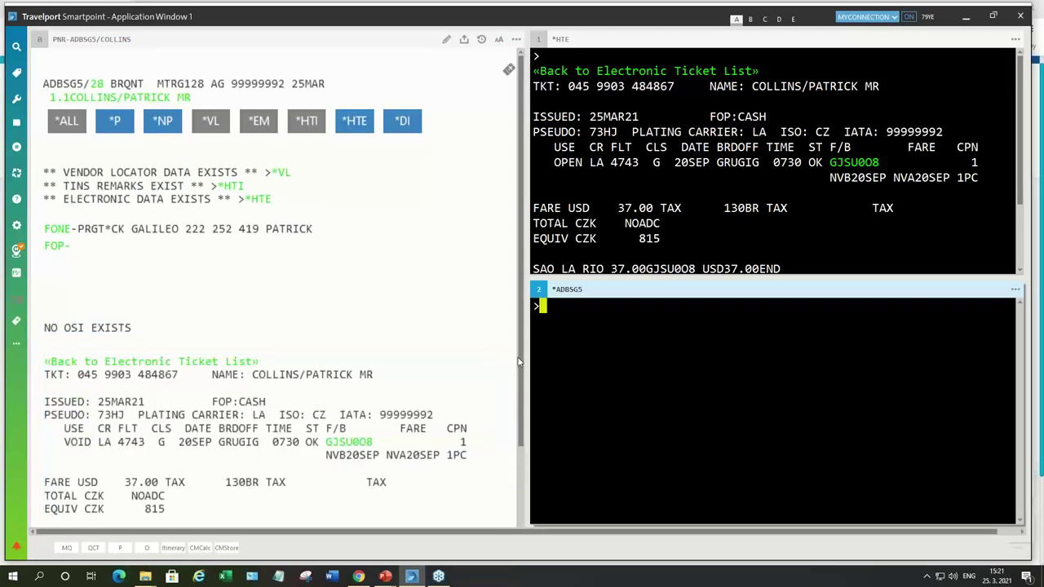
type("I")
key("Return")
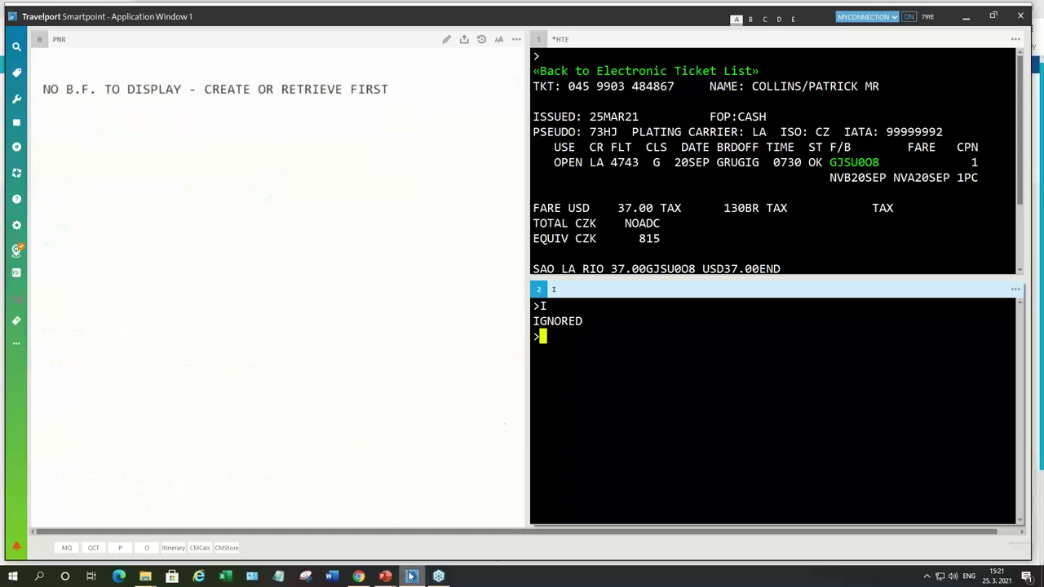
left_click(359, 576)
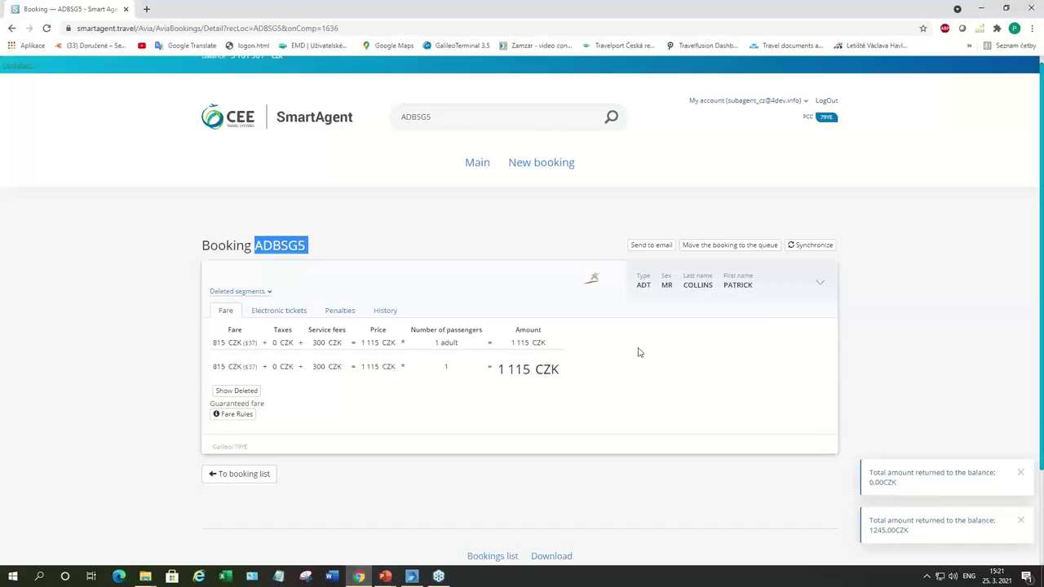
left_click(477, 163)
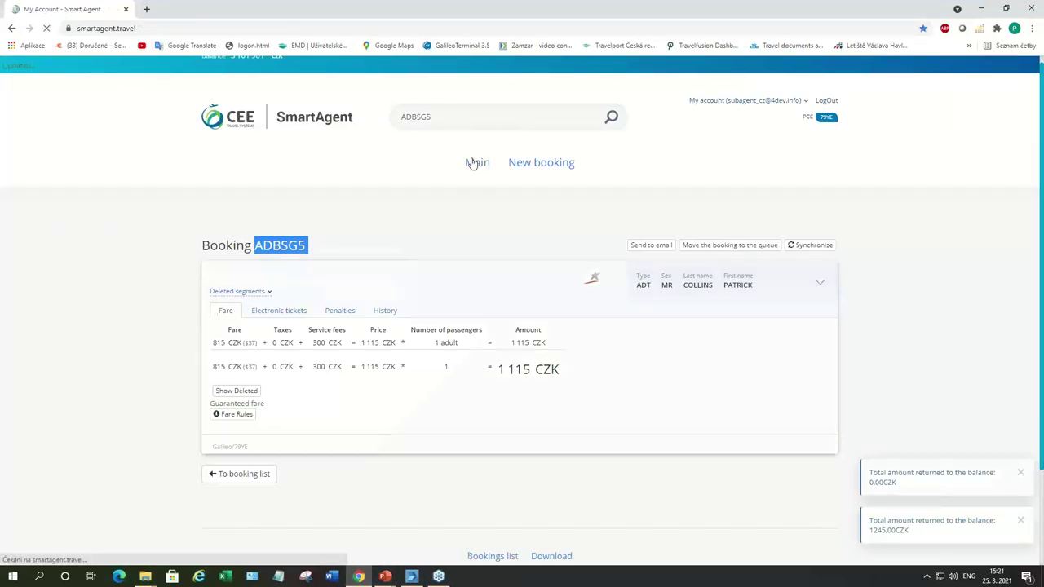
scroll(530, 281, "down", 2)
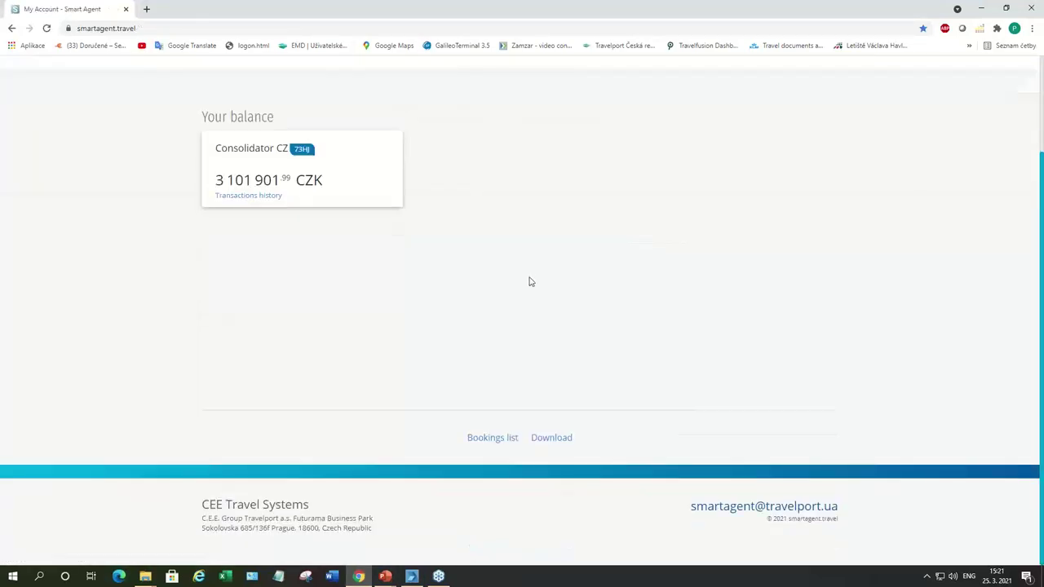
left_click(249, 196)
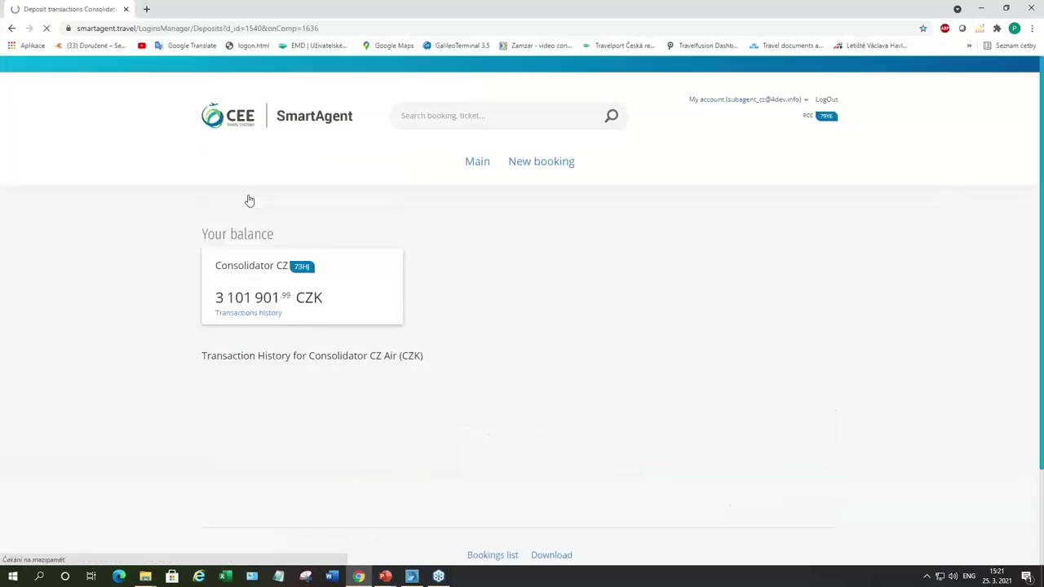
scroll(806, 275, "down", 4)
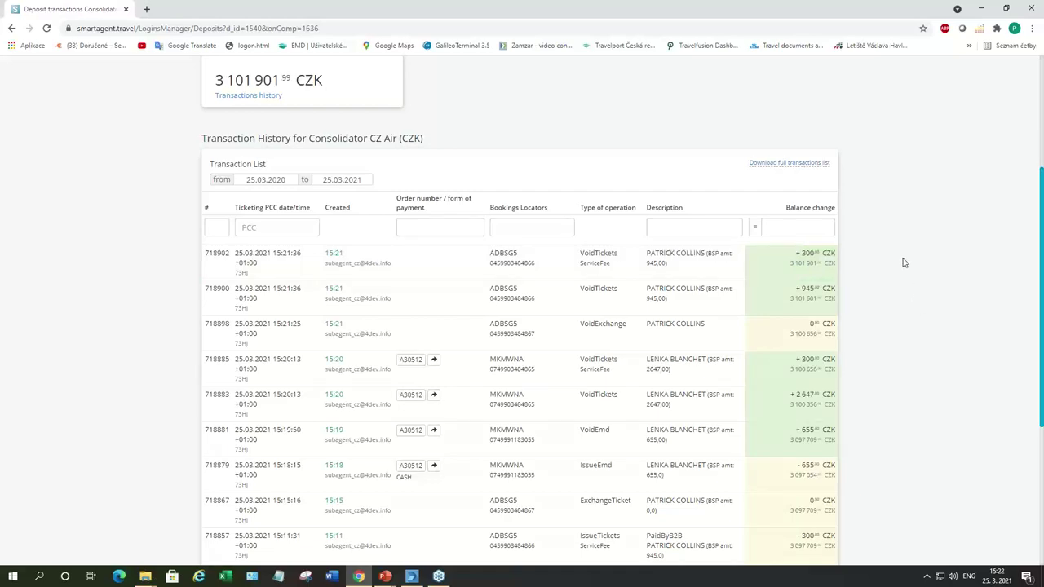
scroll(903, 262, "down", 2)
scroll(903, 262, "up", 4)
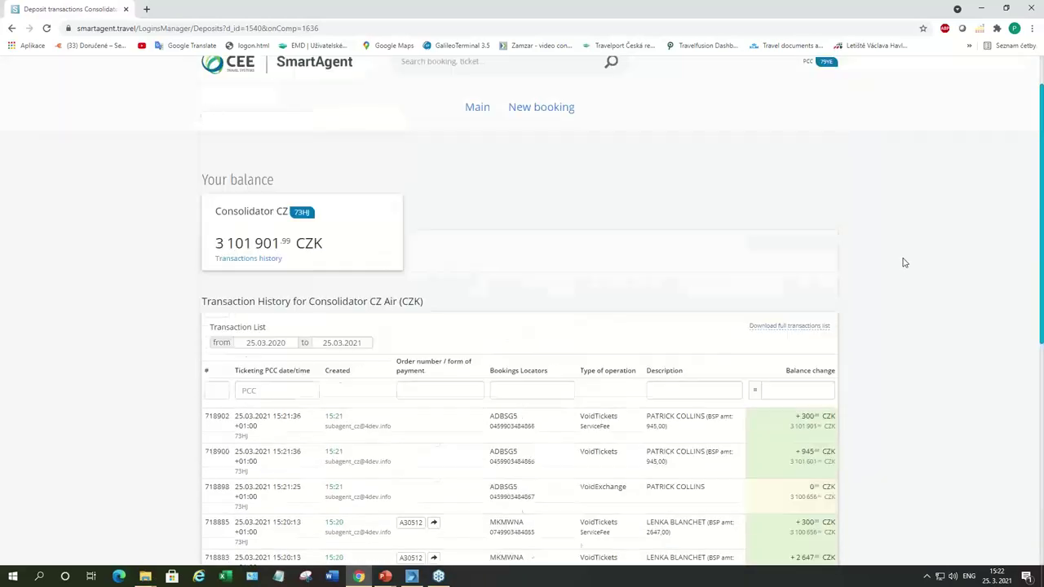
scroll(903, 262, "up", 1)
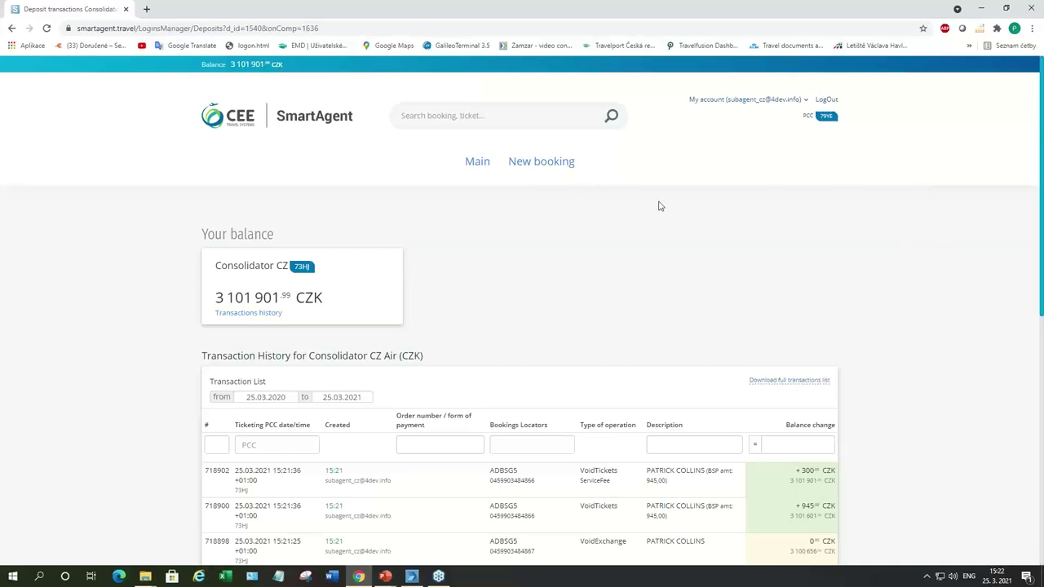
Step: Log out and sign in as Consolidator_Studentagency_CZ using the saved login
left_click(825, 100)
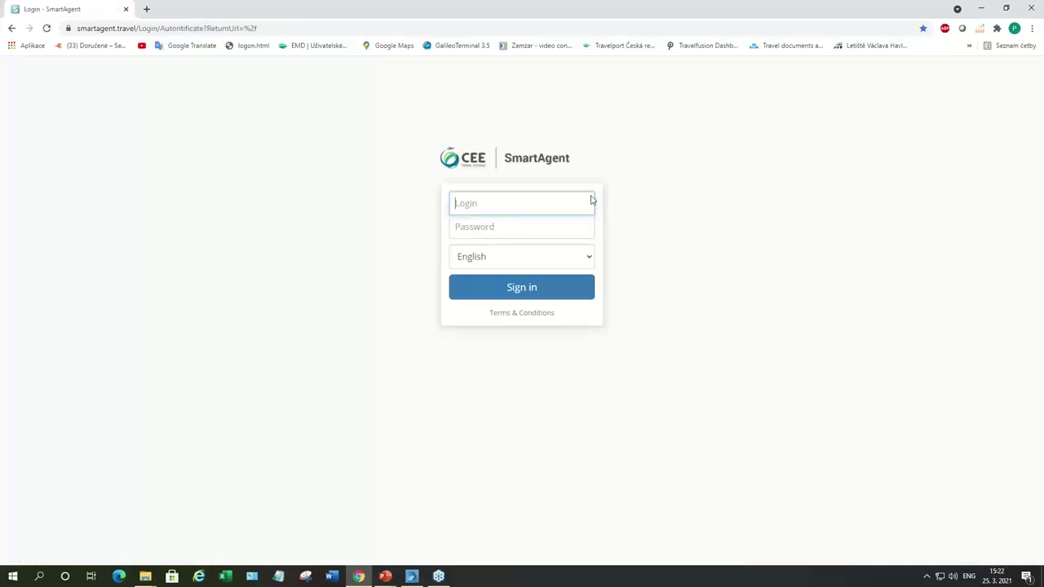
left_click(559, 205)
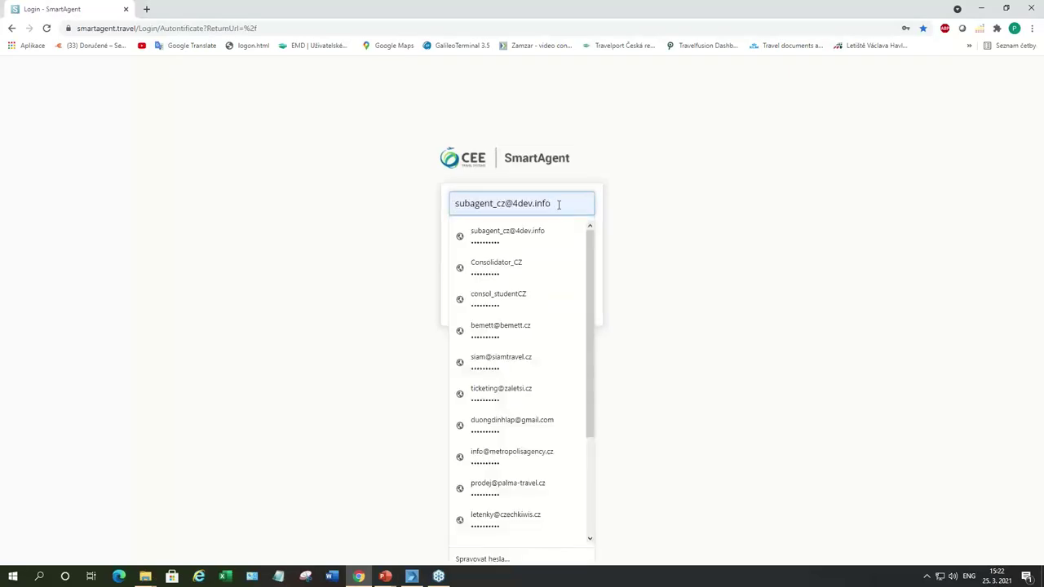
left_click(533, 301)
left_click(532, 286)
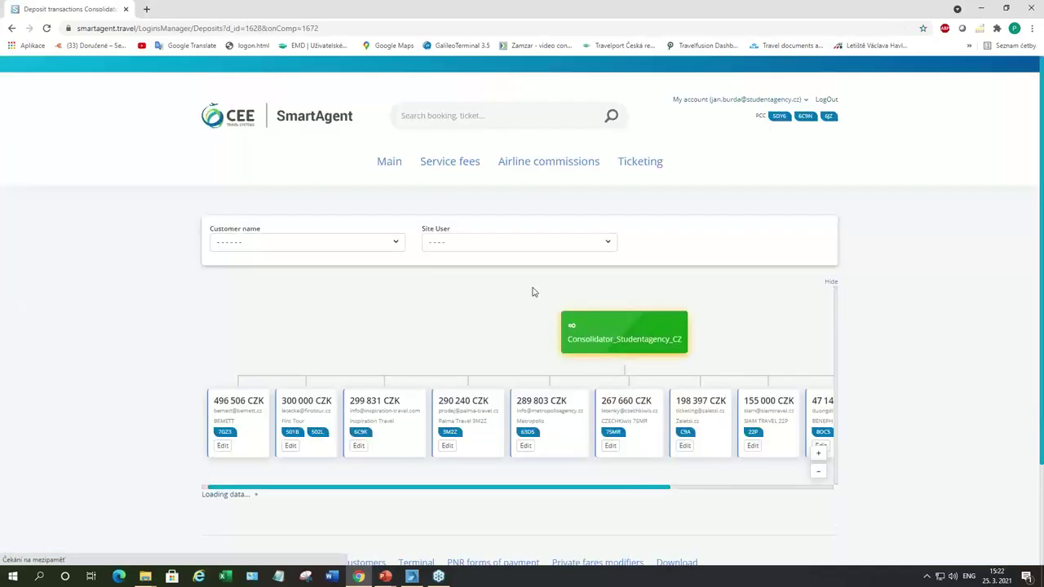
scroll(890, 278, "down", 2)
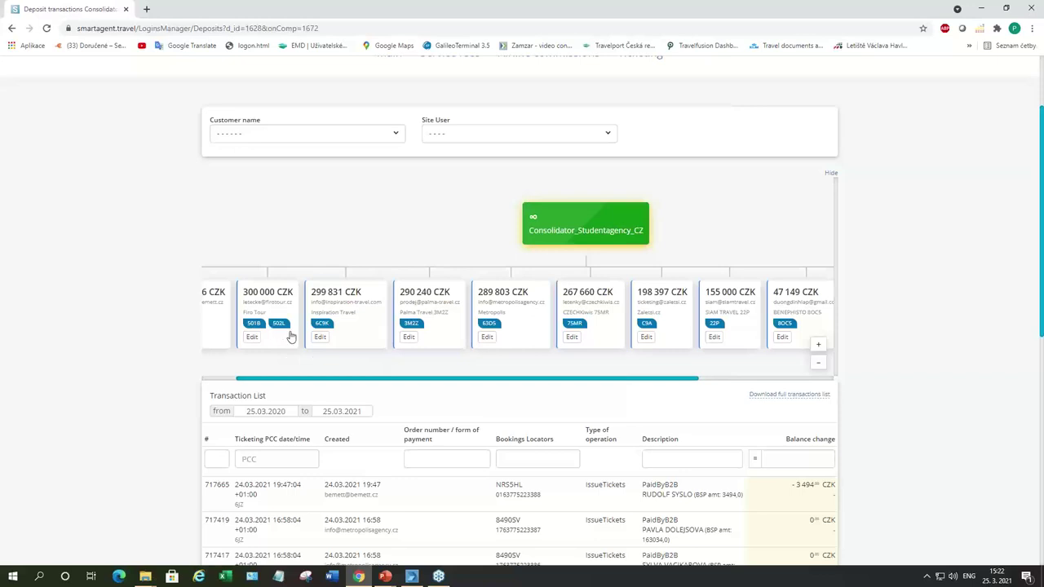
left_click_drag(357, 383, 324, 384)
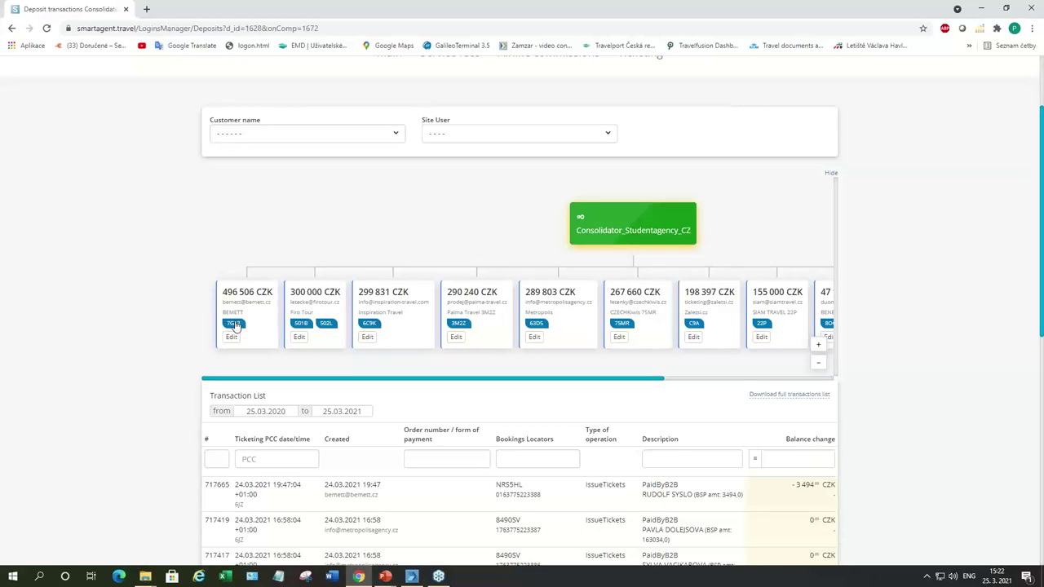
left_click(234, 325)
scroll(236, 326, "down", 2)
scroll(626, 483, "down", 1)
scroll(626, 483, "up", 2)
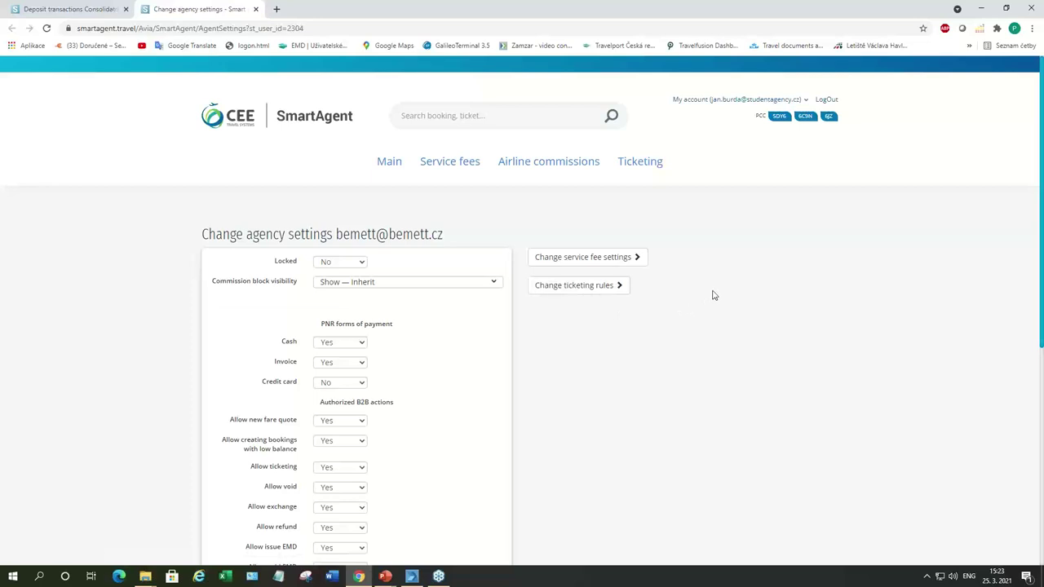
scroll(713, 296, "down", 1)
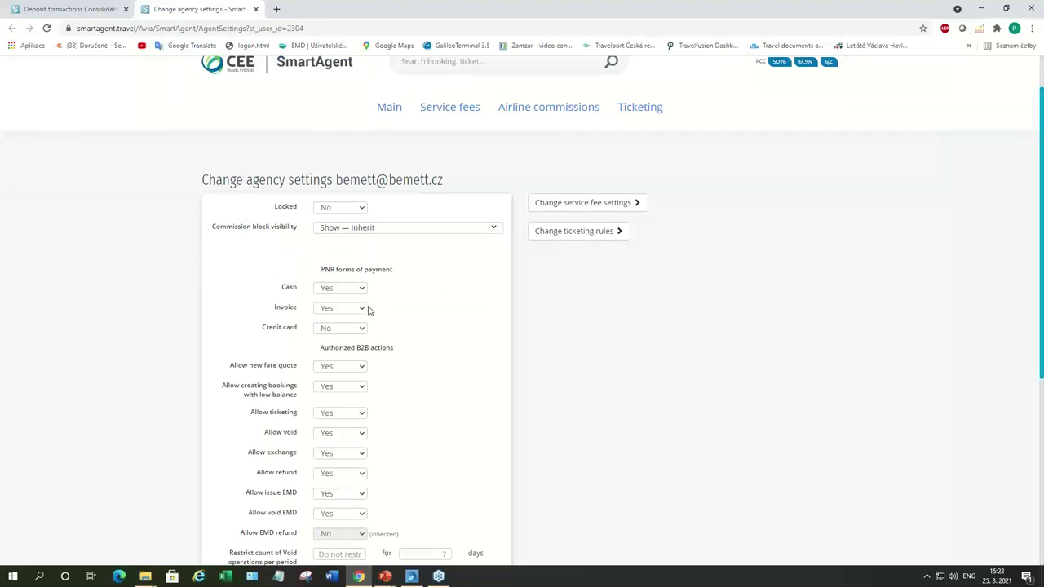
scroll(394, 304, "down", 2)
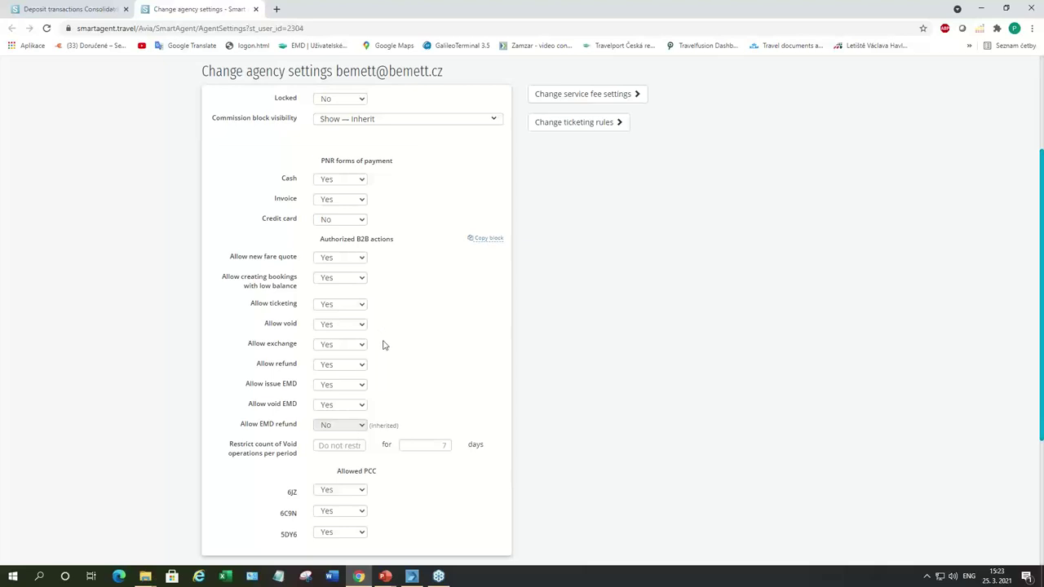
scroll(385, 359, "down", 1)
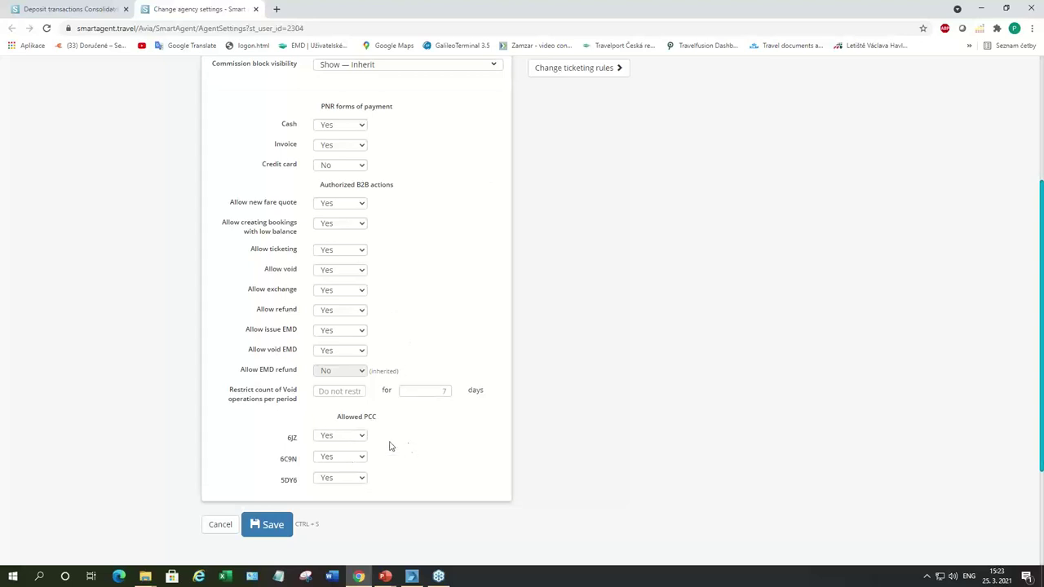
scroll(533, 430, "up", 5)
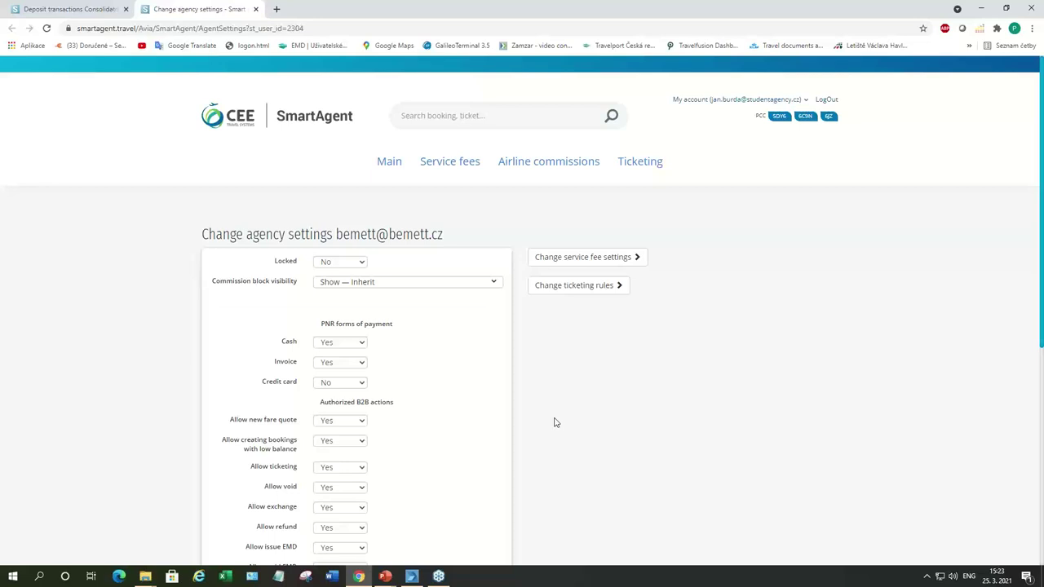
scroll(554, 421, "down", 2)
scroll(555, 421, "up", 1)
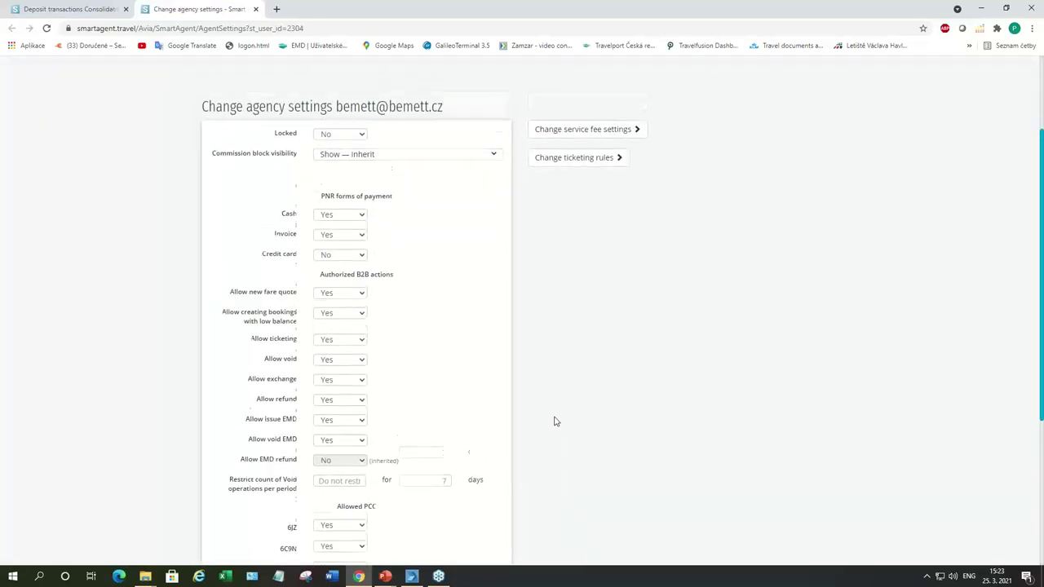
scroll(554, 421, "up", 1)
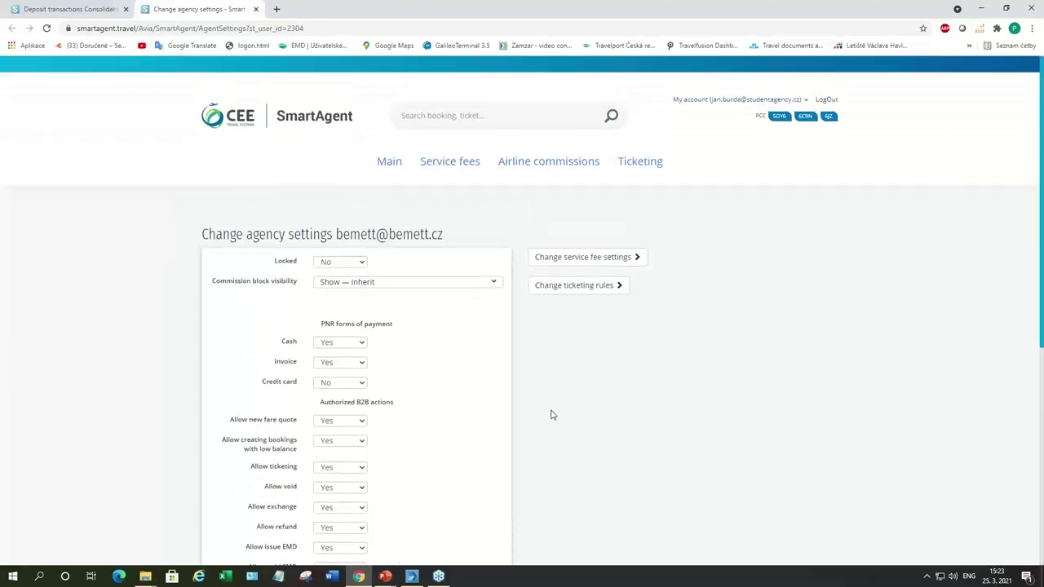
Step: Go to Main and scroll the deposits overview of sub-agency balances and transactions
left_click(389, 166)
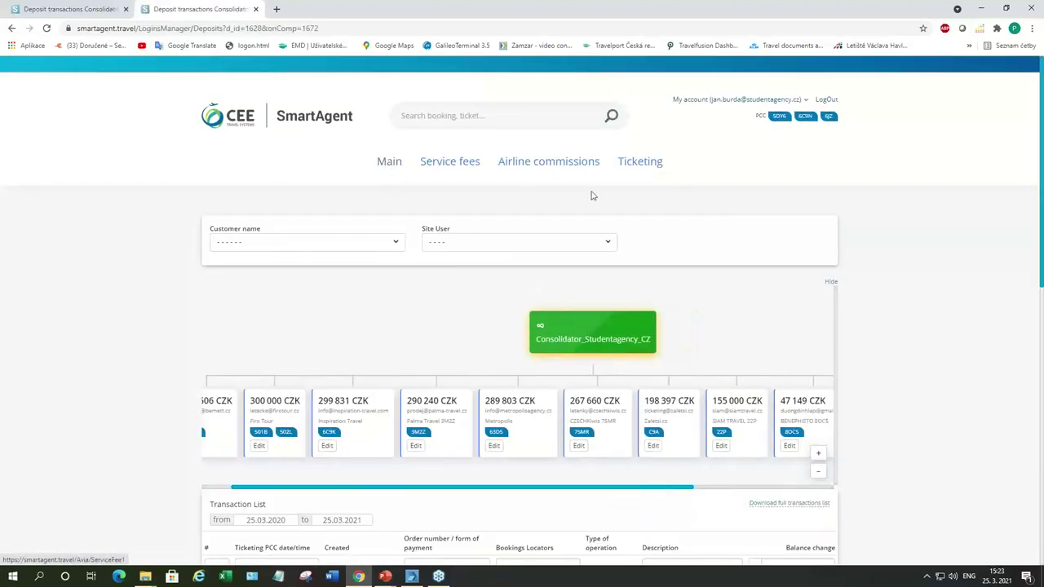
scroll(884, 310, "down", 1)
scroll(883, 311, "down", 2)
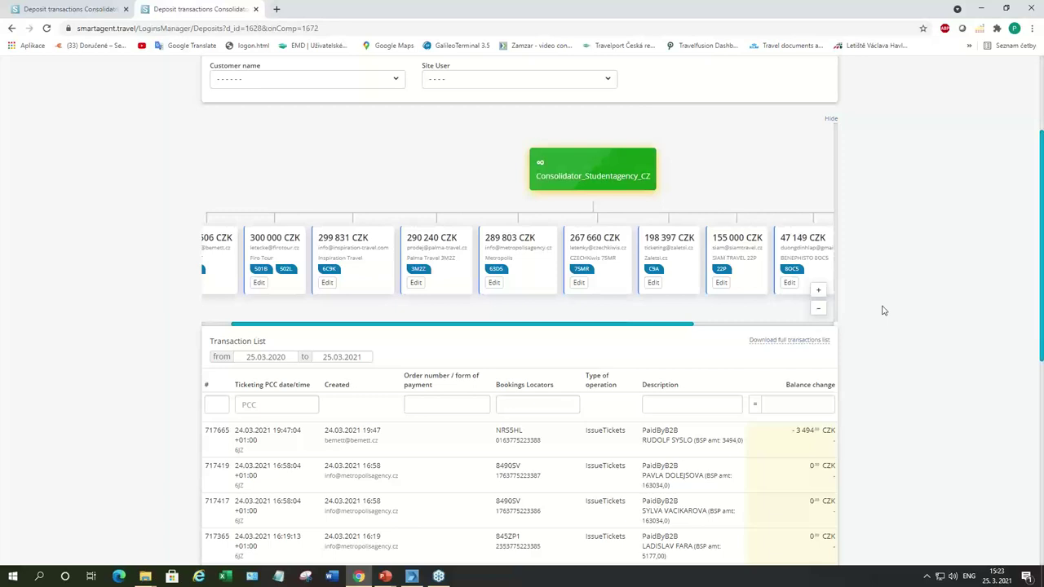
scroll(883, 310, "up", 3)
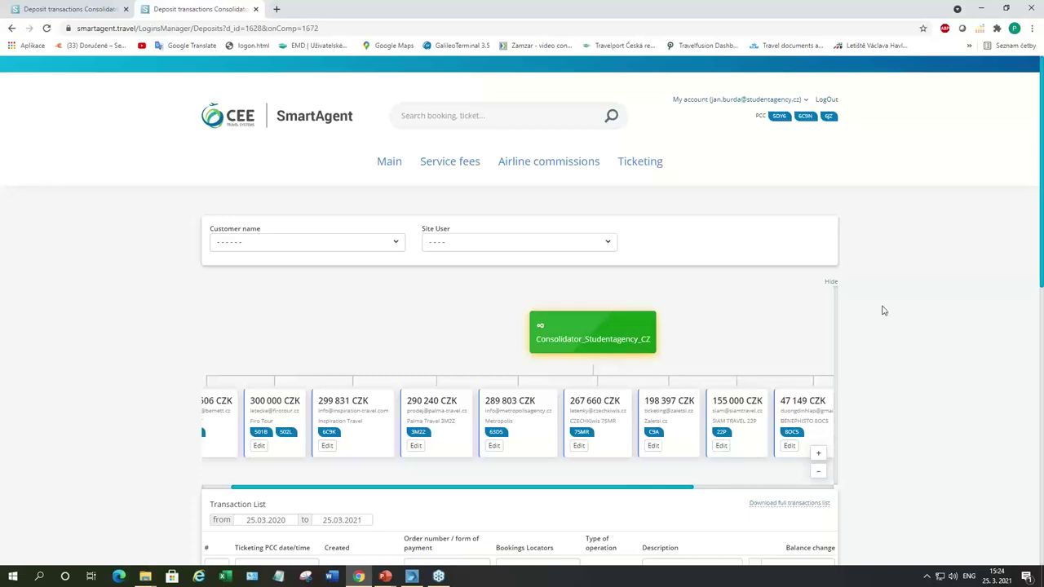
scroll(884, 312, "down", 1)
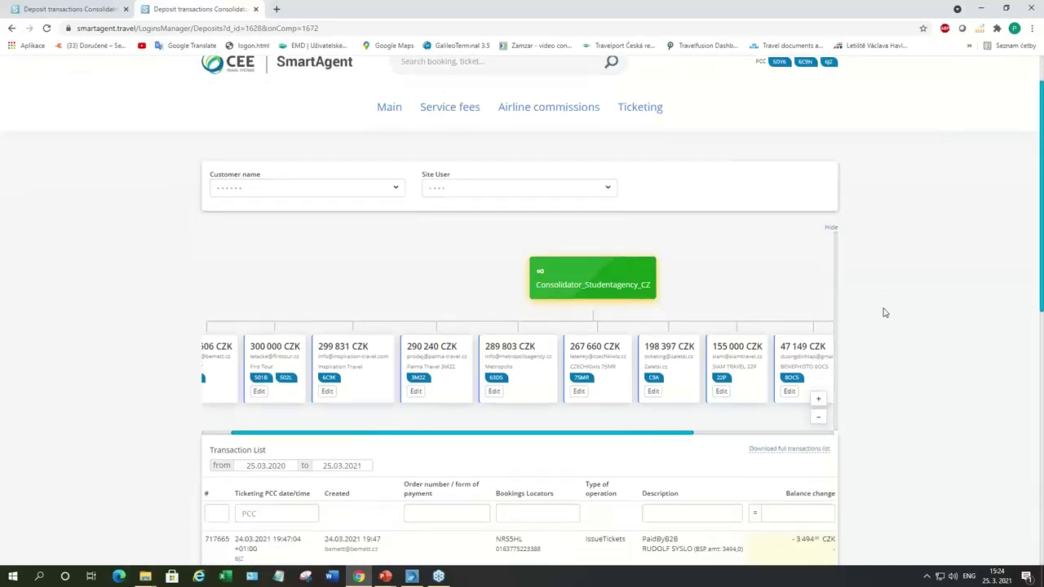
scroll(884, 311, "up", 1)
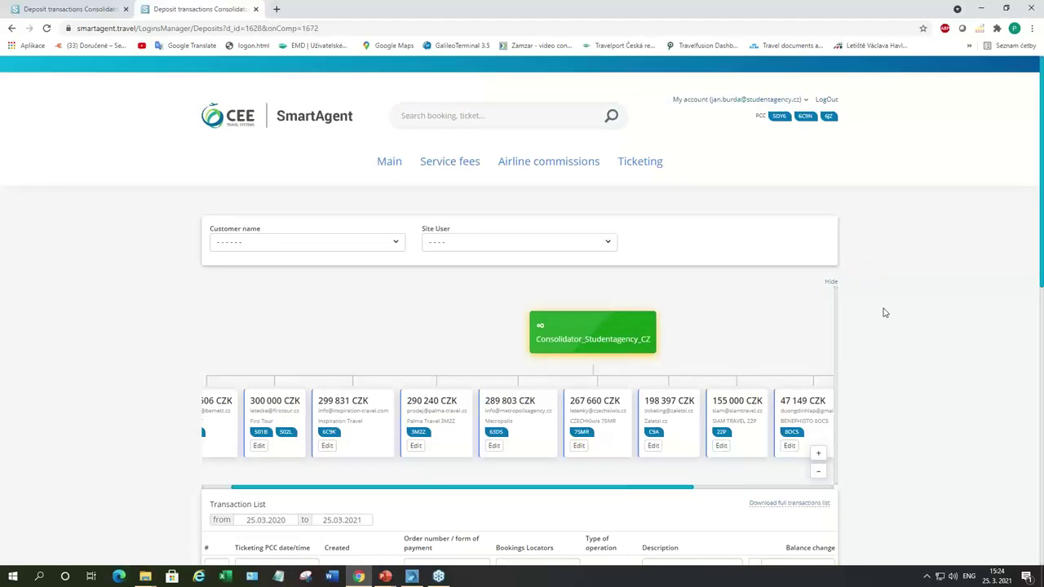
Step: Log out, sign in with the consolidator's saved login, and open the Subagent Czech deposit (3 101 901.99 CZK)
left_click(826, 99)
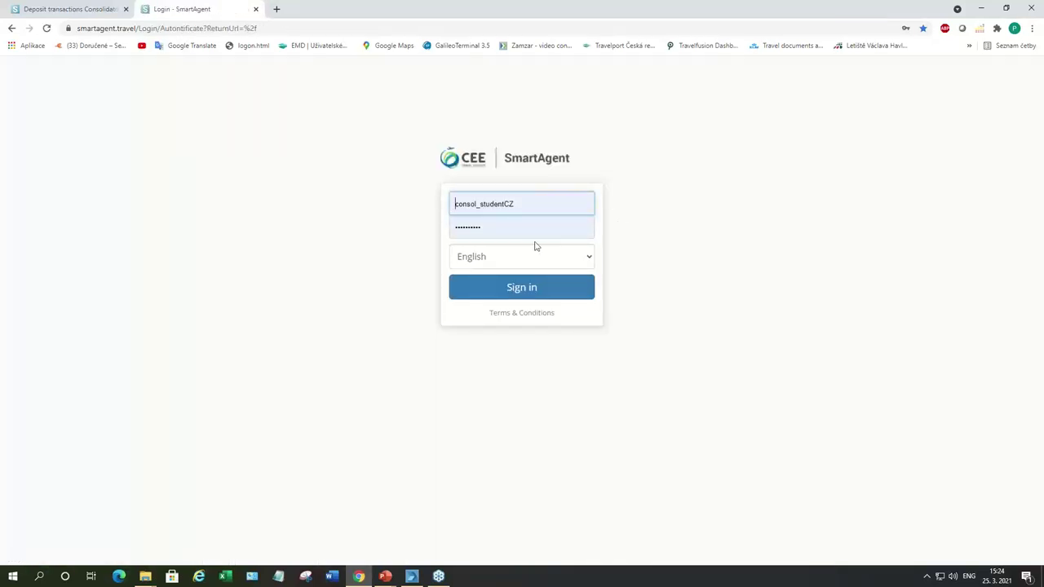
left_click(571, 207)
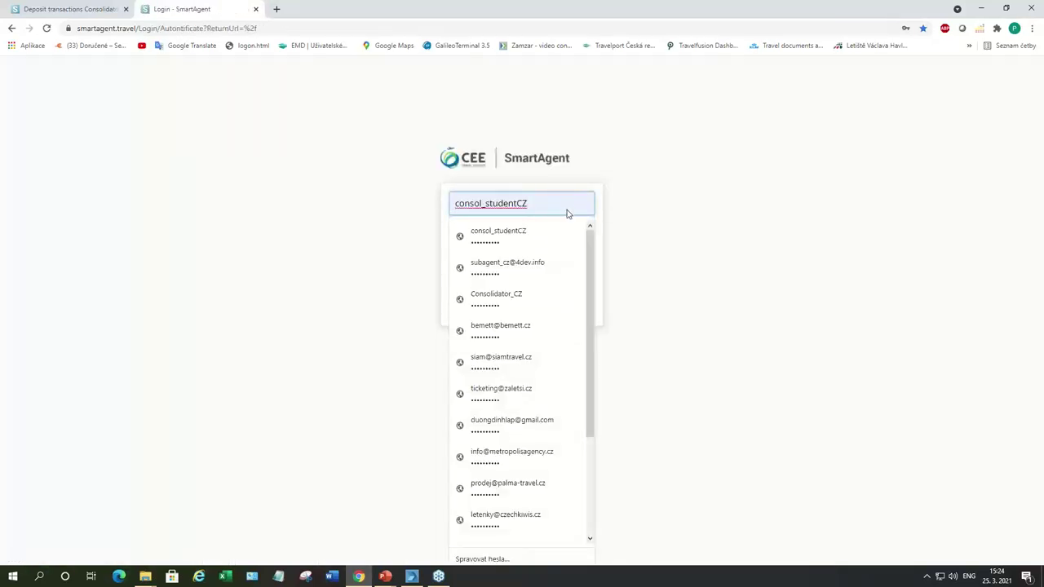
left_click(522, 295)
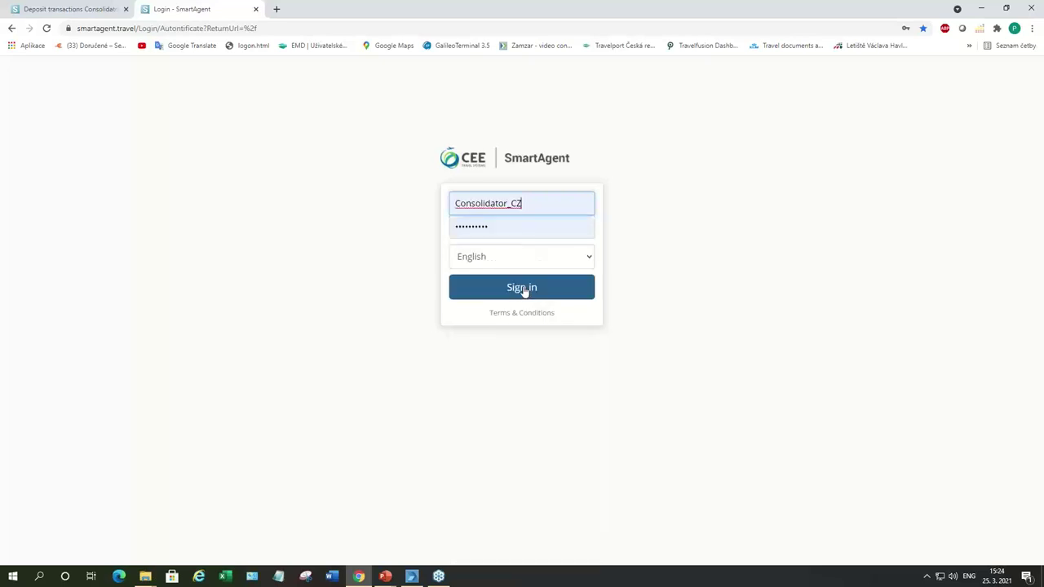
left_click(522, 288)
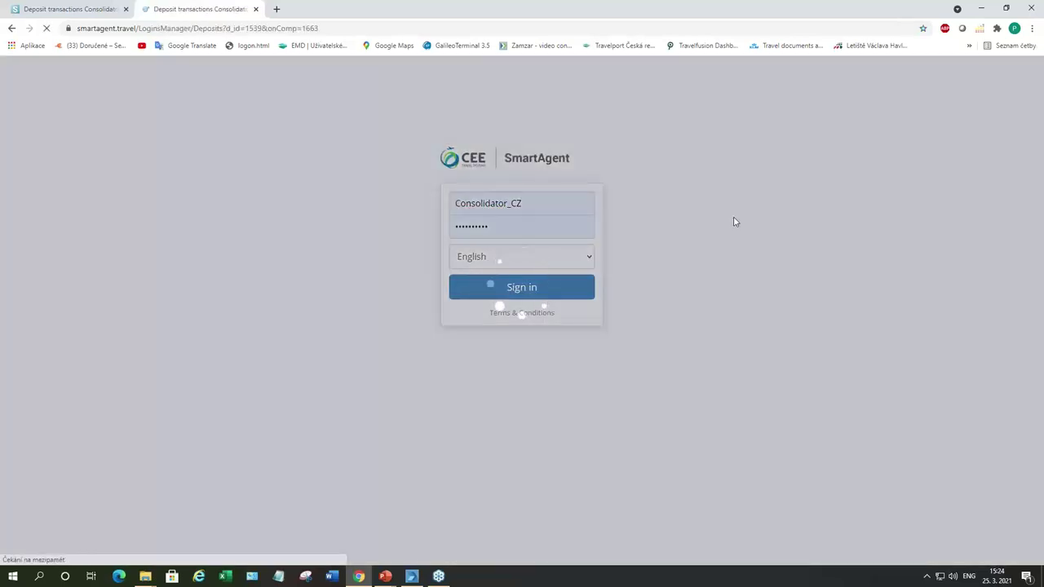
scroll(875, 240, "down", 3)
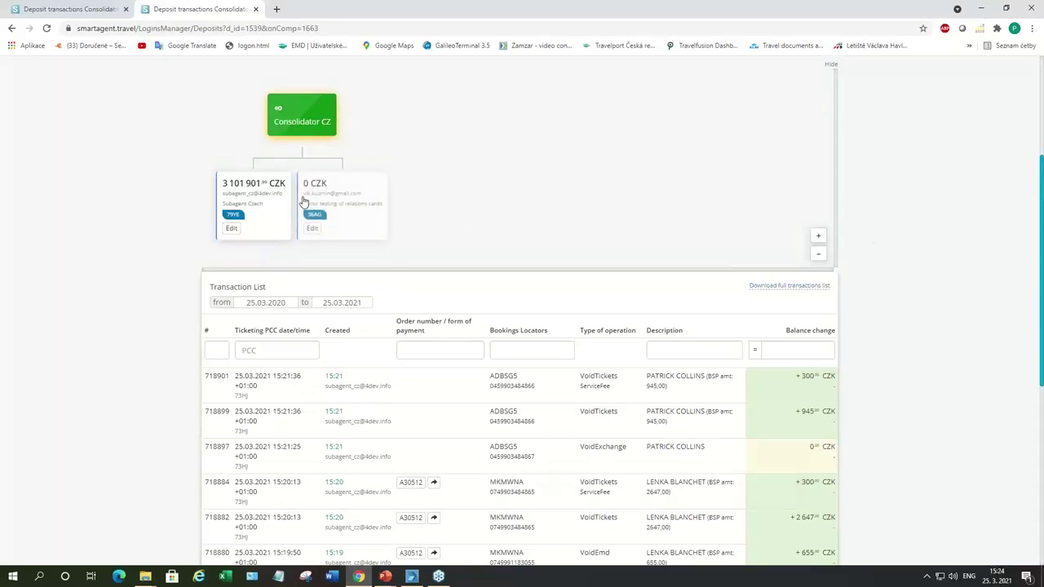
left_click(233, 220)
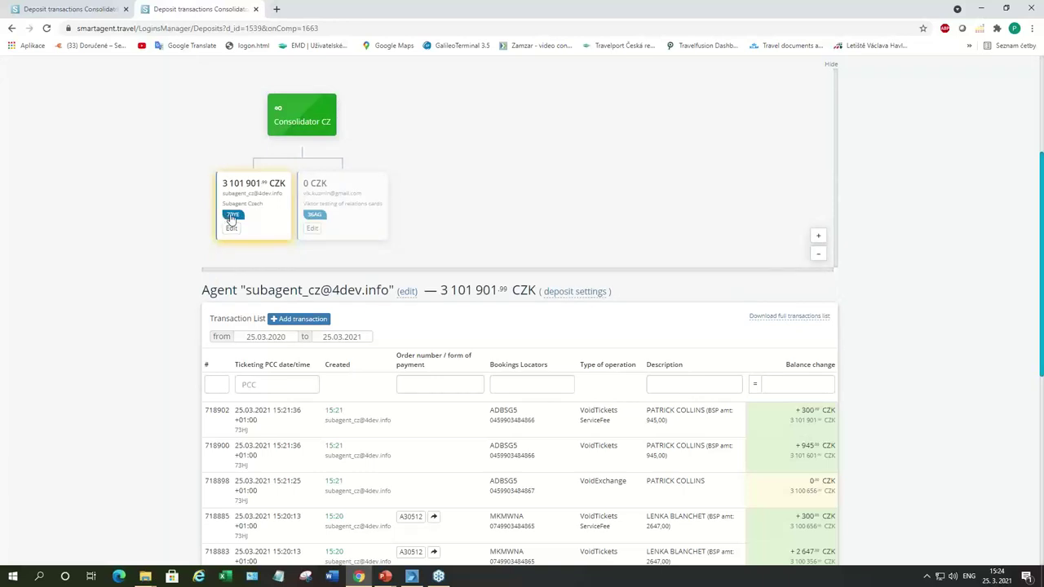
Step: Add and confirm a 15000 CZK manual top-up transaction on the Subagent Czech deposit
left_click(307, 319)
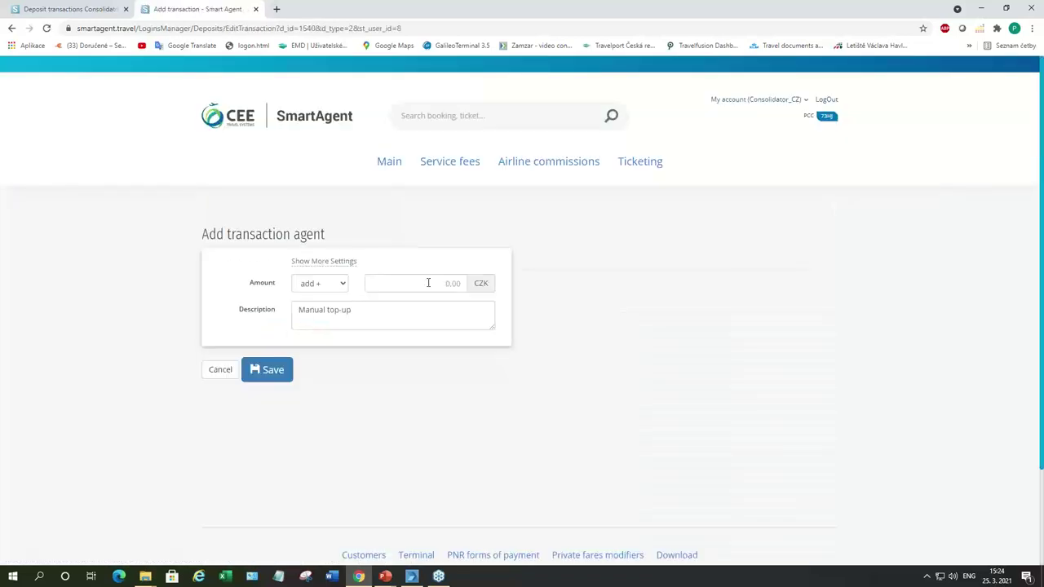
left_click(462, 279)
type("15000")
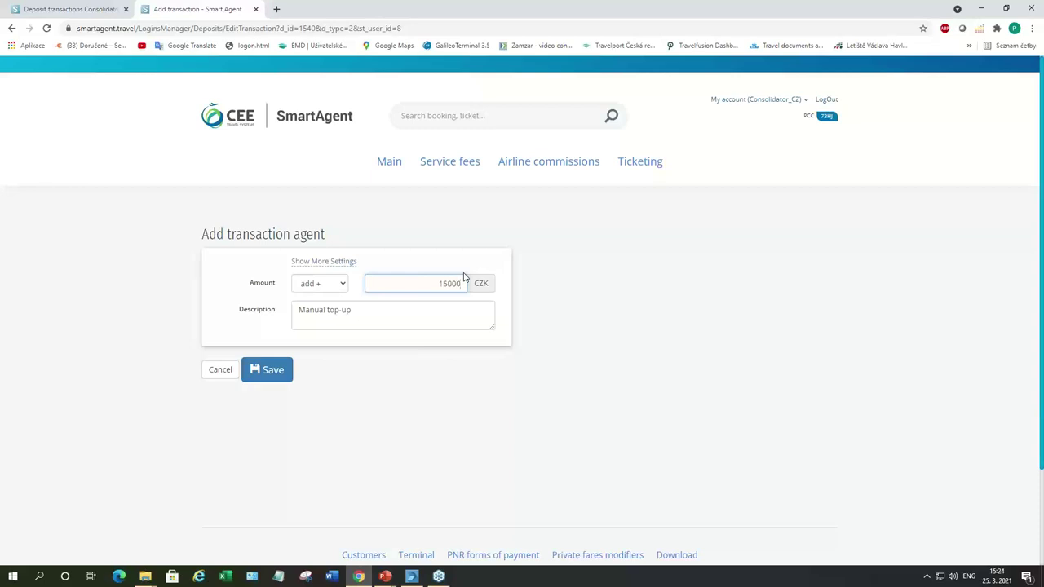
left_click(263, 369)
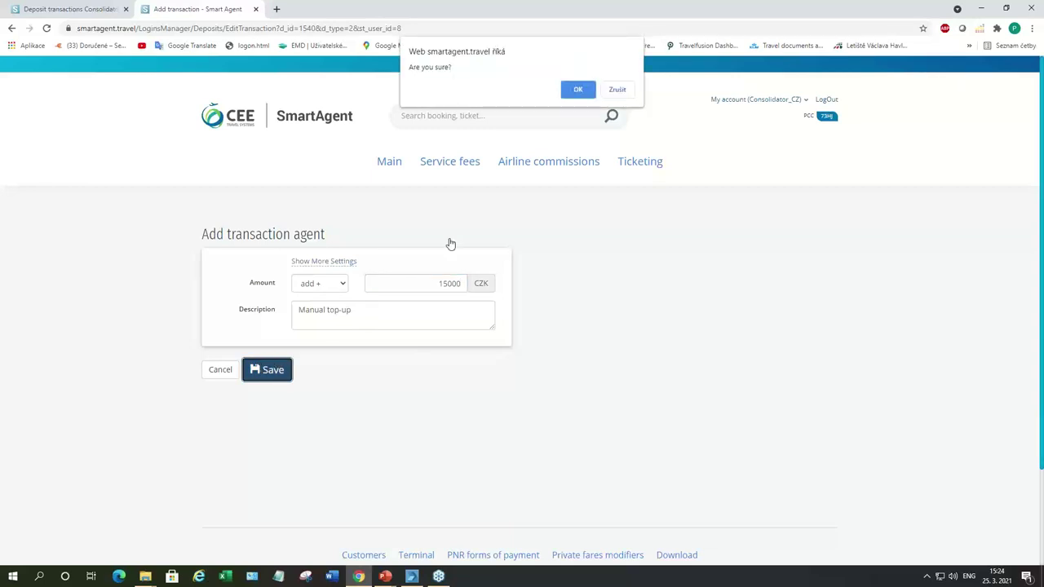
left_click(576, 89)
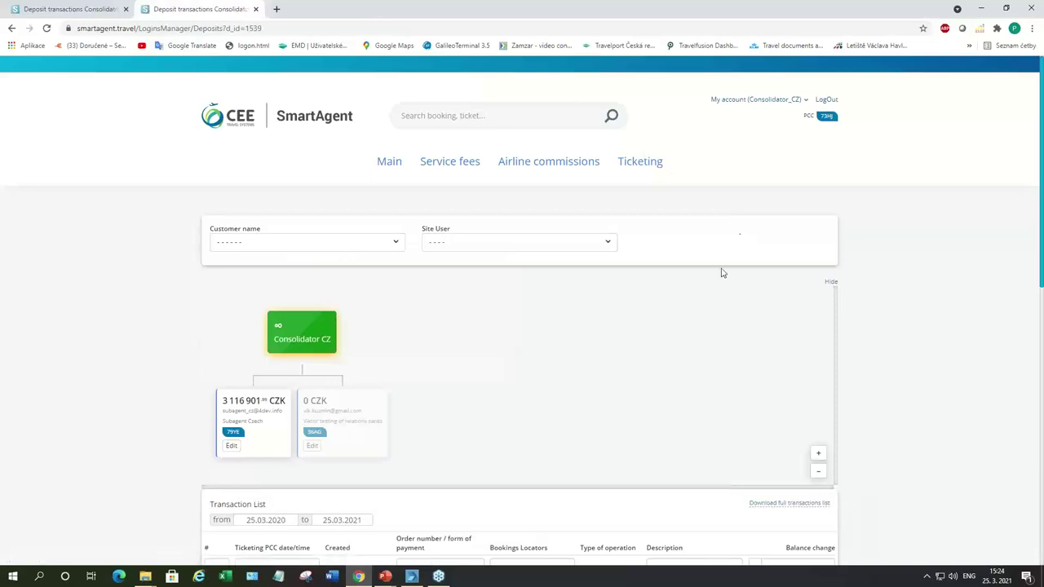
Step: Open the Subagent Czech transaction list and check the new +15 000 CZK Manual top-up row
scroll(596, 326, "down", 1)
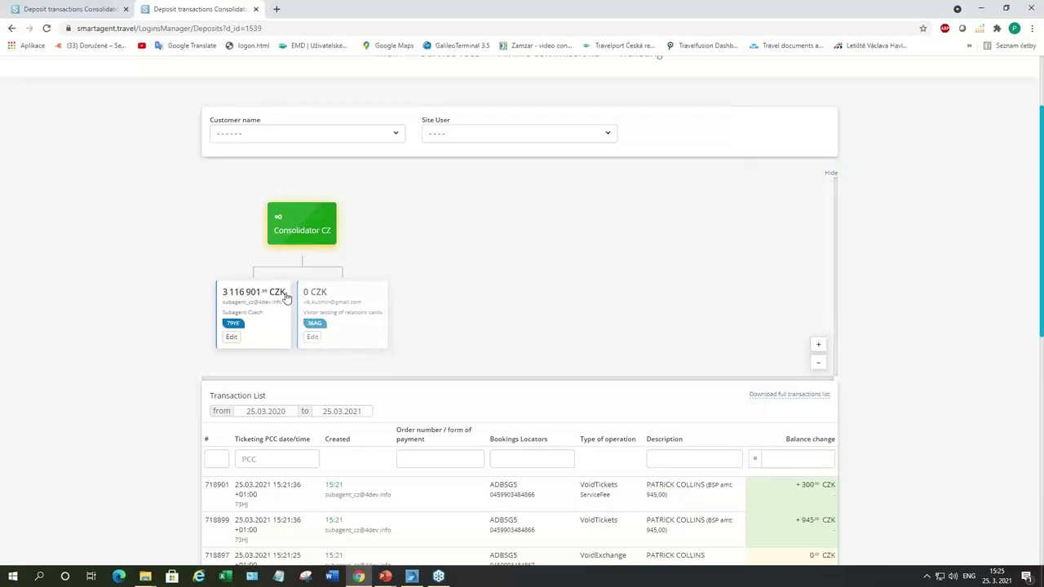
scroll(458, 355, "down", 1)
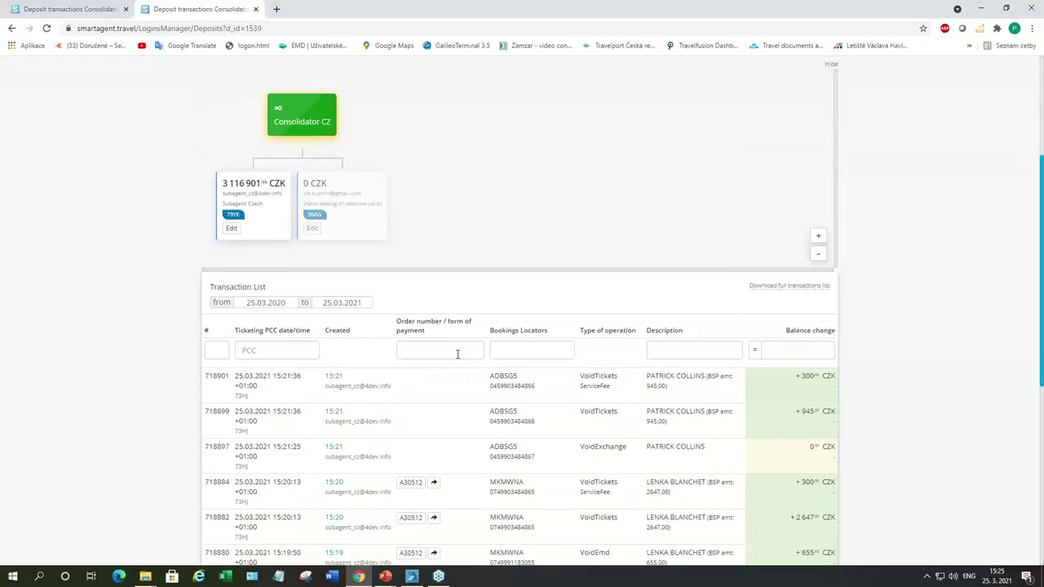
left_click(240, 220)
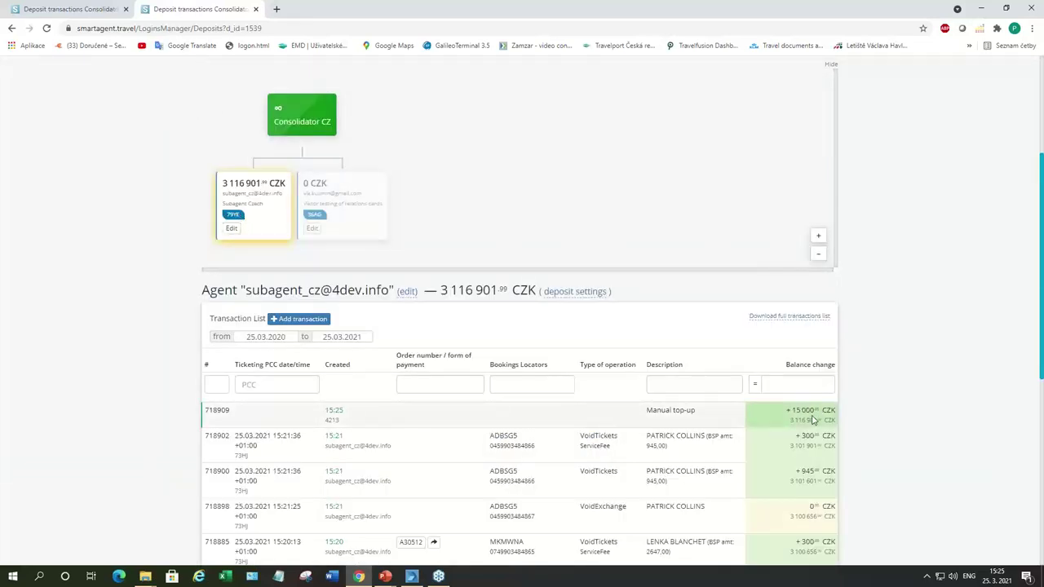
scroll(881, 413, "down", 2)
scroll(864, 367, "up", 1)
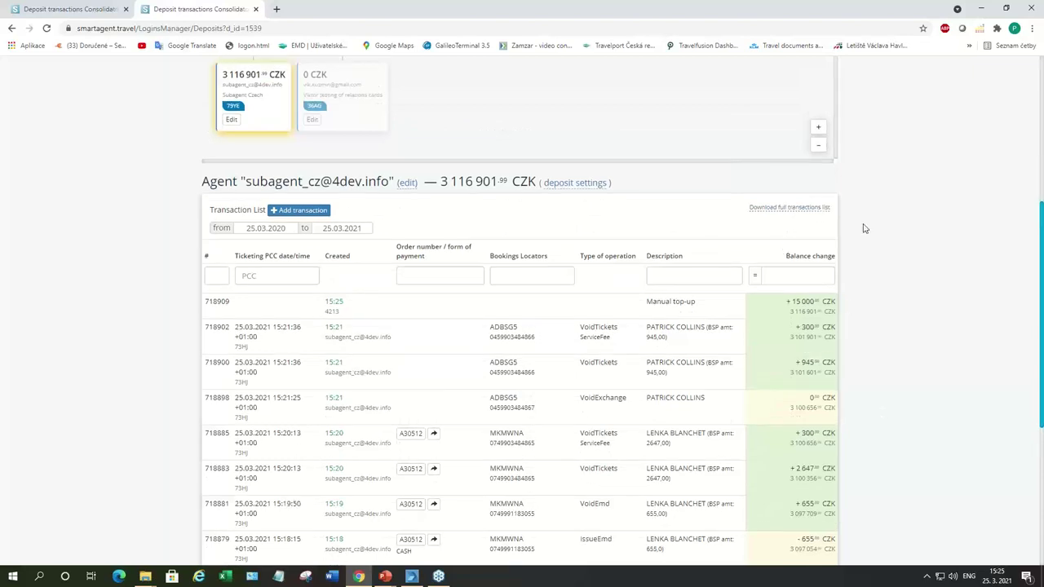
scroll(856, 304, "down", 2)
scroll(857, 304, "up", 3)
scroll(856, 303, "up", 2)
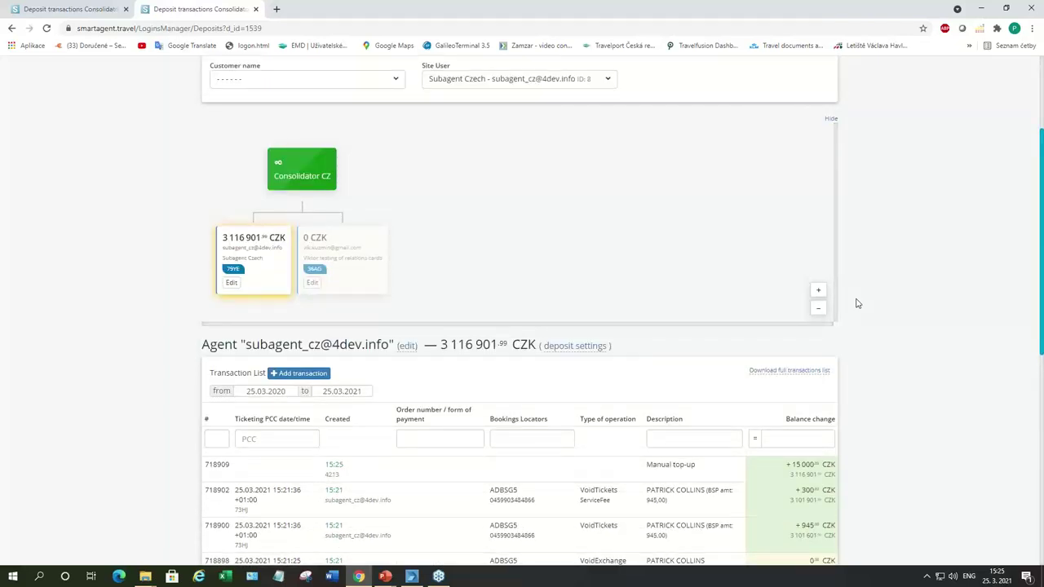
scroll(856, 304, "up", 2)
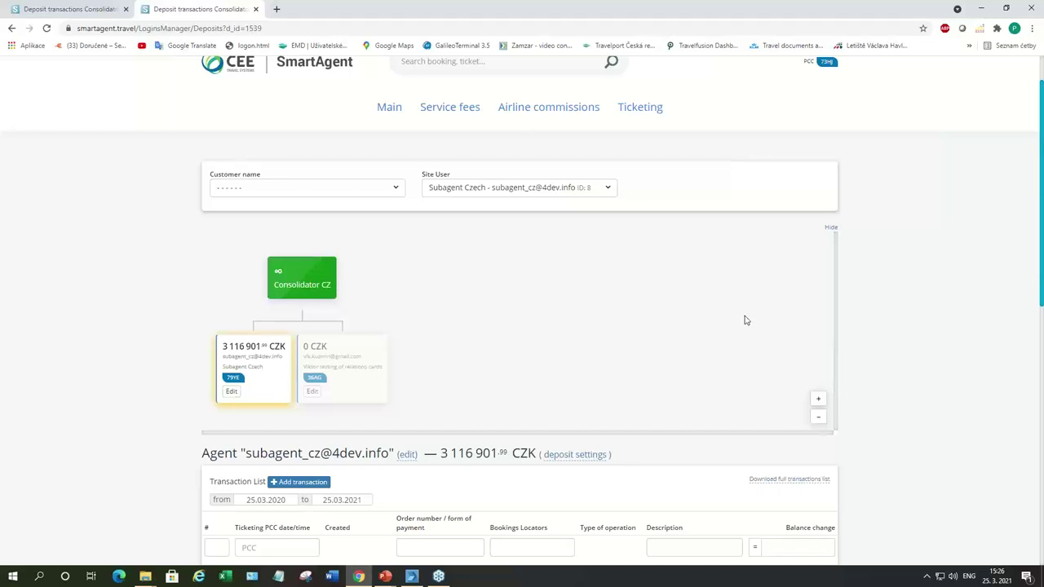
Step: Bring up the Alt+Tab window switcher to leave the browser
key("alt+Tab")
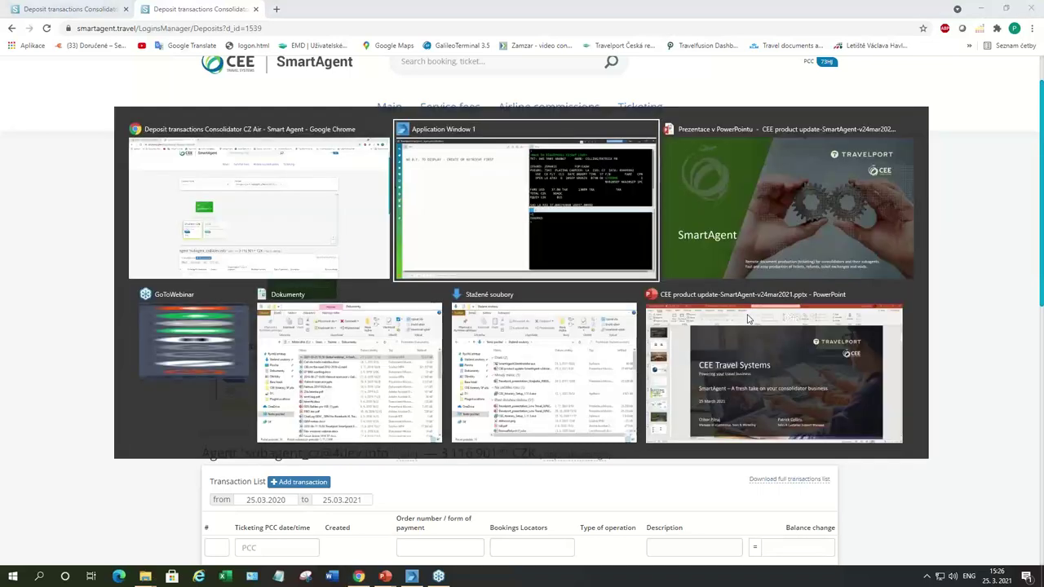